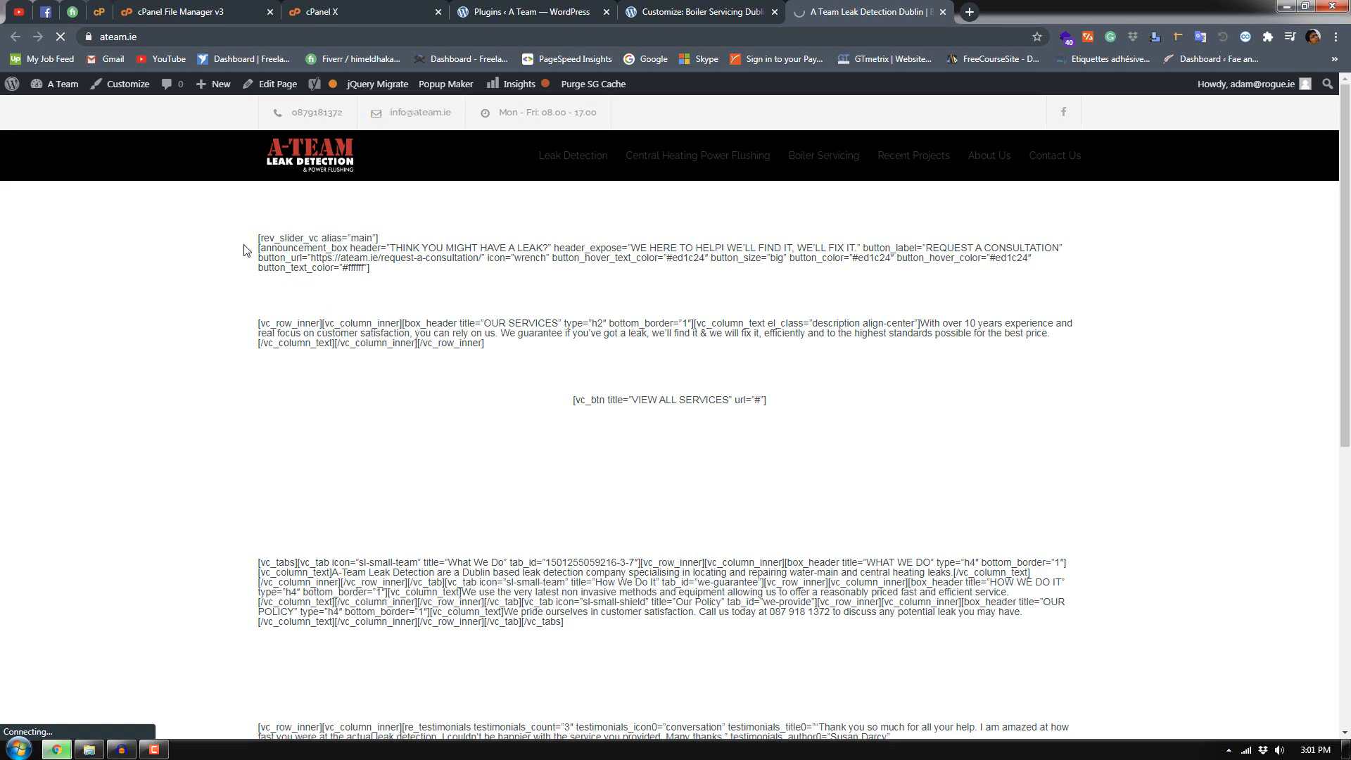
Step: Examine the homepage's raw shortcode text down to the footer, and place its browser tab beside the Plugins tab
drag(249, 234, 439, 413)
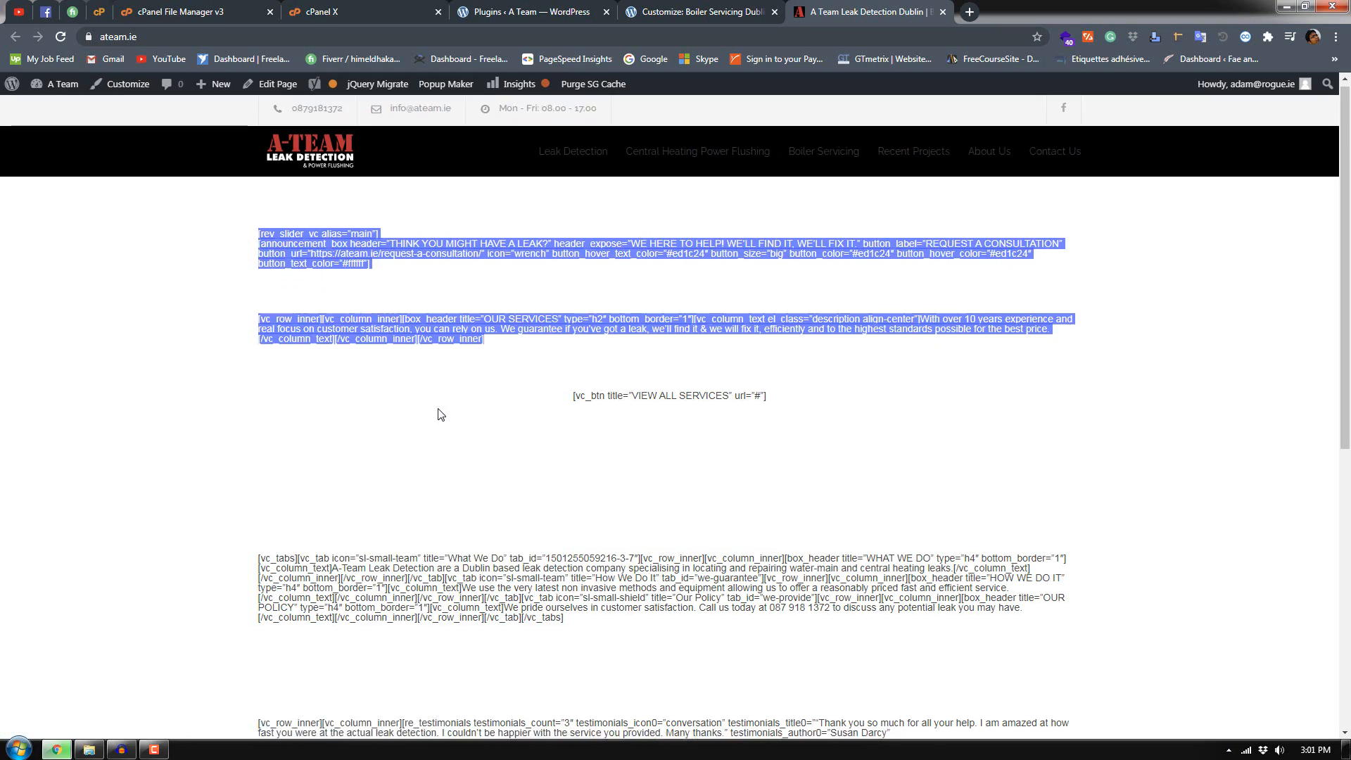
scroll(439, 414, down, 7)
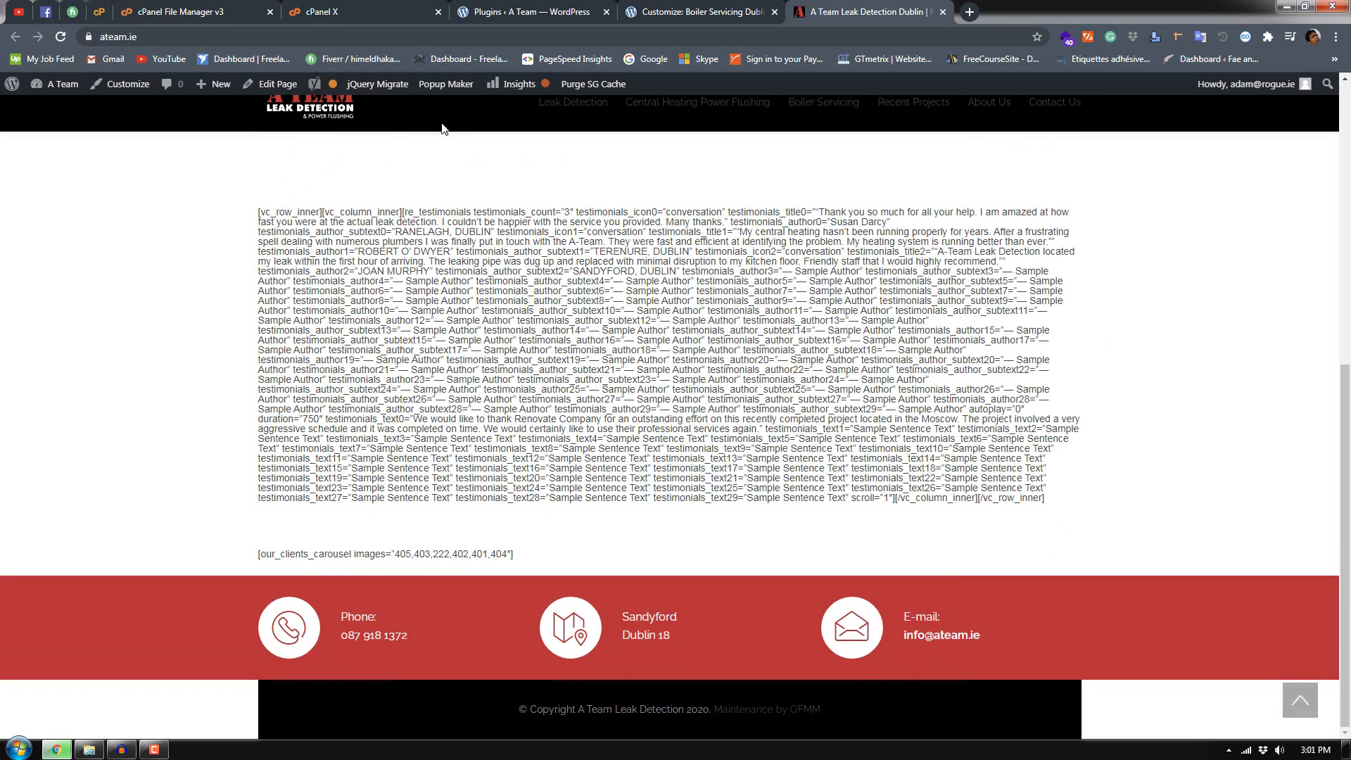
click(665, 8)
drag(815, 12, 651, 11)
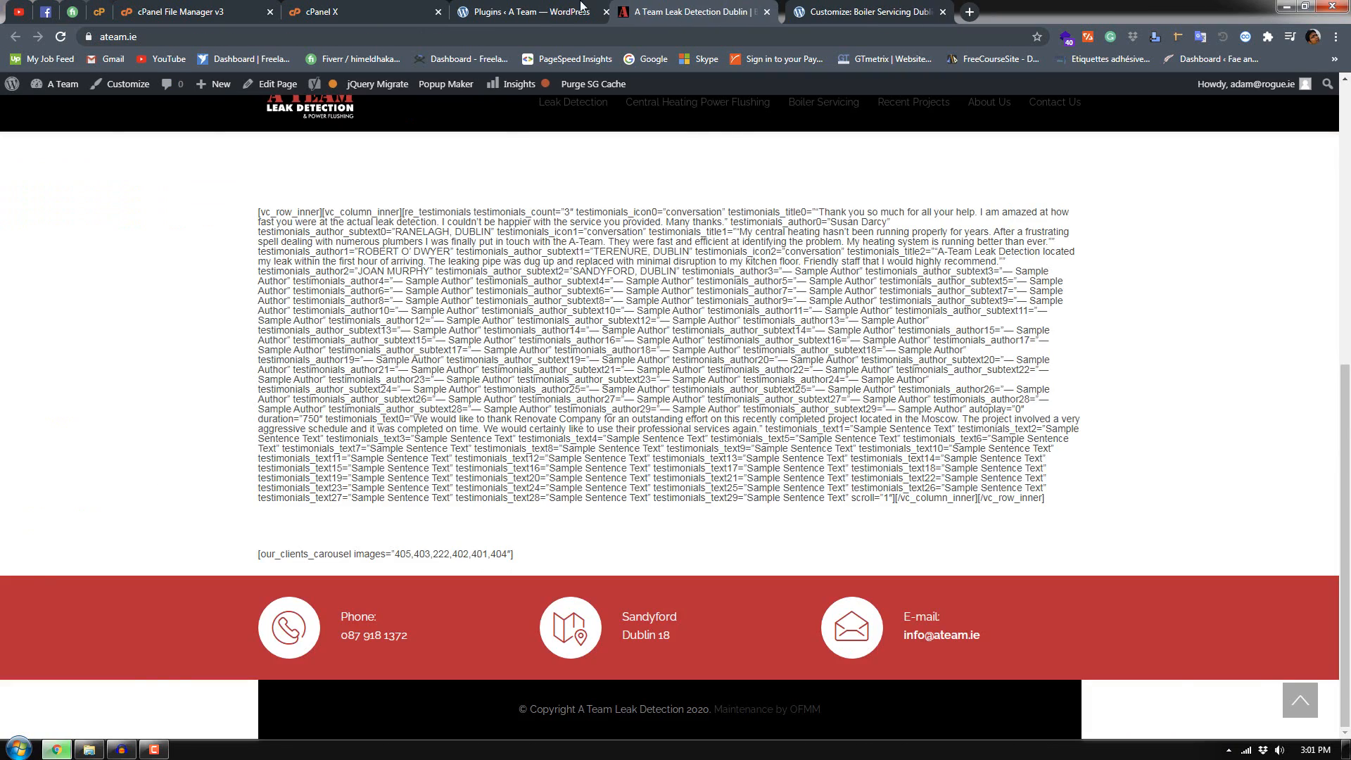
Step: Try to update WPBakery Page Builder through the theme's required plugins installer and return to its plugin list
click(538, 11)
scroll(197, 477, up, 4)
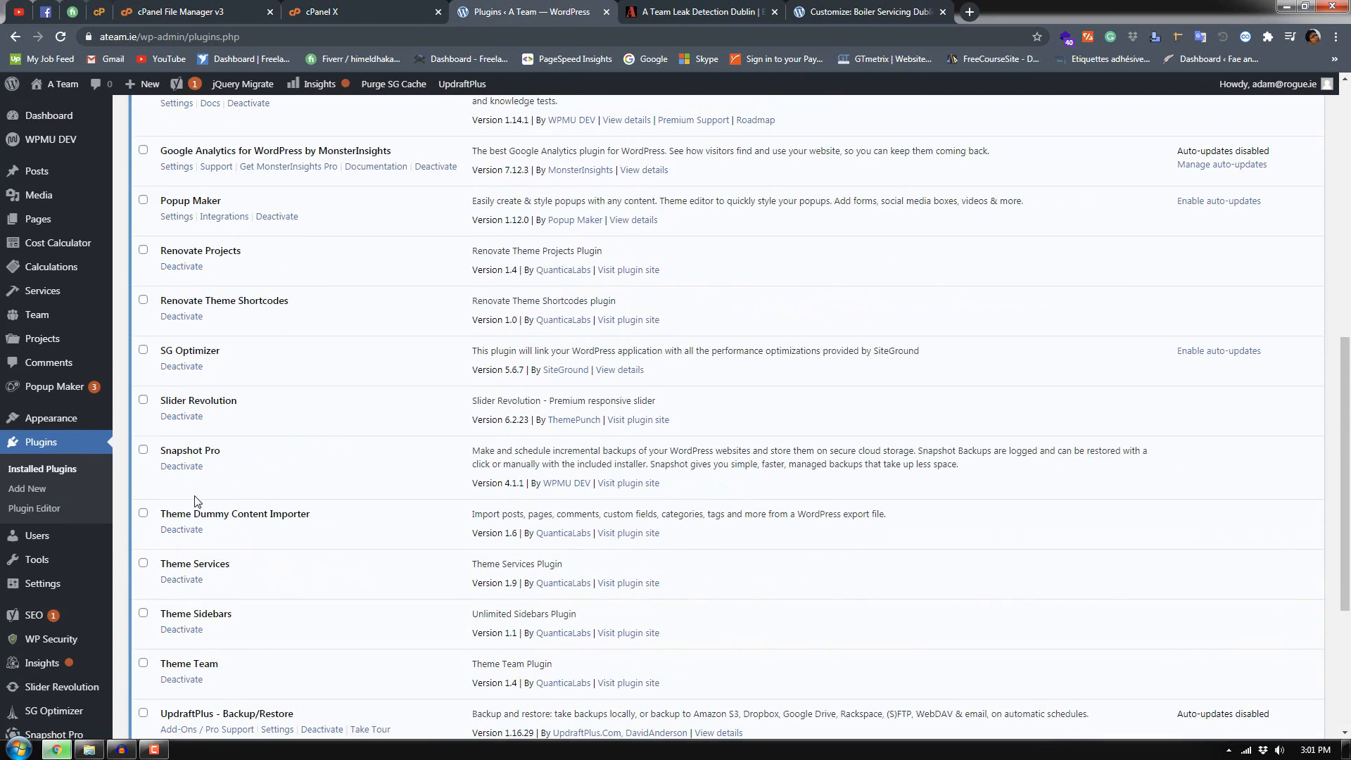
scroll(191, 495, down, 5)
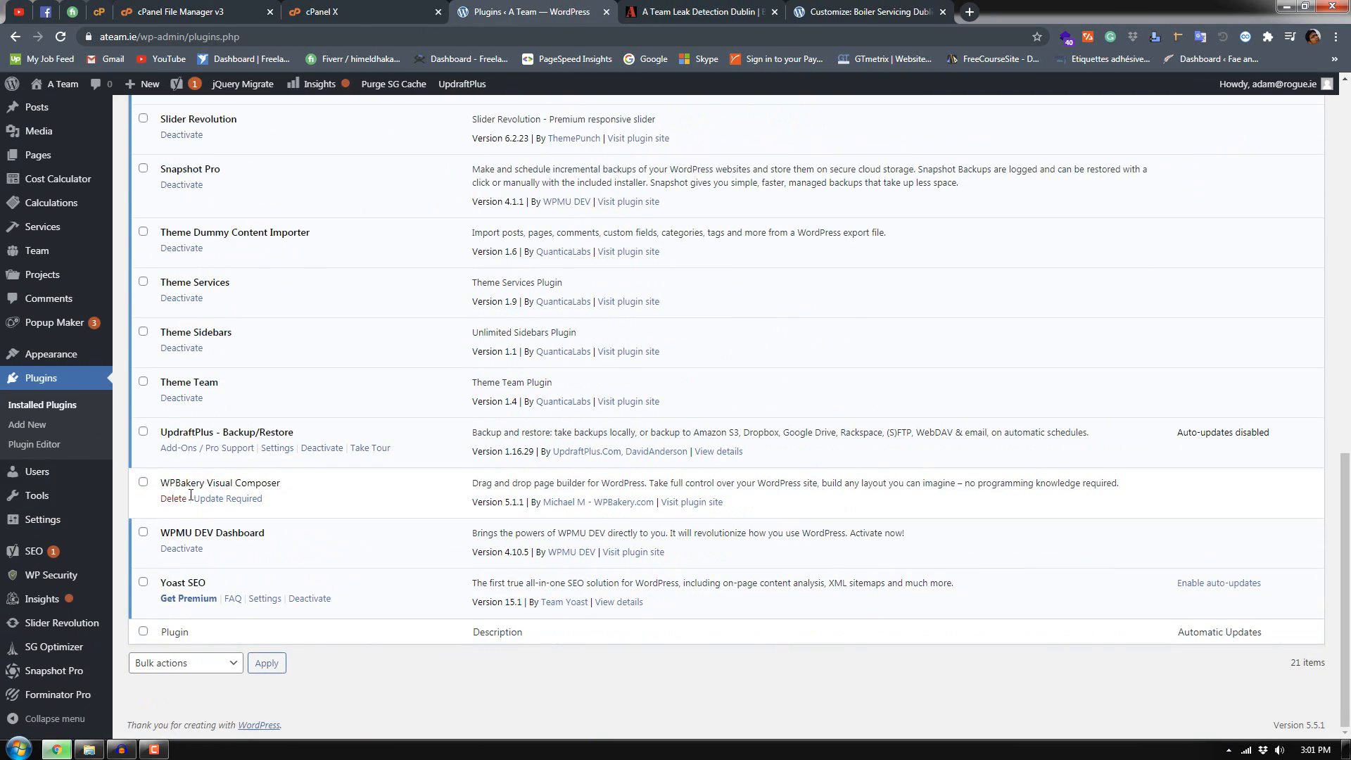
click(227, 500)
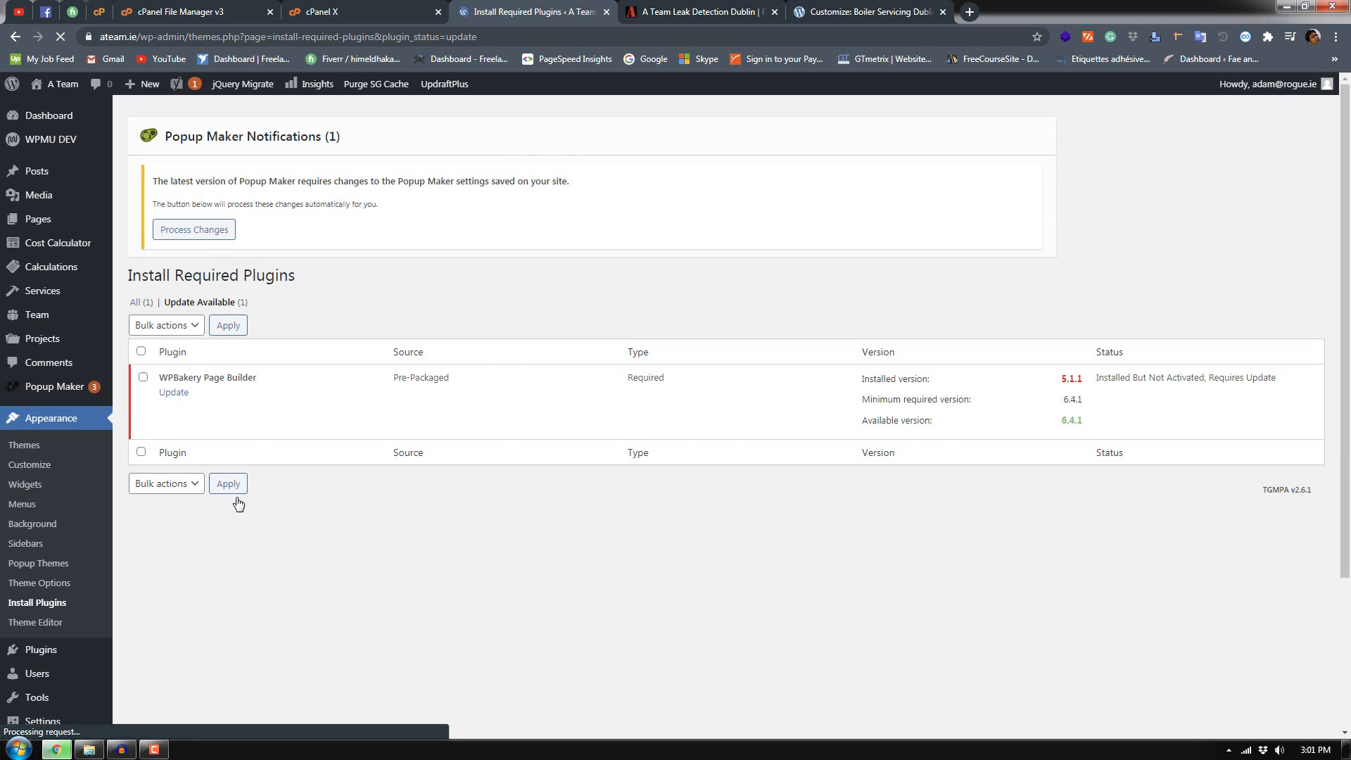
click(176, 393)
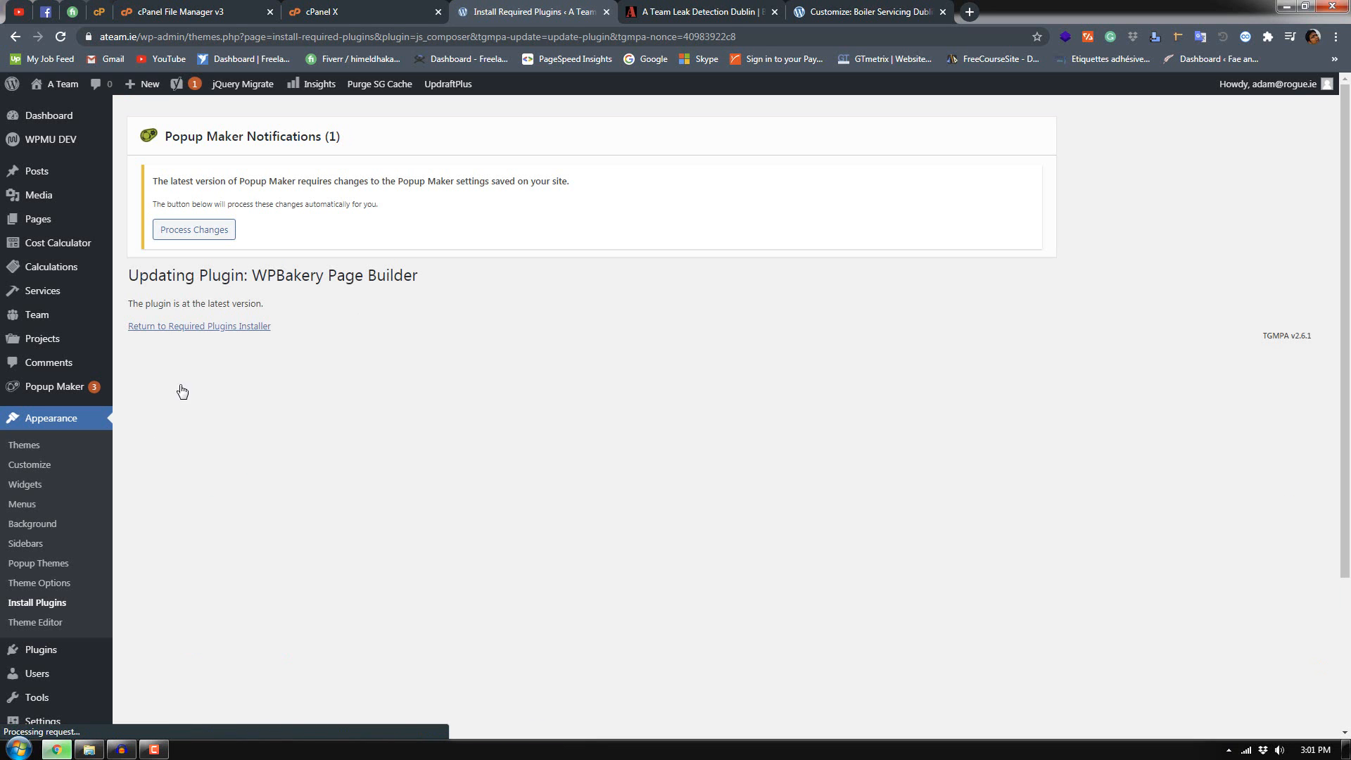
drag(130, 299, 266, 323)
click(1289, 364)
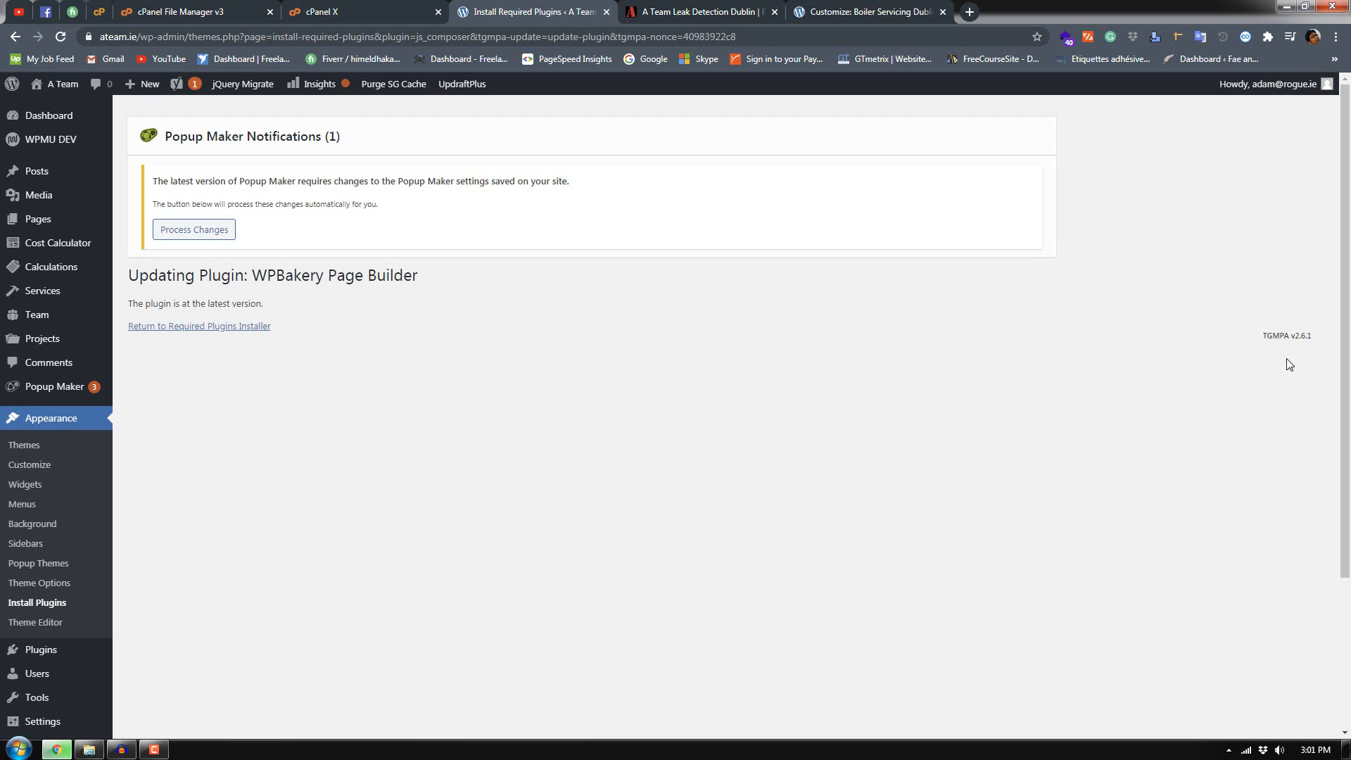
click(220, 325)
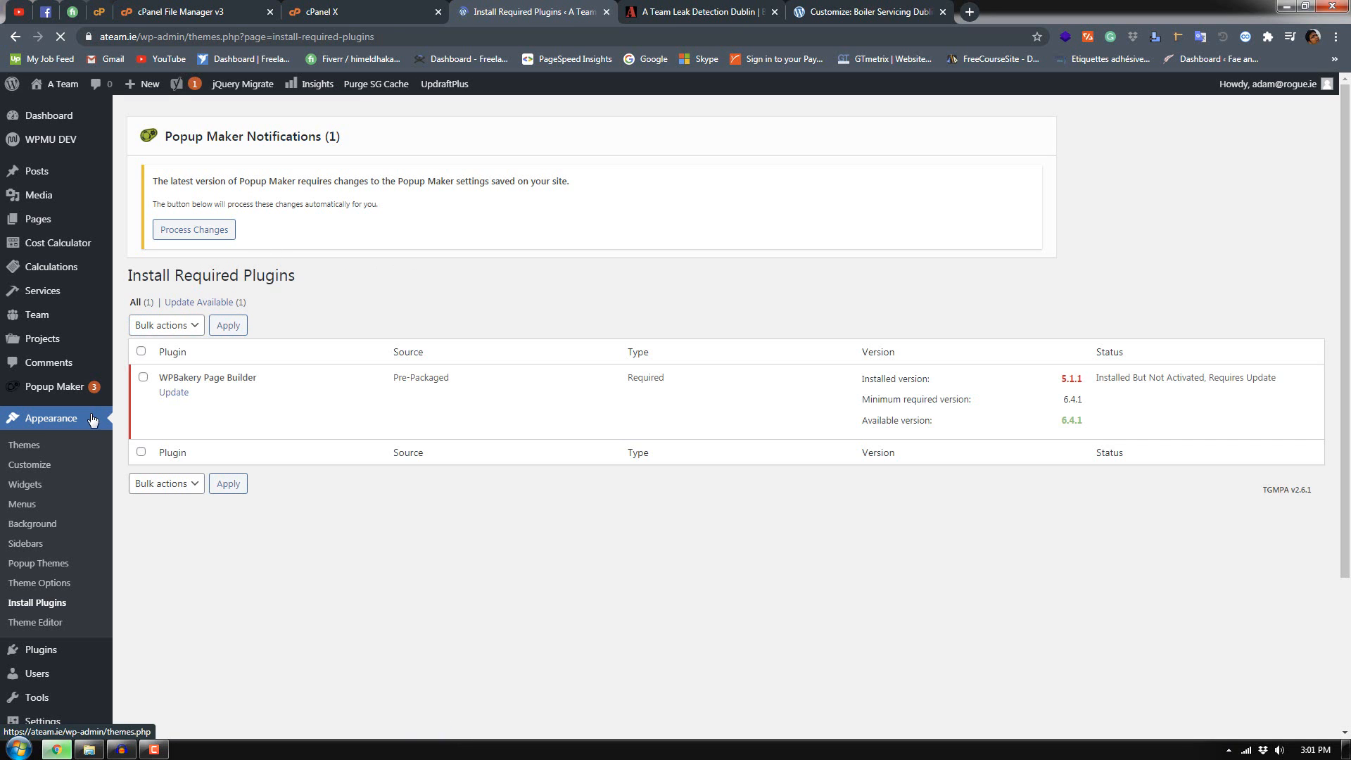
Step: Open the UpdraftPlus backups and start a restoration from the Oct 15, 2020 8:51 backup
scroll(88, 542, down, 3)
mouse_move(83, 583)
mouse_move(42, 519)
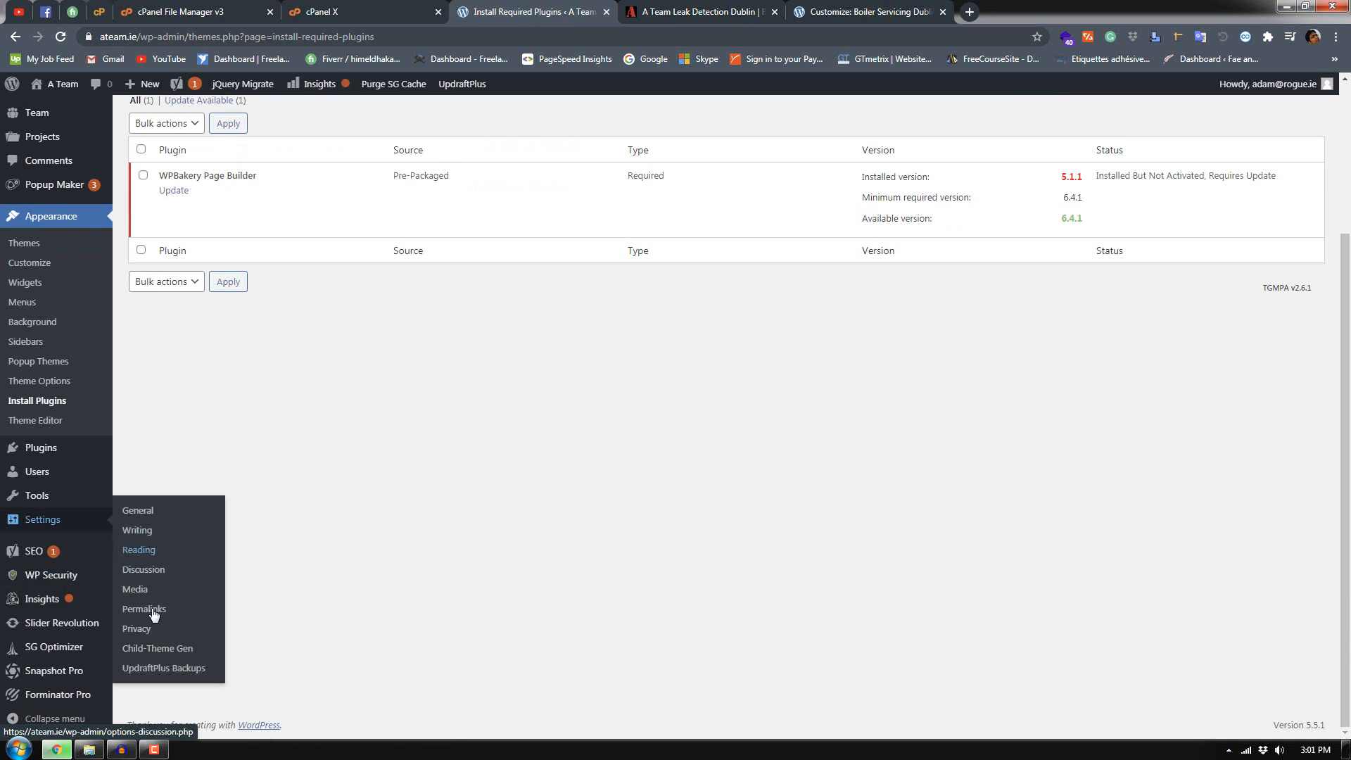
click(156, 668)
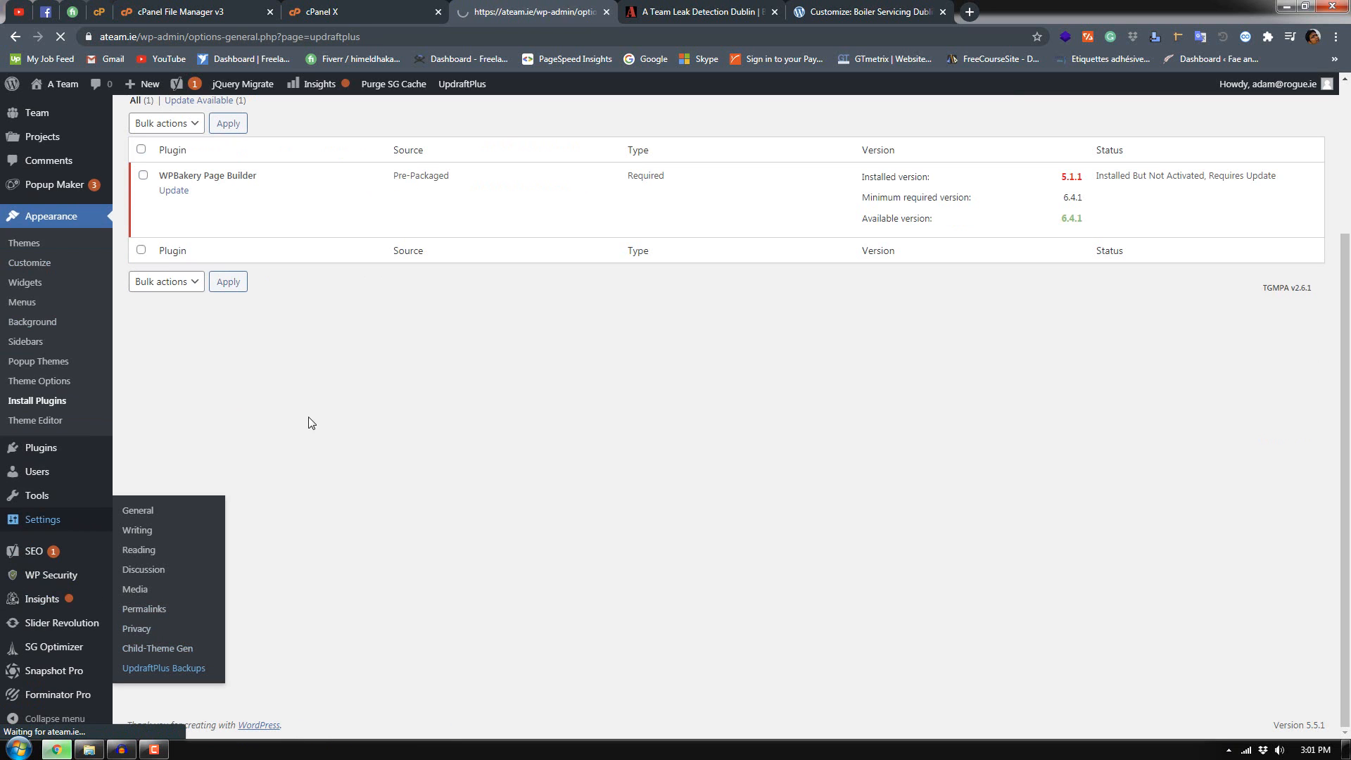
scroll(329, 473, down, 2)
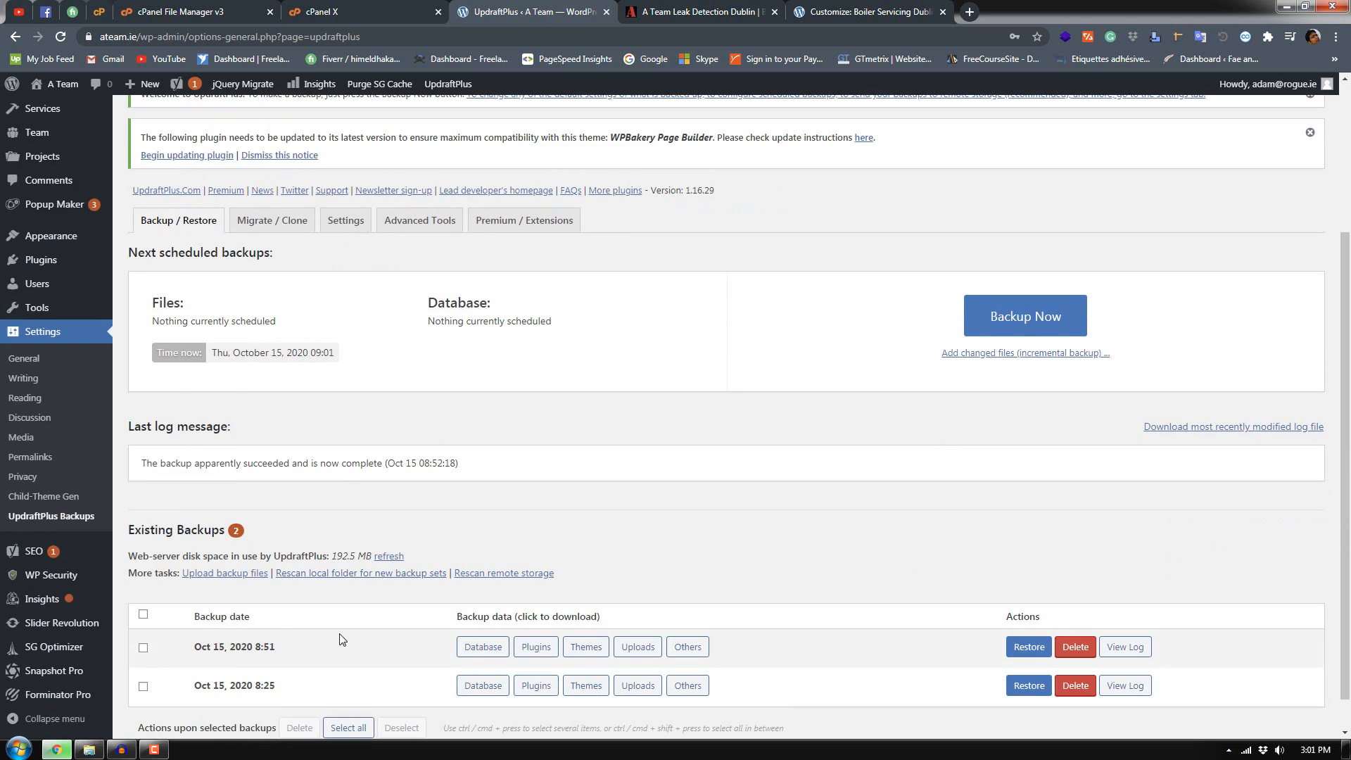
click(1028, 646)
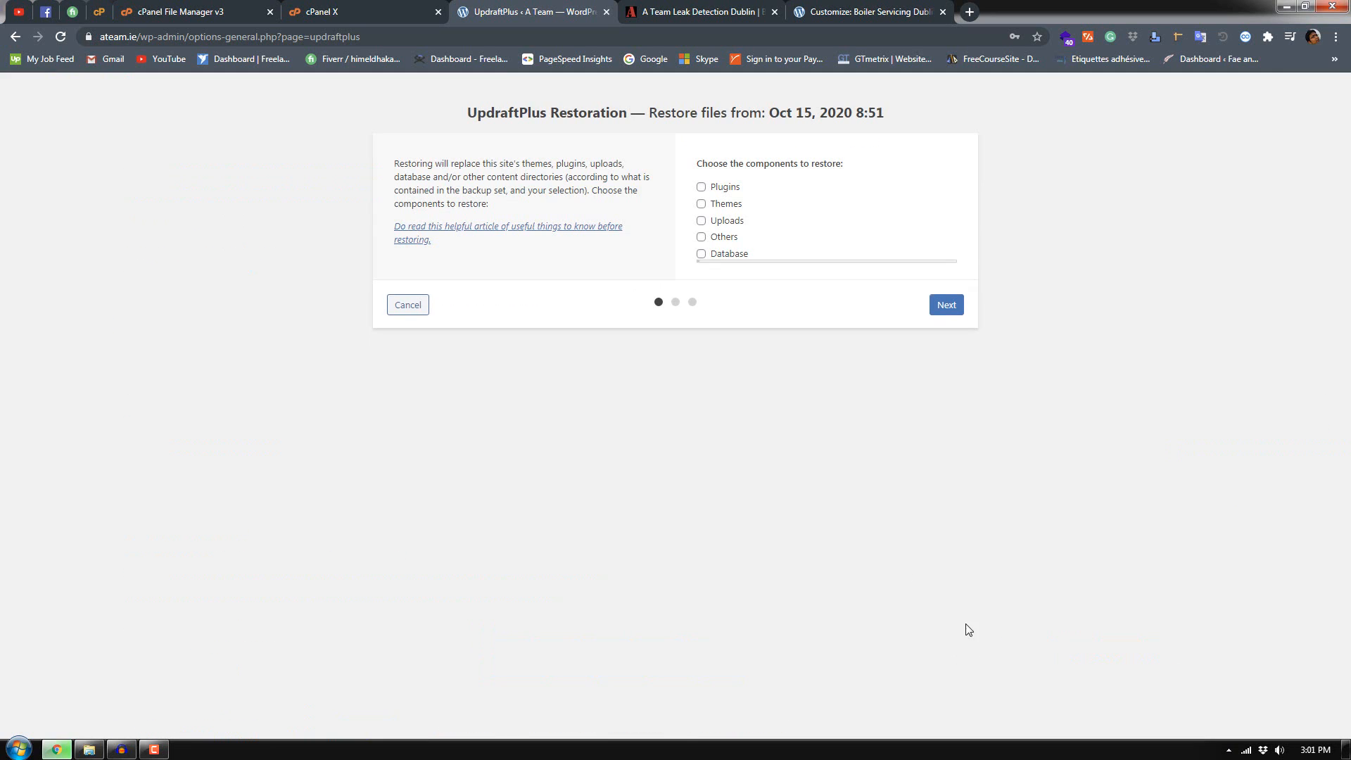
Step: Include Plugins, Themes, Uploads, Others and Database in the restoration and run it
click(718, 186)
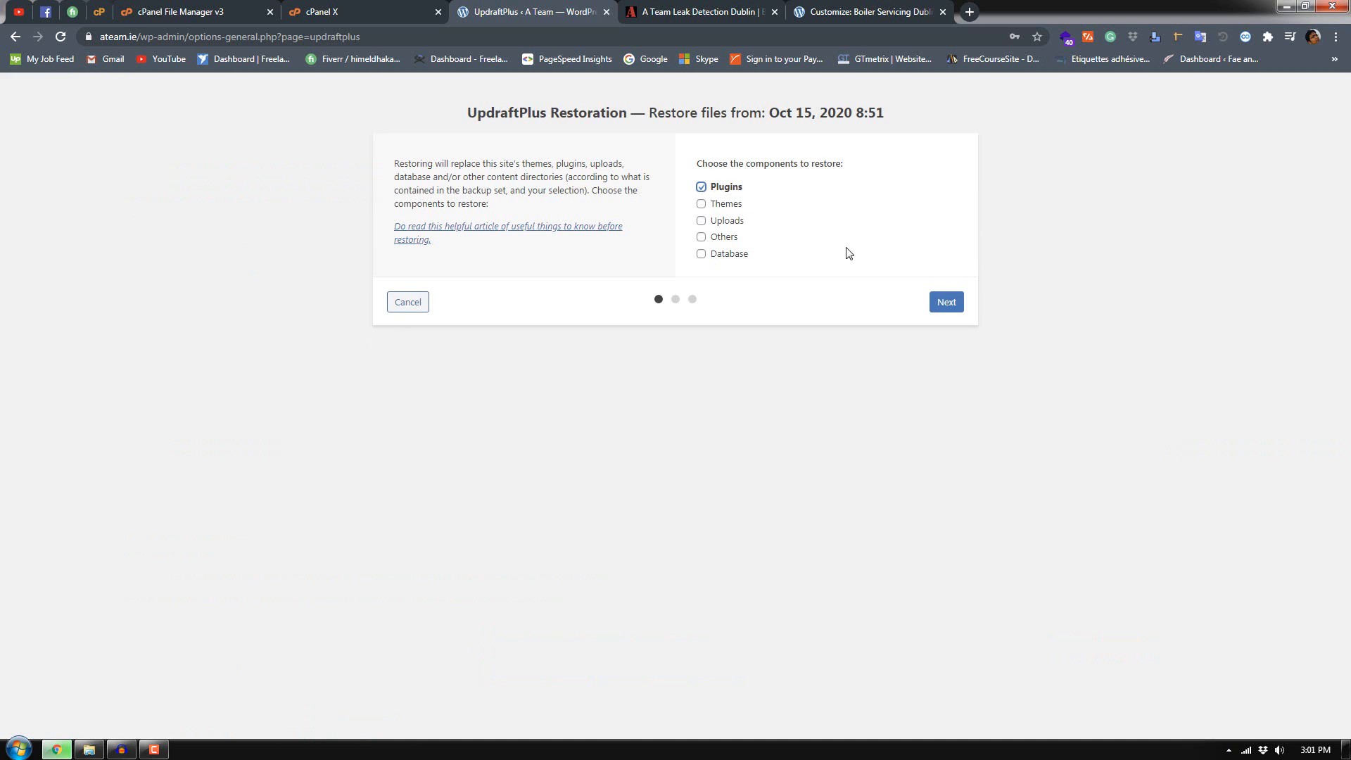
click(714, 206)
click(715, 221)
click(717, 237)
click(723, 256)
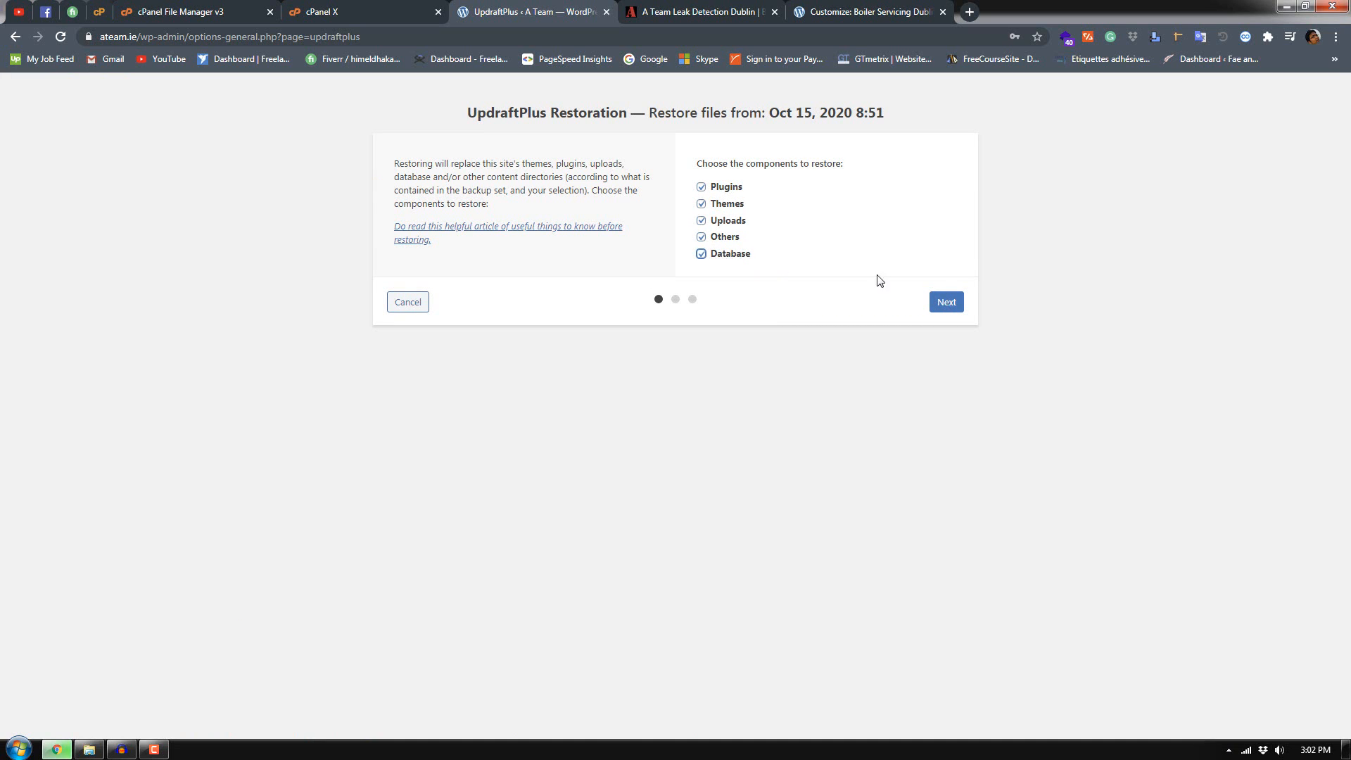
click(945, 302)
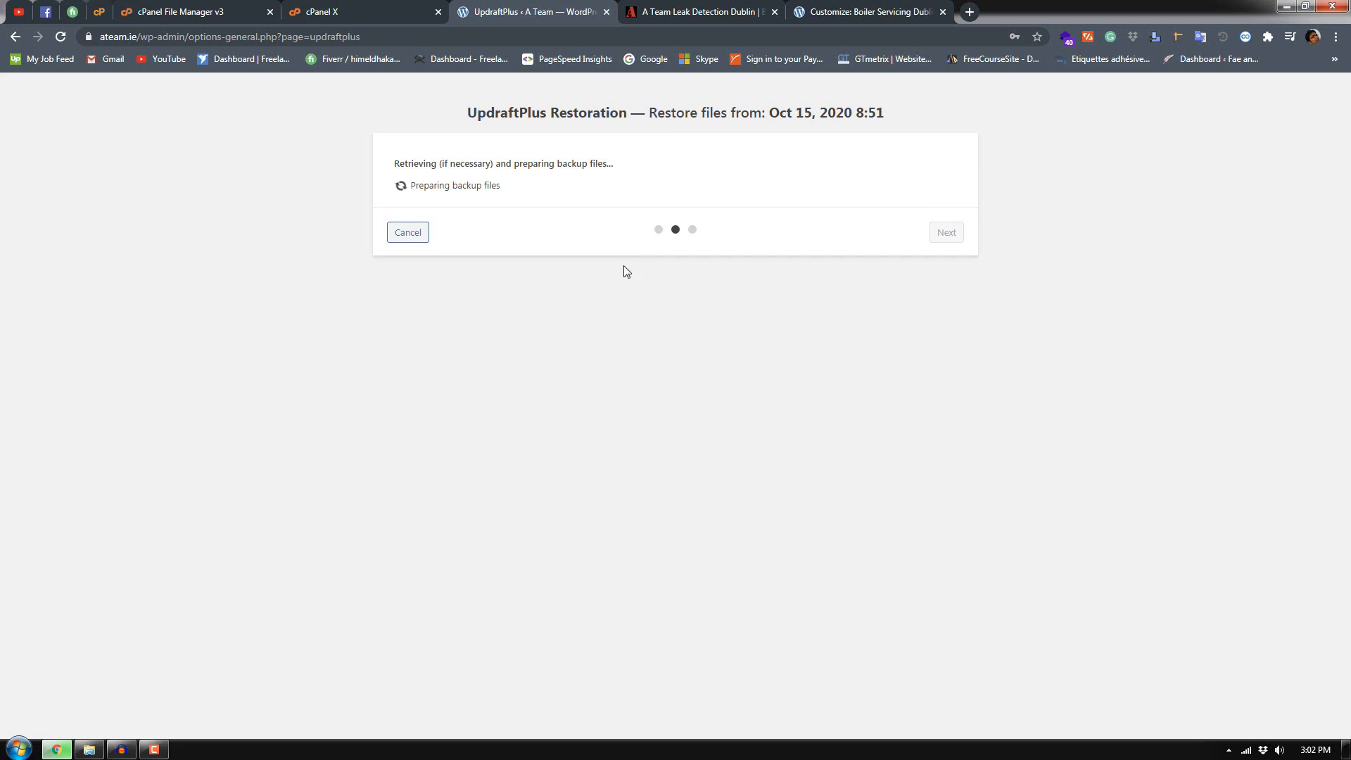
click(951, 314)
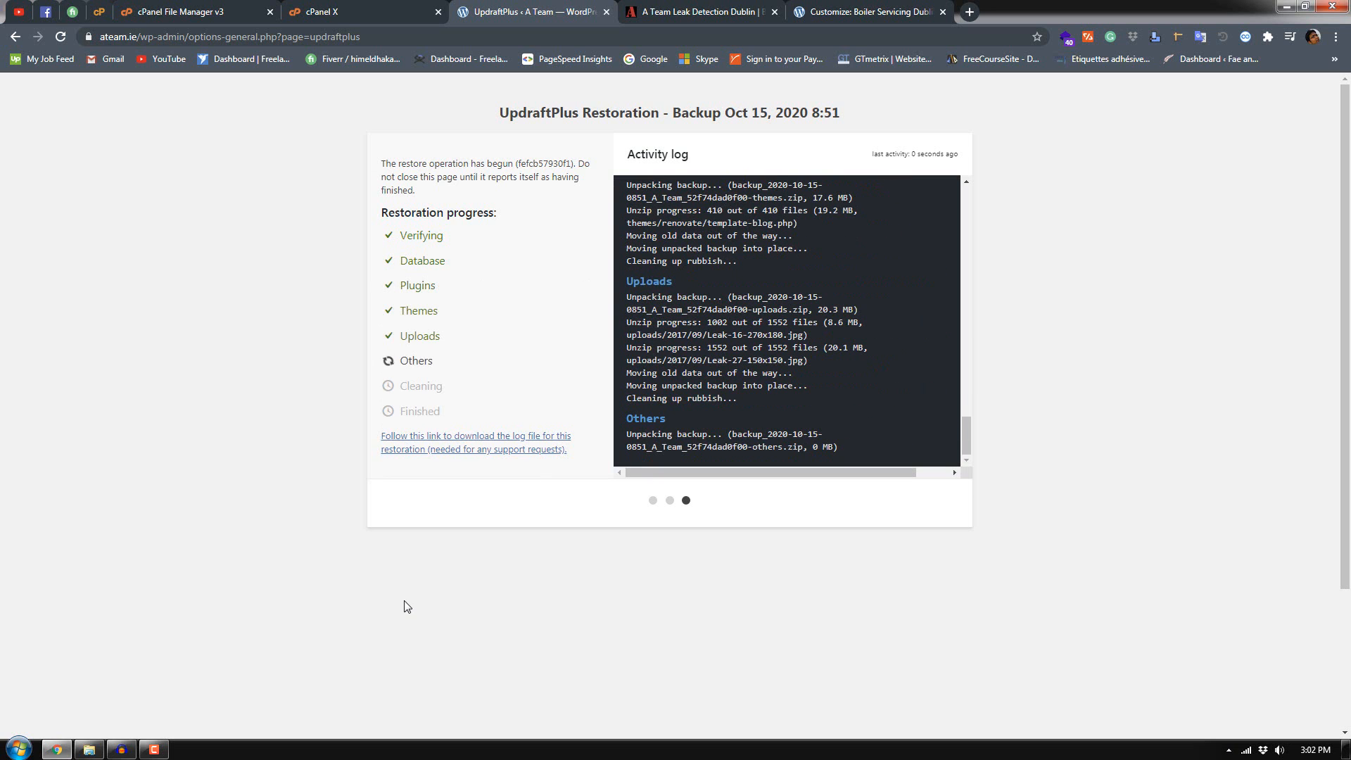
Step: View the restoration's log file in a separate tab, and close it
click(497, 304)
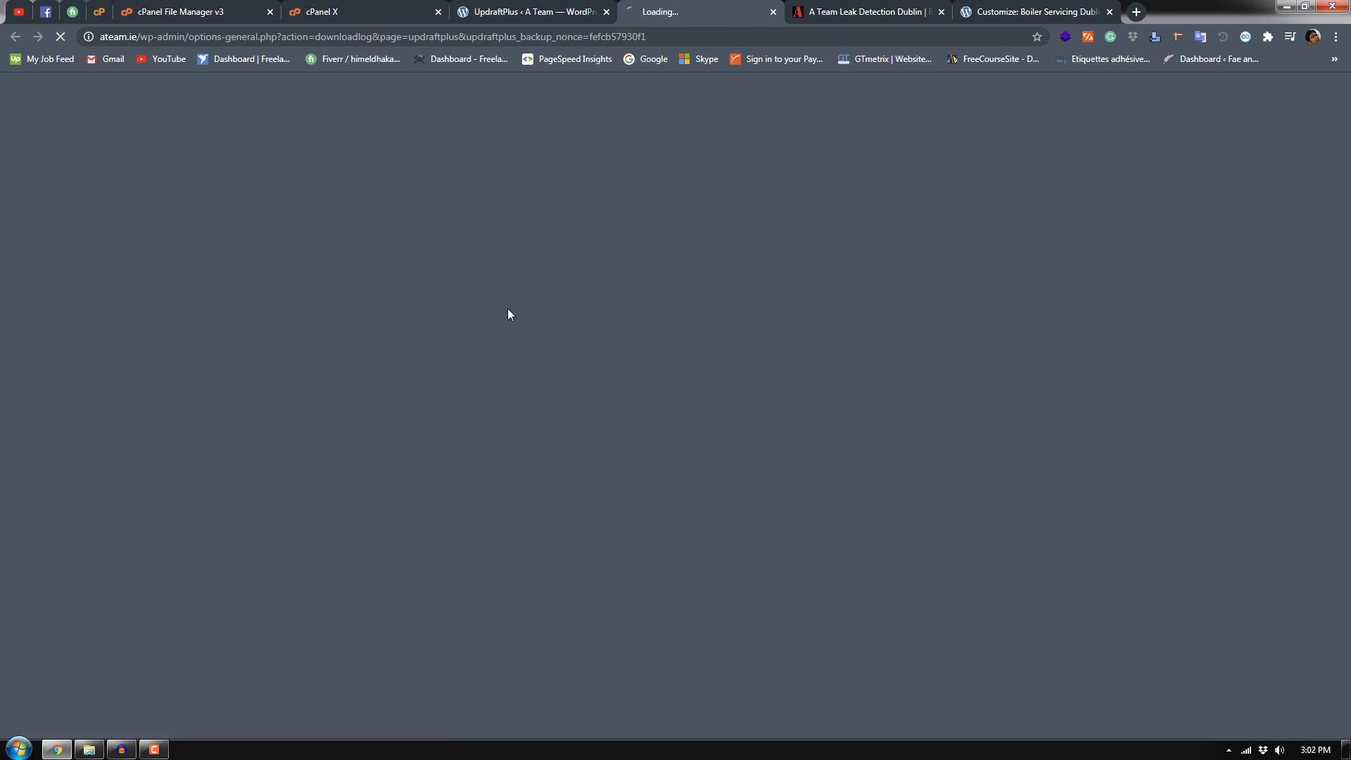
click(581, 12)
click(661, 7)
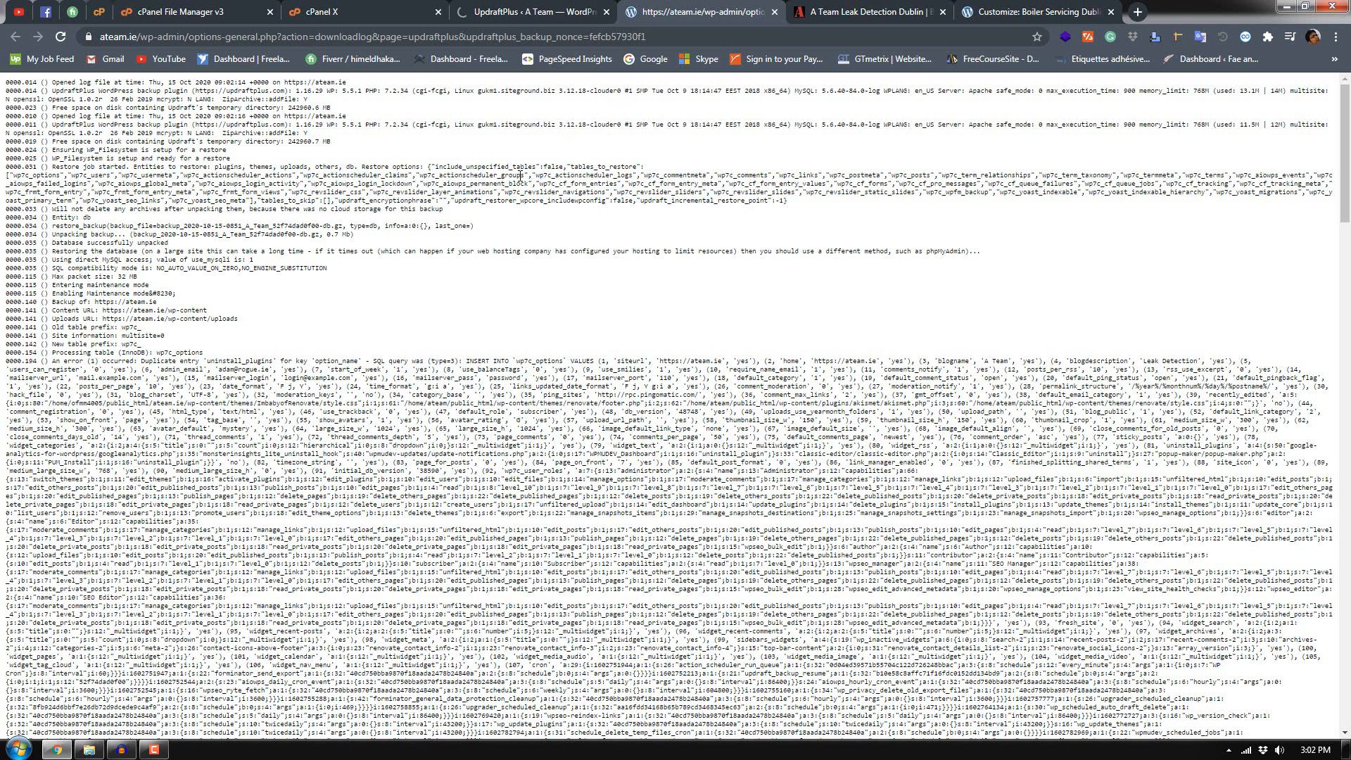
click(773, 12)
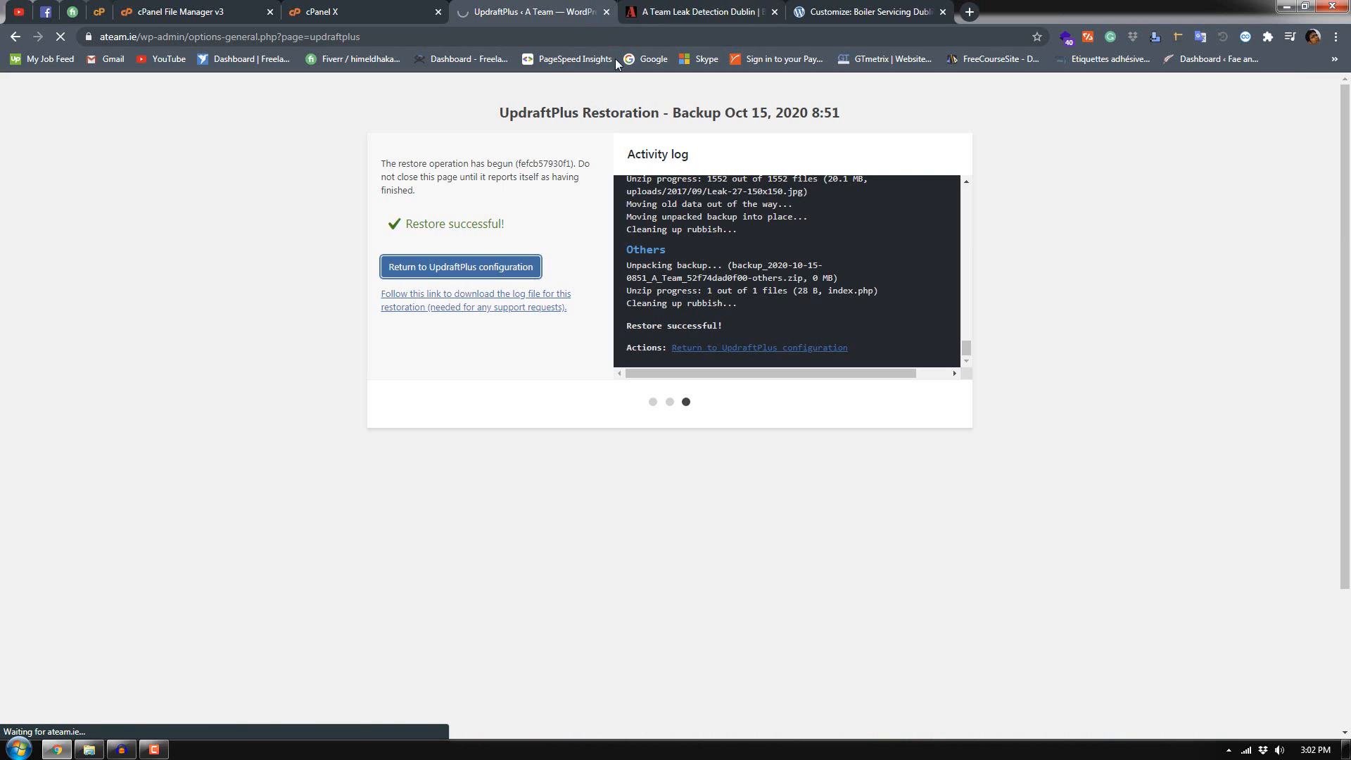
Step: Reload the site's homepage and inspect its restored layout up to the header slider
click(625, 20)
click(63, 35)
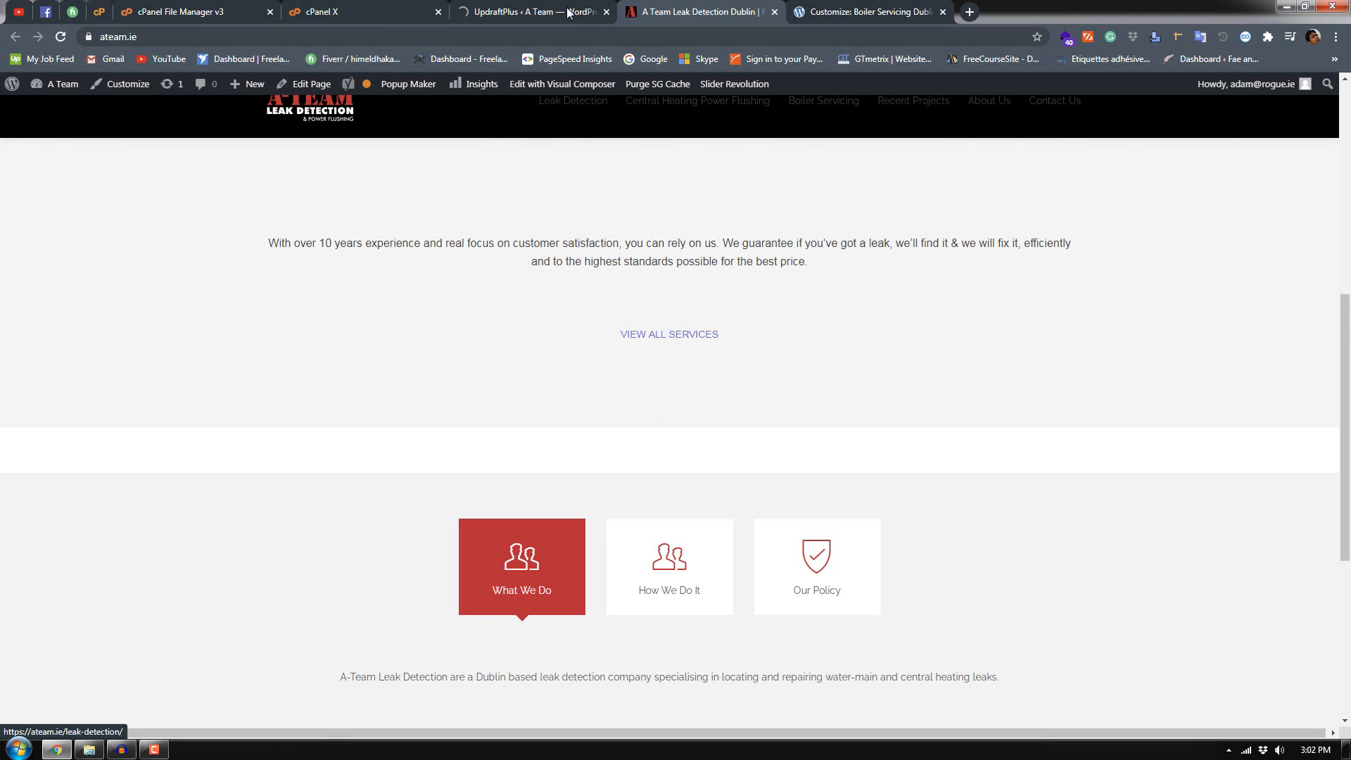
scroll(563, 332, up, 8)
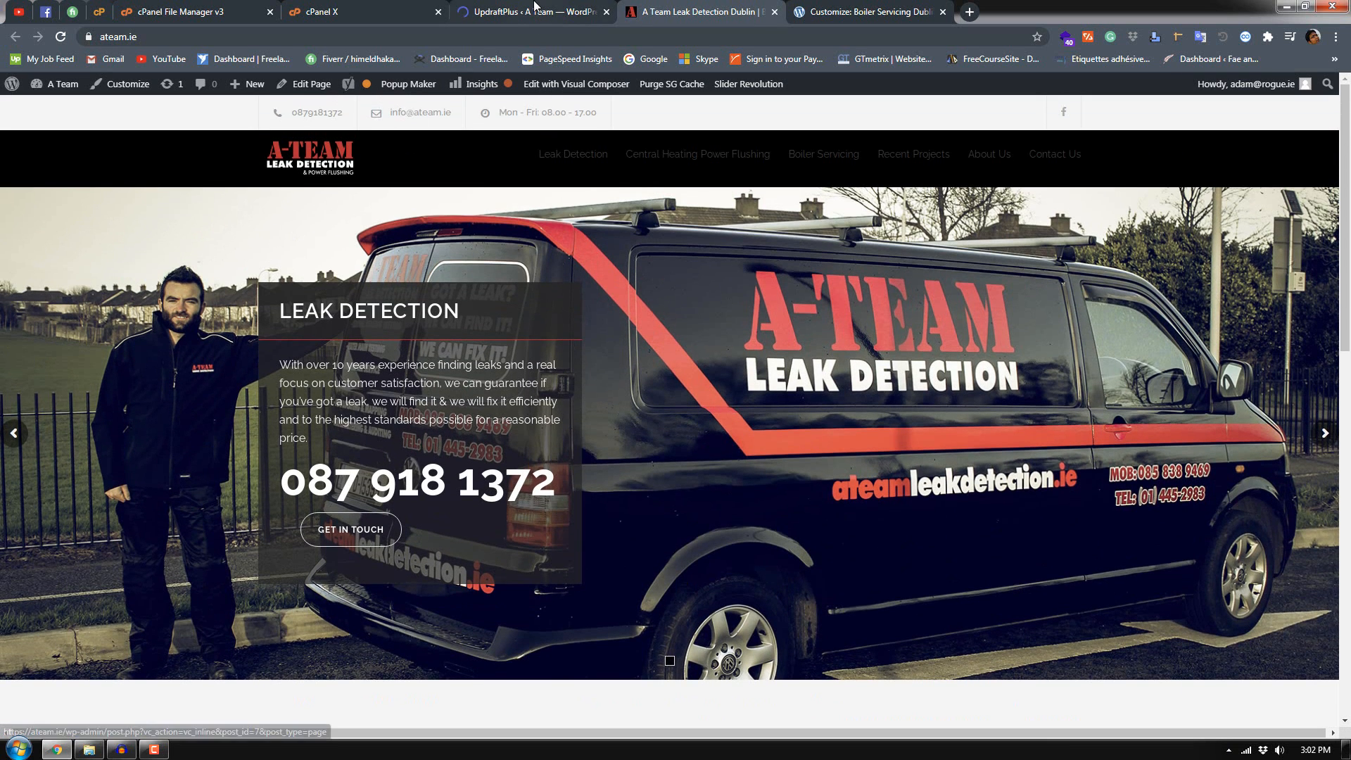
Step: Return to the UpdraftPlus configuration, delete the old directories left from the restoration, and go back to the backup page
click(535, 11)
click(452, 270)
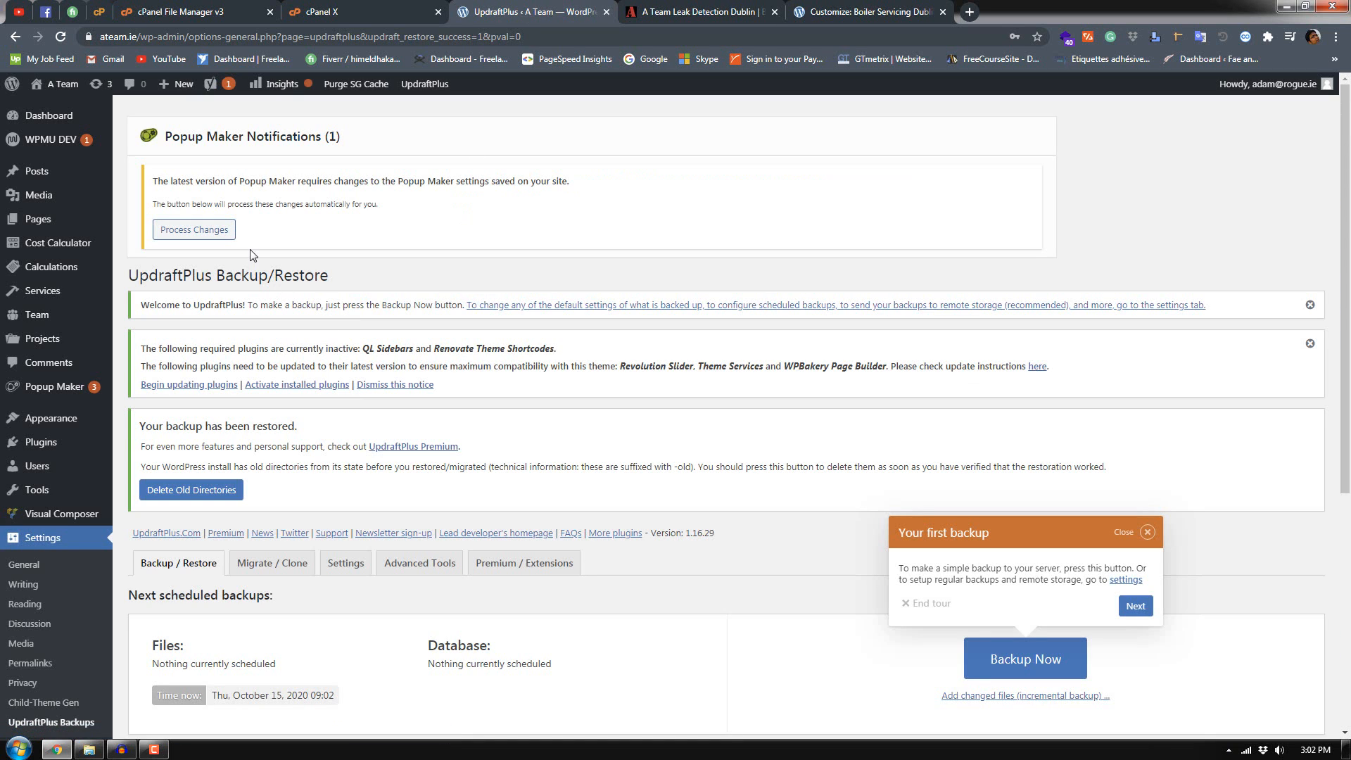
click(200, 498)
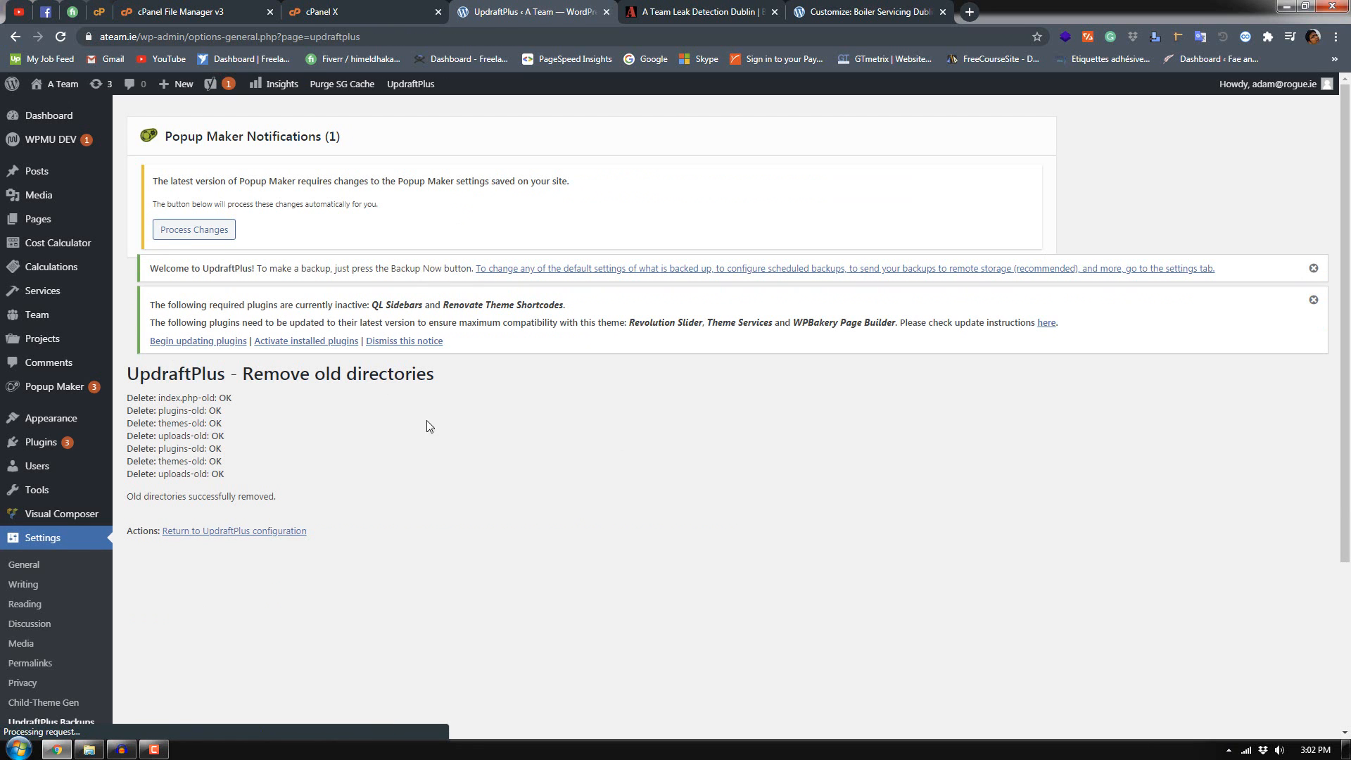
click(188, 537)
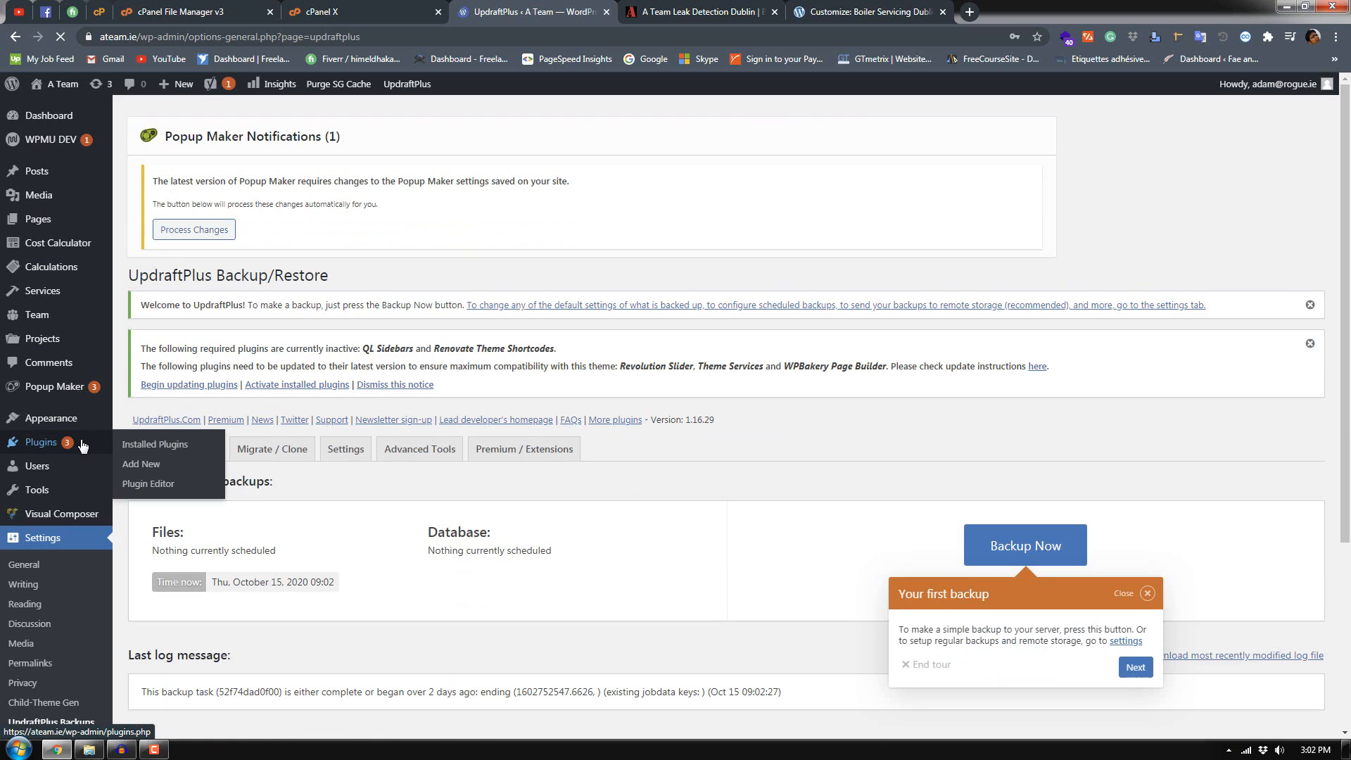
Step: Dismiss the UpdraftPlus welcome tour on the installed plugins page and update the Yoast SEO plugin
scroll(735, 556, down, 4)
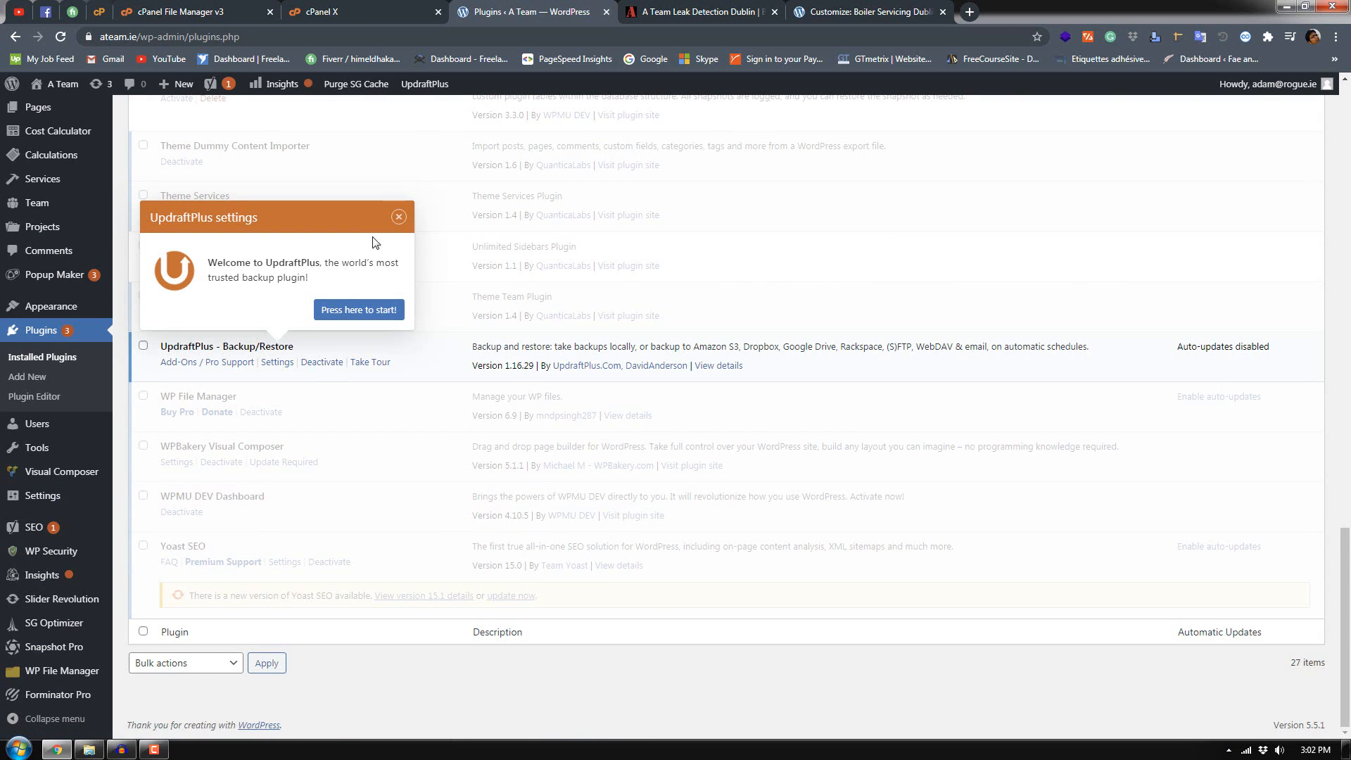
click(399, 217)
click(510, 595)
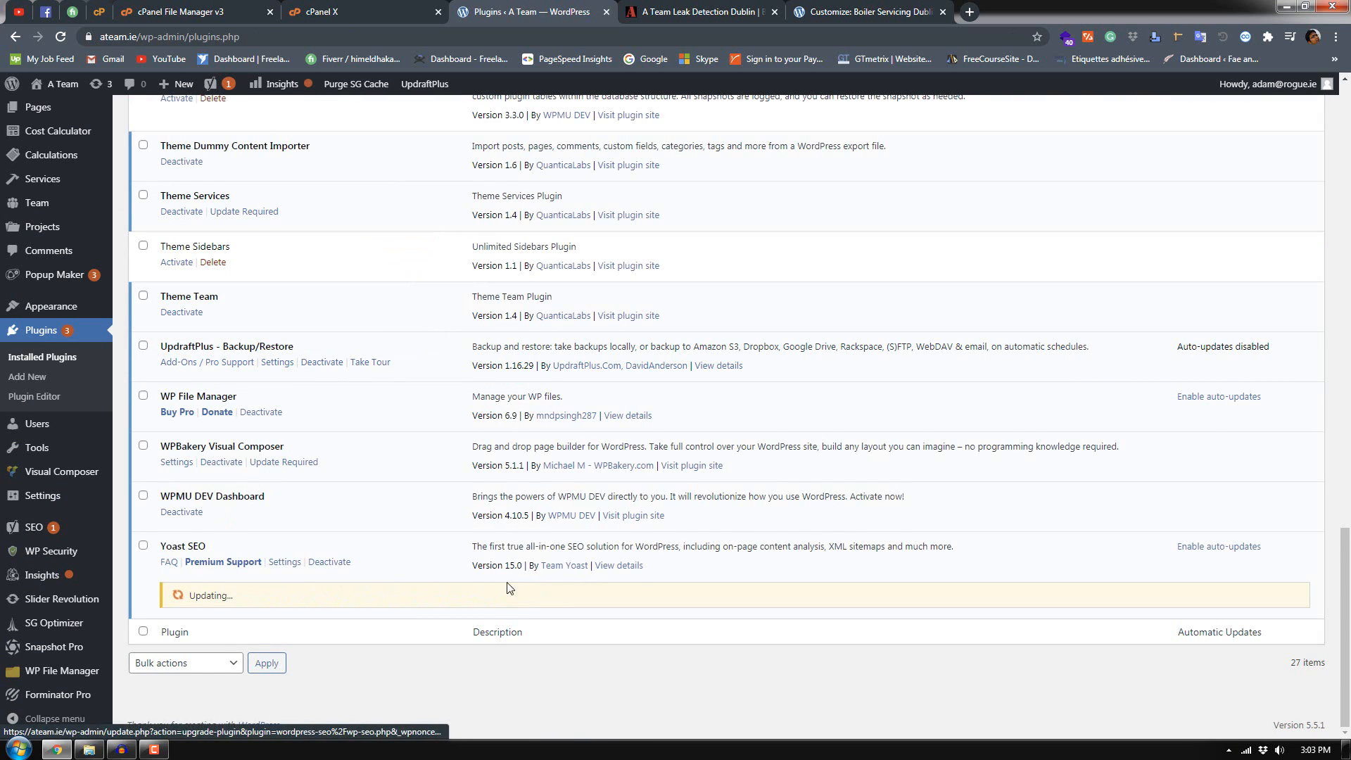
scroll(492, 573, up, 4)
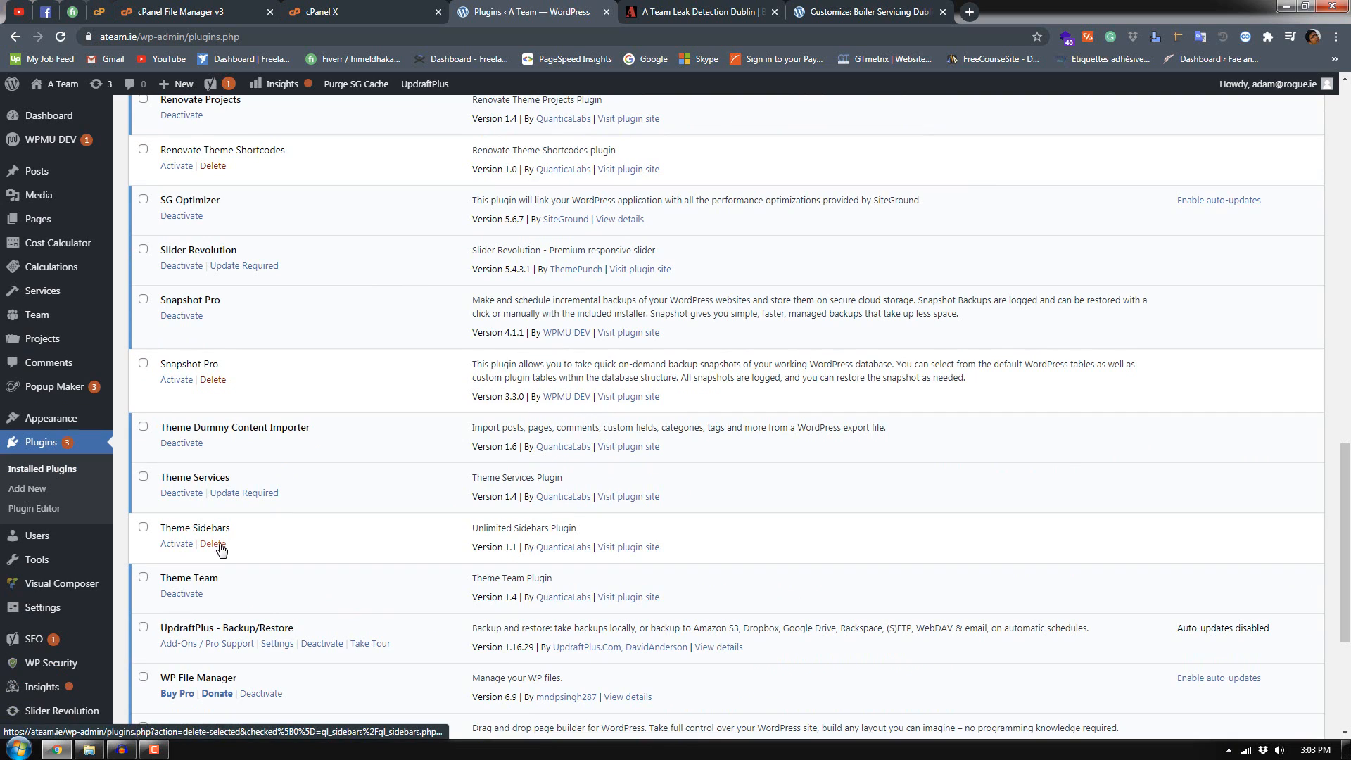
scroll(494, 361, up, 9)
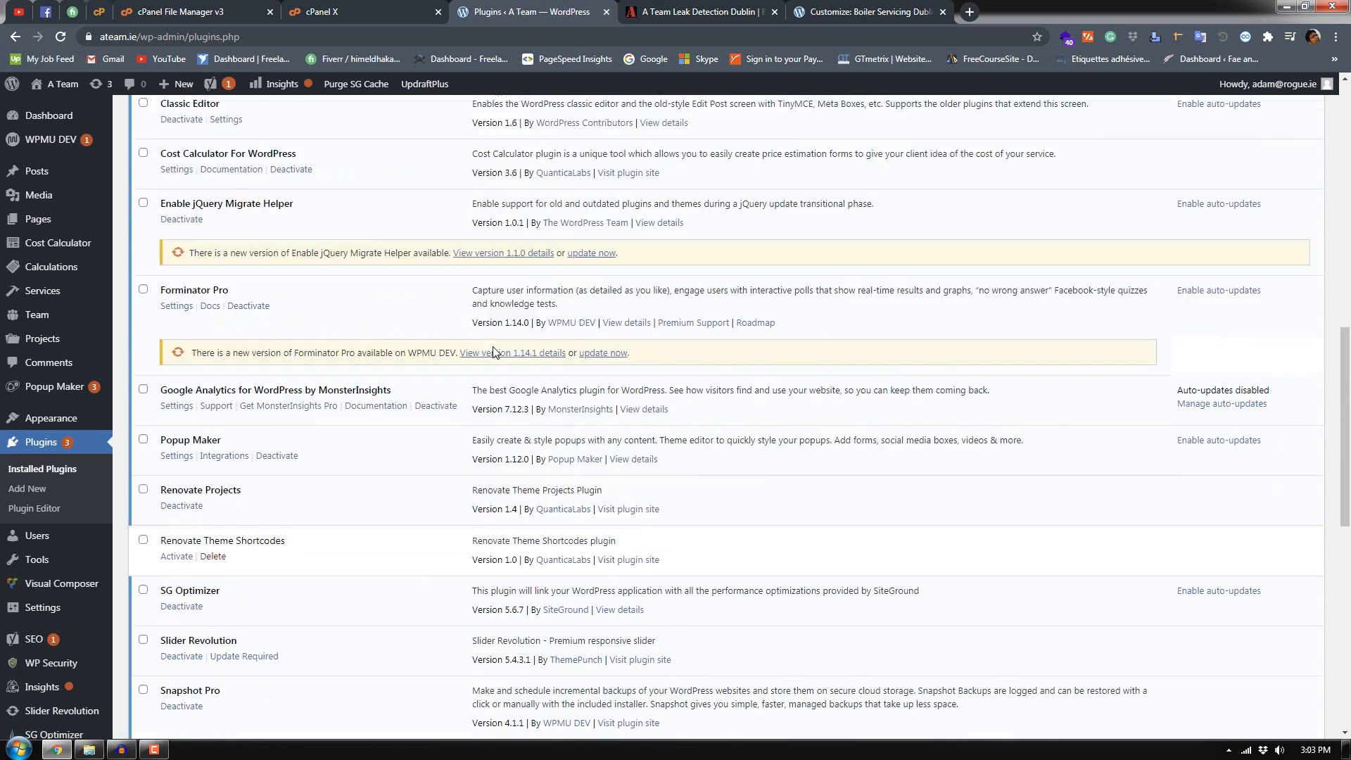
scroll(494, 361, down, 12)
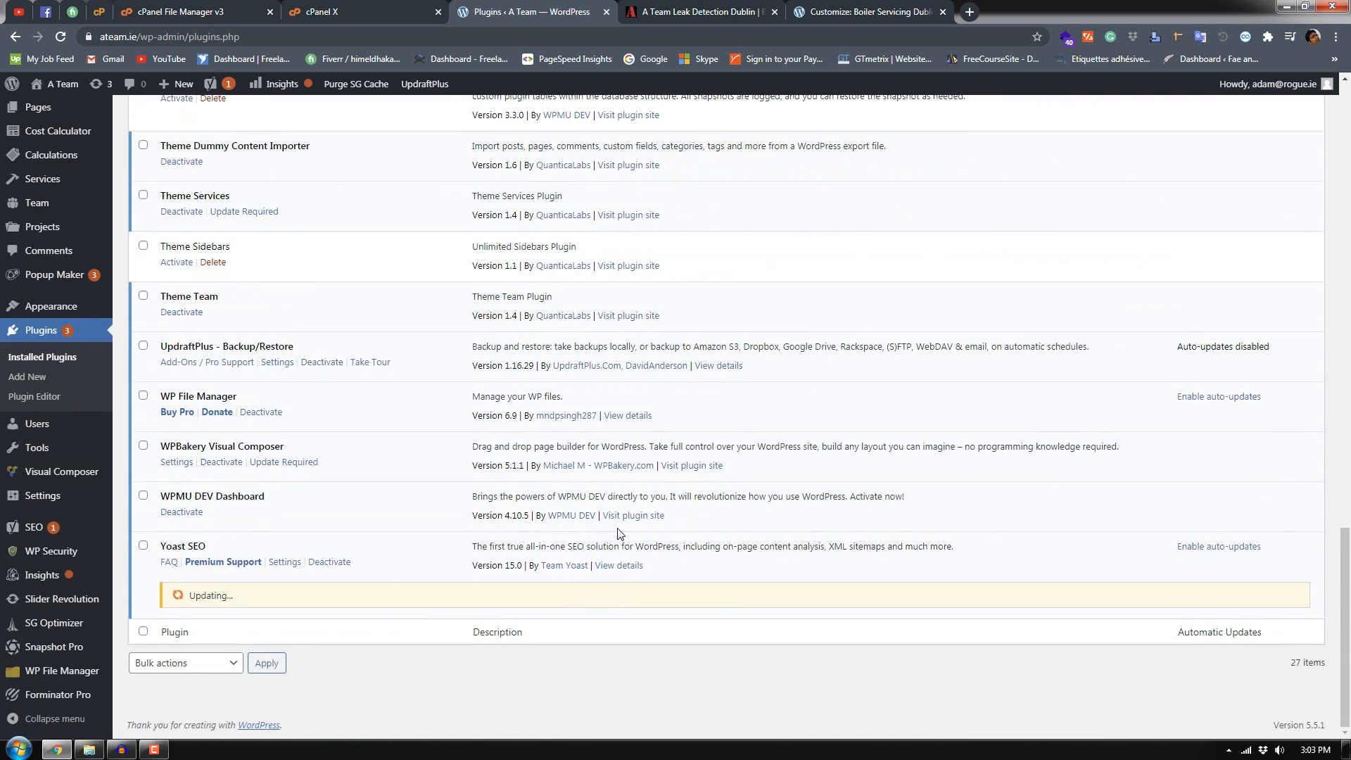
Step: Open the Themes page in a separate tab and go to the required plugins awaiting activation
click(712, 19)
click(483, 10)
scroll(313, 370, up, 2)
mouse_move(70, 418)
drag(138, 420, 618, 11)
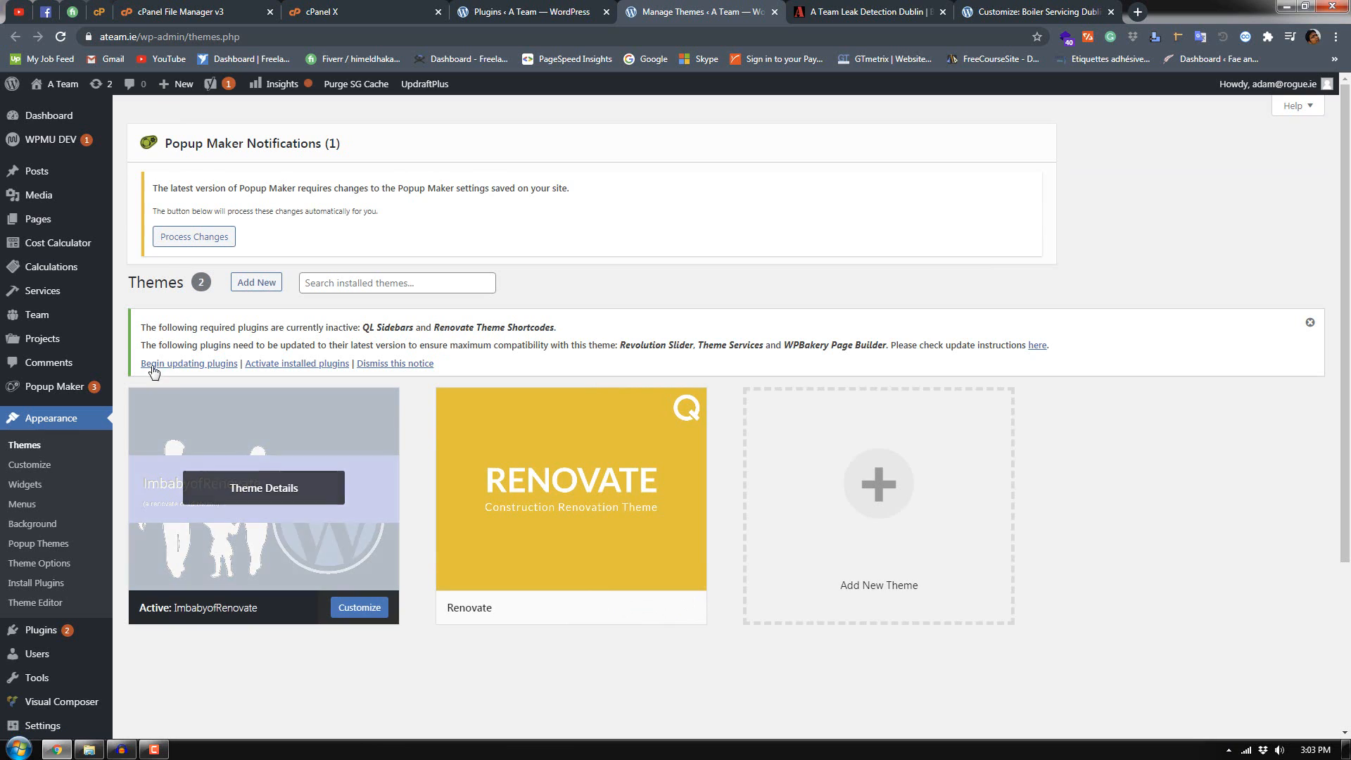
click(274, 371)
Step: Check the Yoast SEO update on the plugins page, and activate the required QL Sidebars and Renovate Theme Shortcodes plugins
click(526, 8)
scroll(431, 309, down, 2)
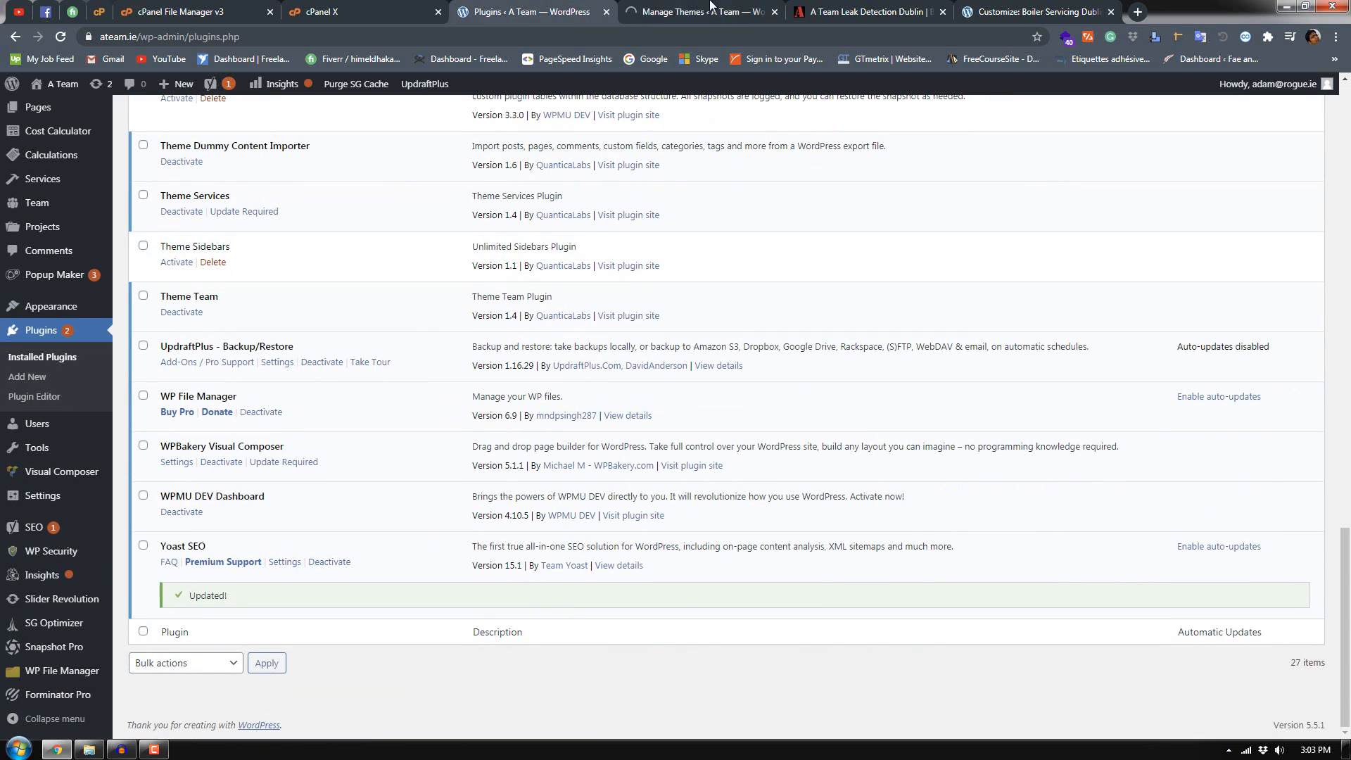
scroll(338, 398, up, 2)
click(668, 9)
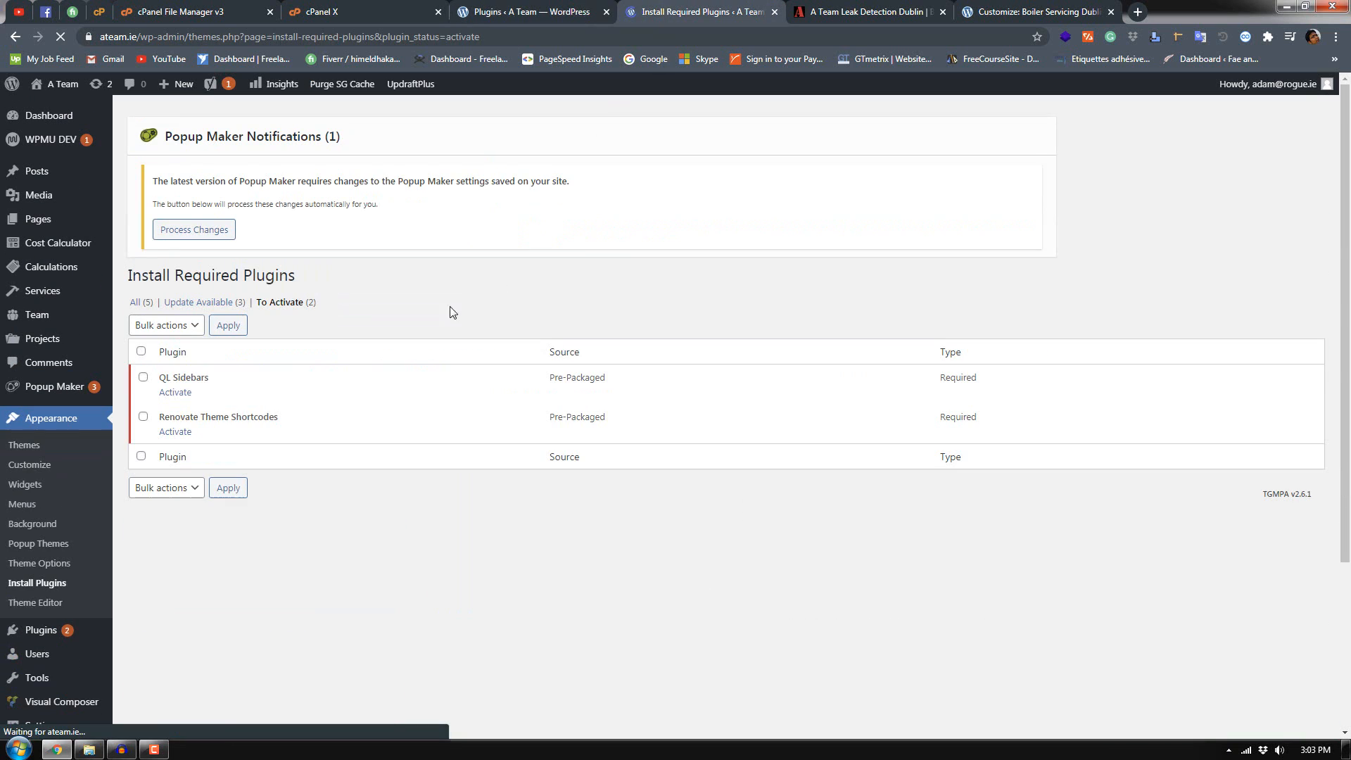
click(170, 393)
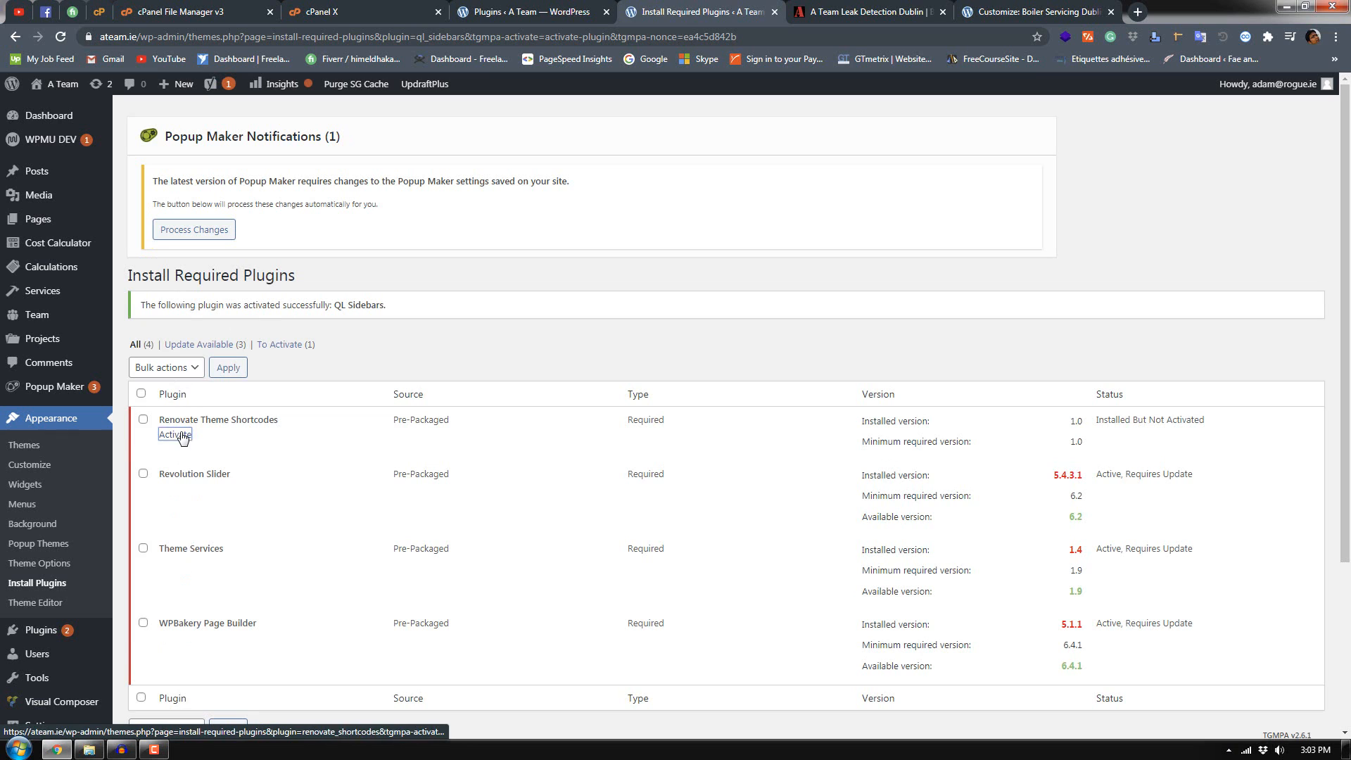
click(177, 435)
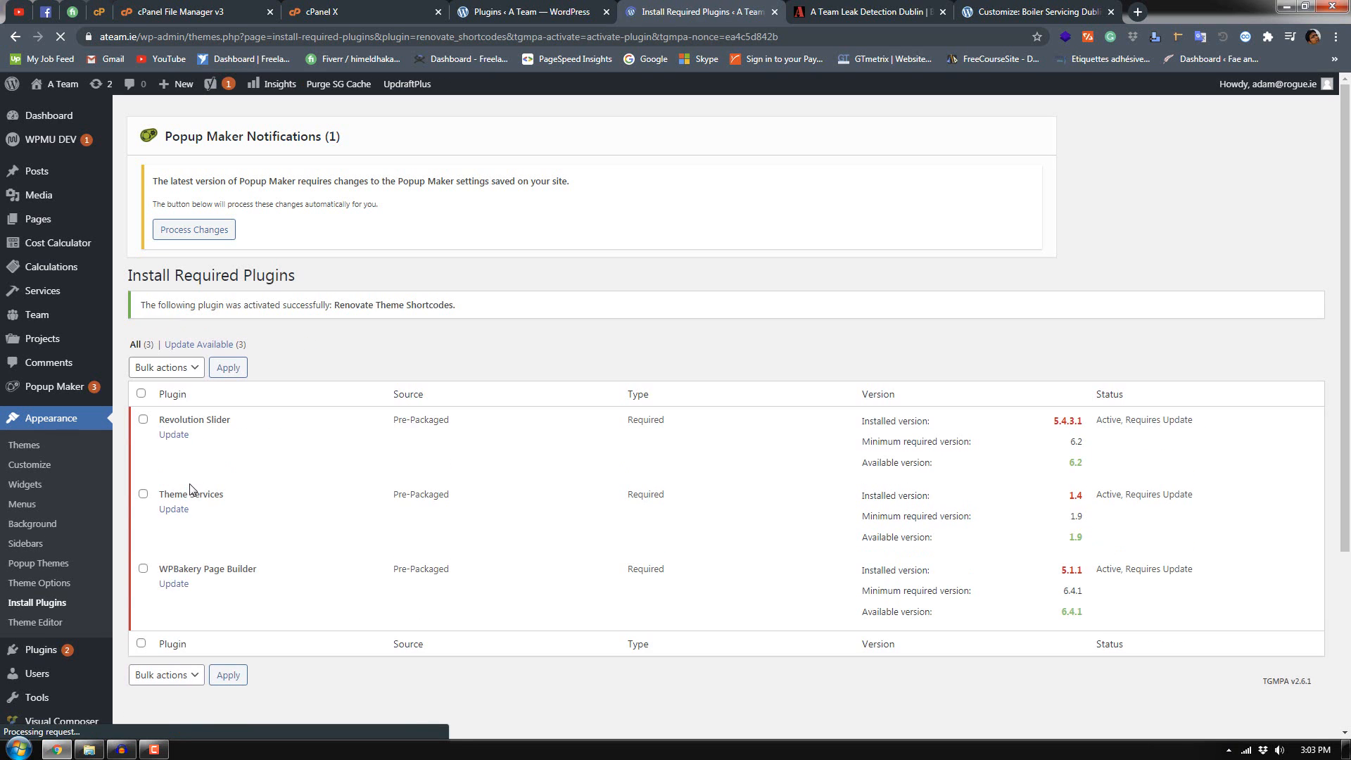
Step: Update the required Revolution Slider plugin, plus Forminator Pro and Enable jQuery Migrate Helper from the installed plugins list
click(174, 435)
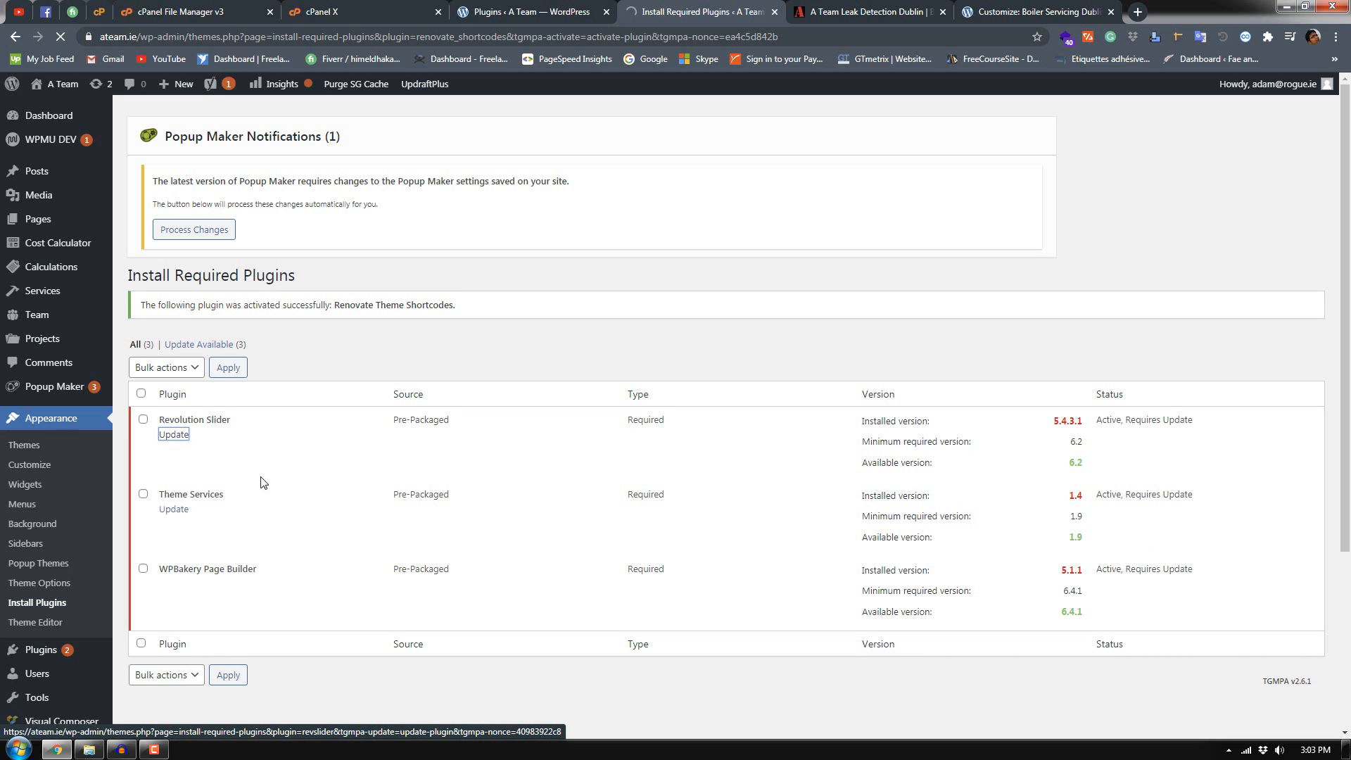
click(535, 12)
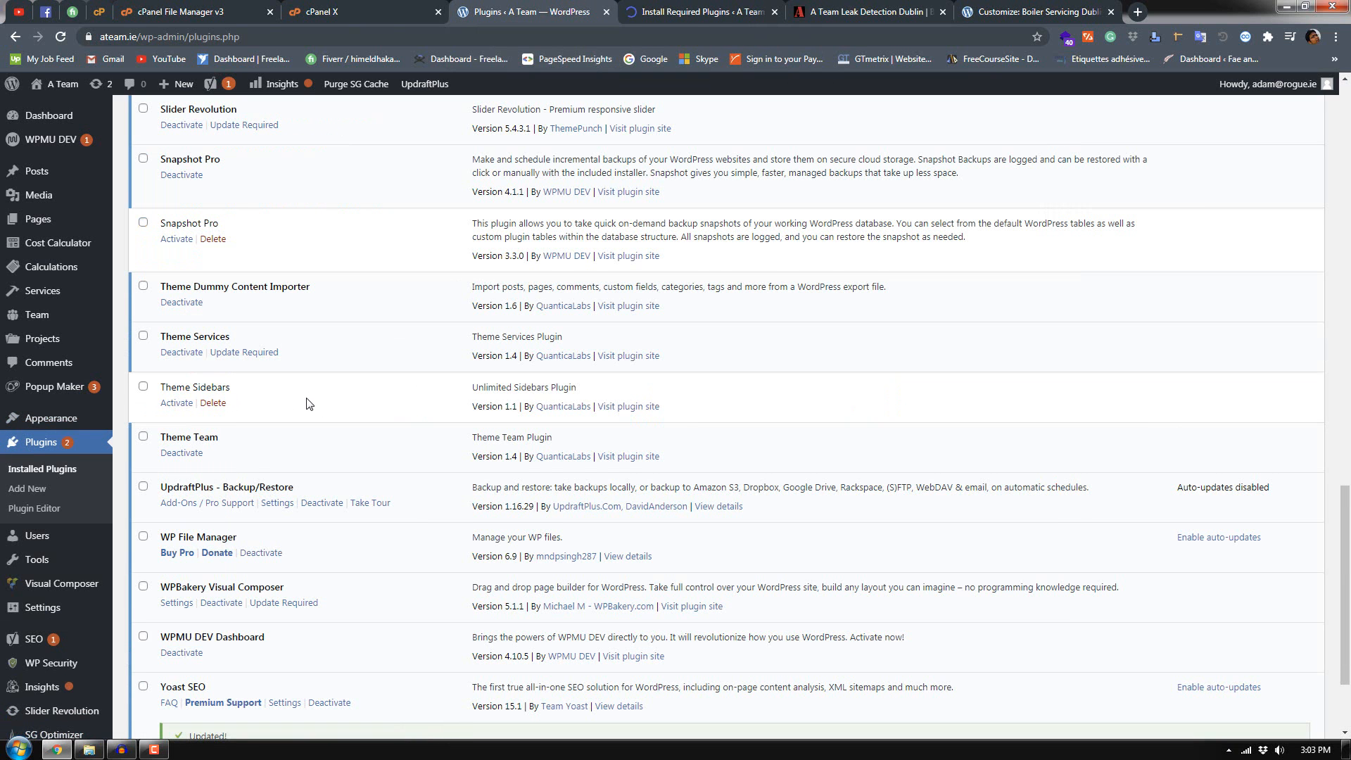
scroll(307, 403, up, 6)
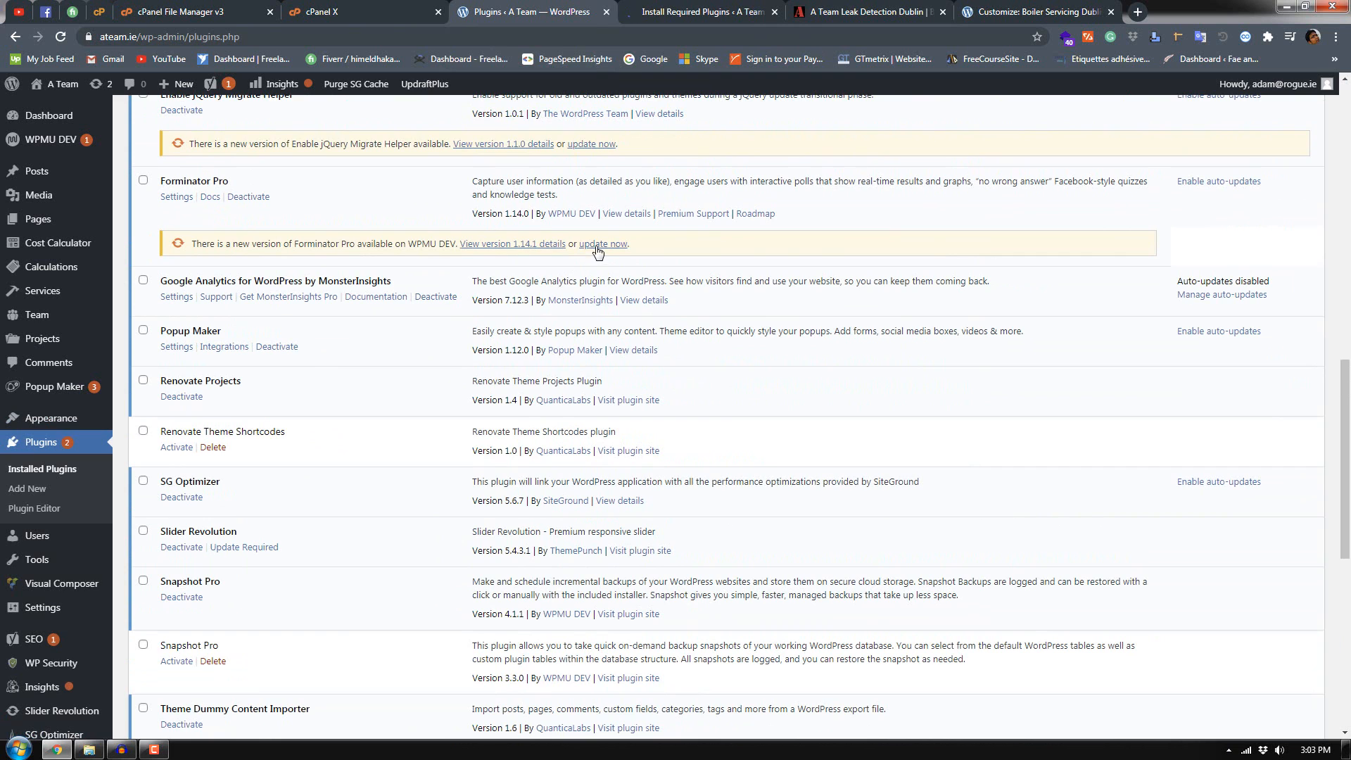
click(596, 245)
scroll(589, 331, up, 3)
click(595, 356)
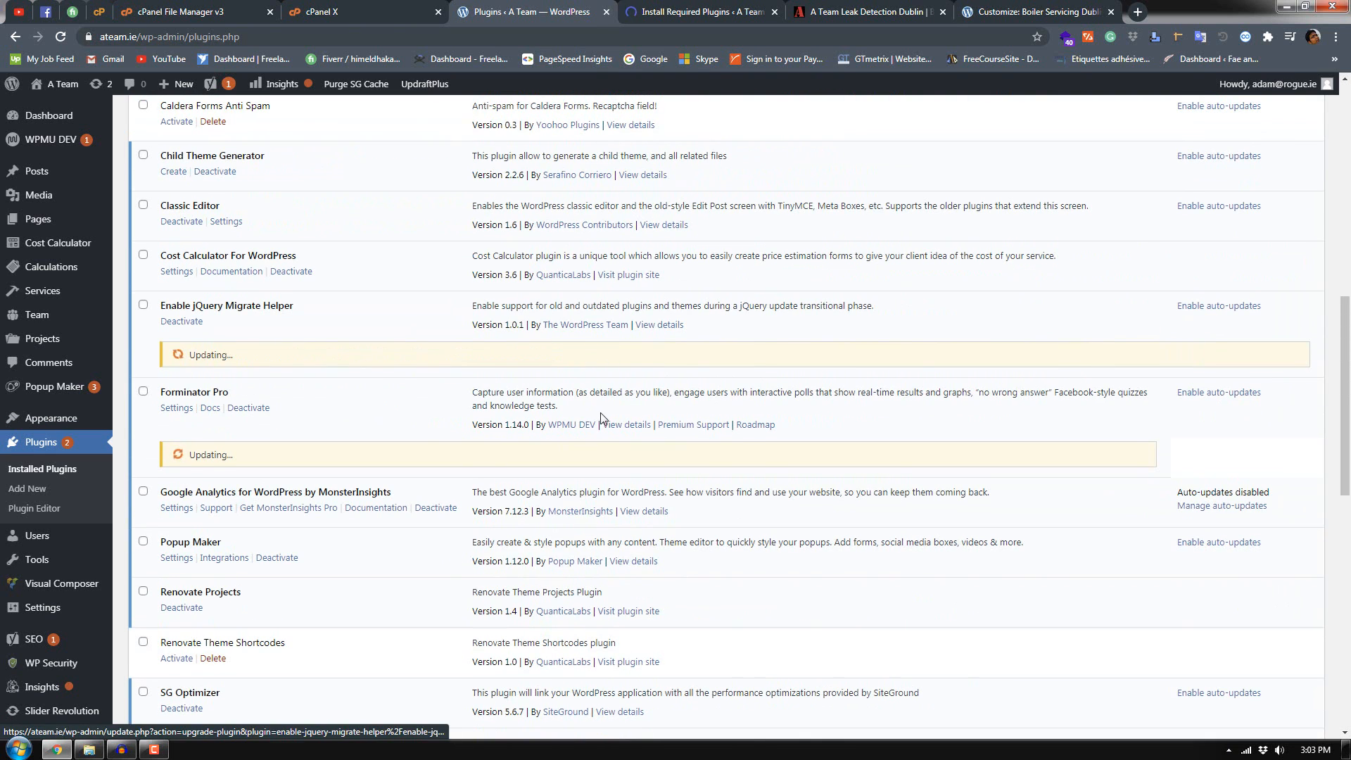
scroll(601, 416, up, 4)
Step: Return to the required plugins installer and activate the Revolution Slider plugin
click(696, 12)
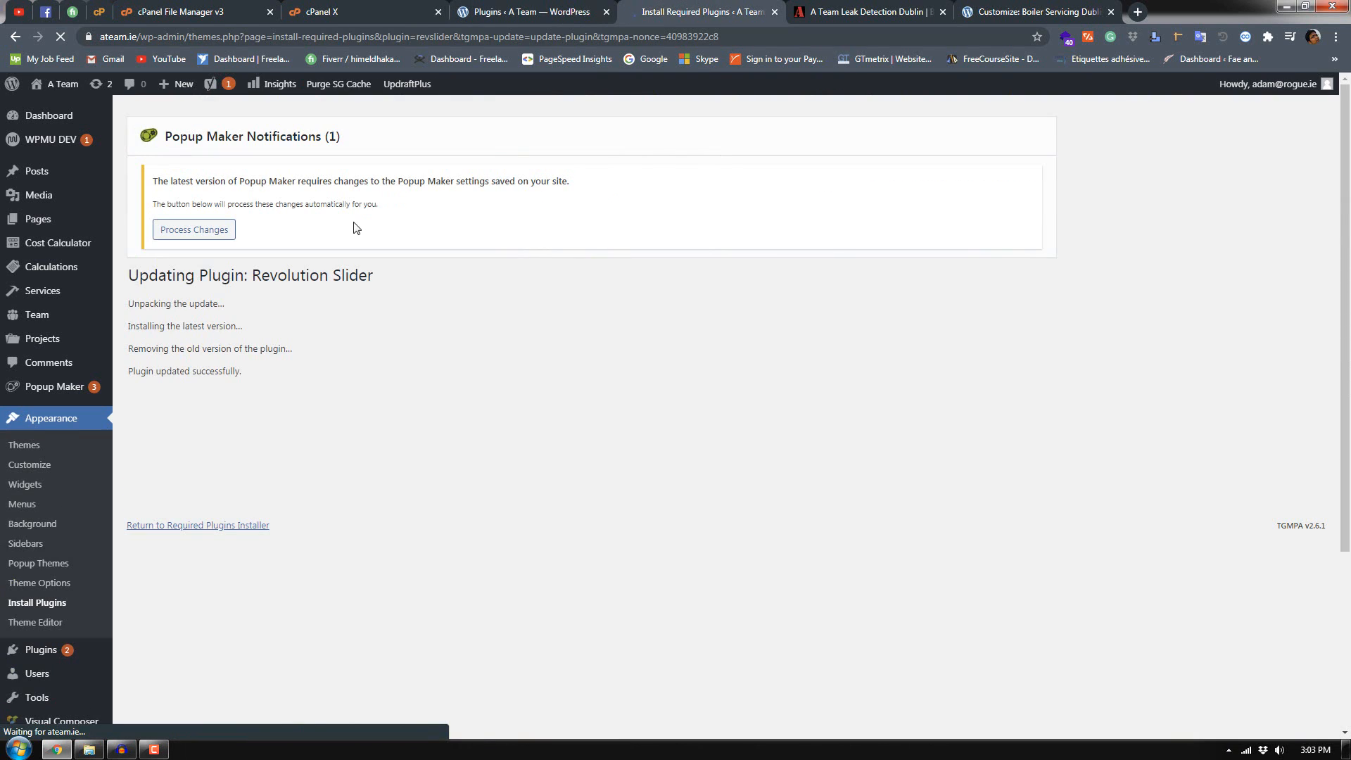
click(204, 525)
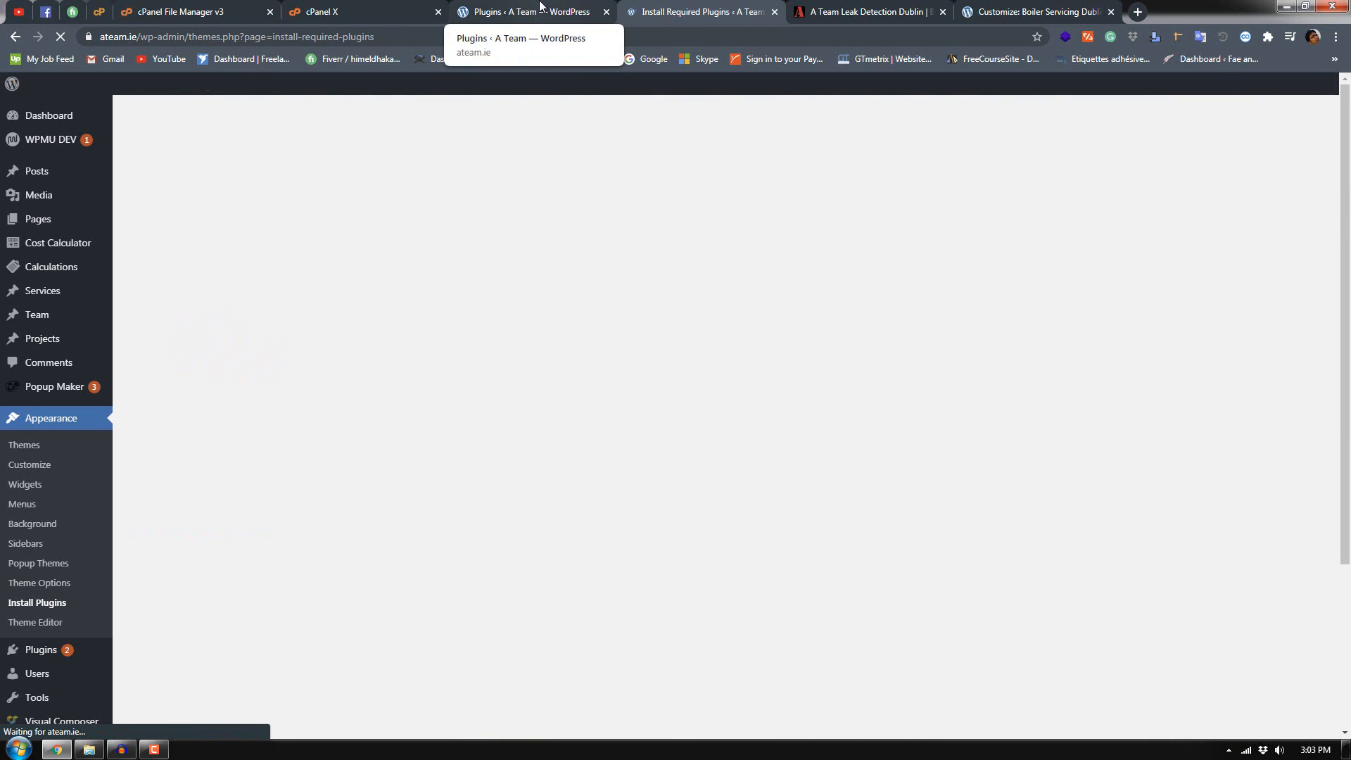
click(540, 7)
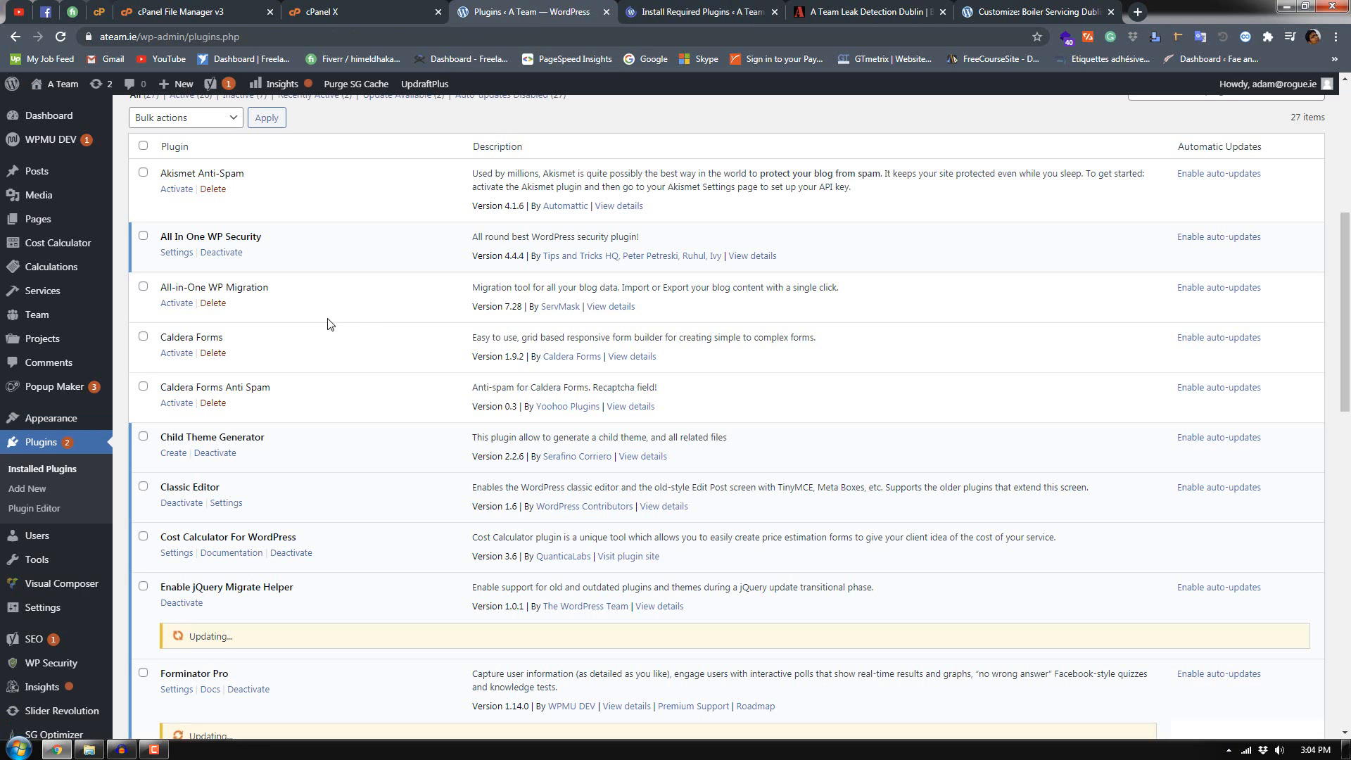
key(ctrl+Tab)
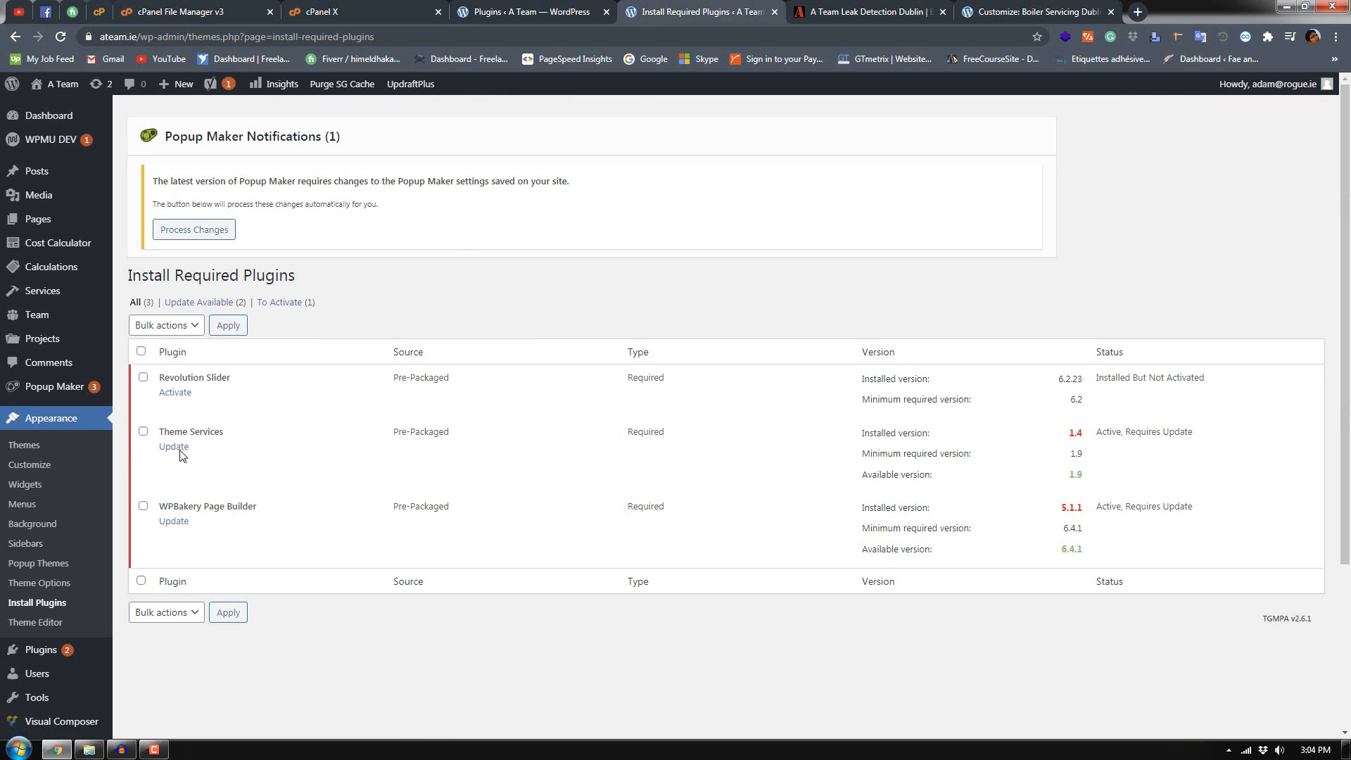
click(175, 393)
Step: Check the live site's homepage, and update the required Theme Services plugin
click(870, 8)
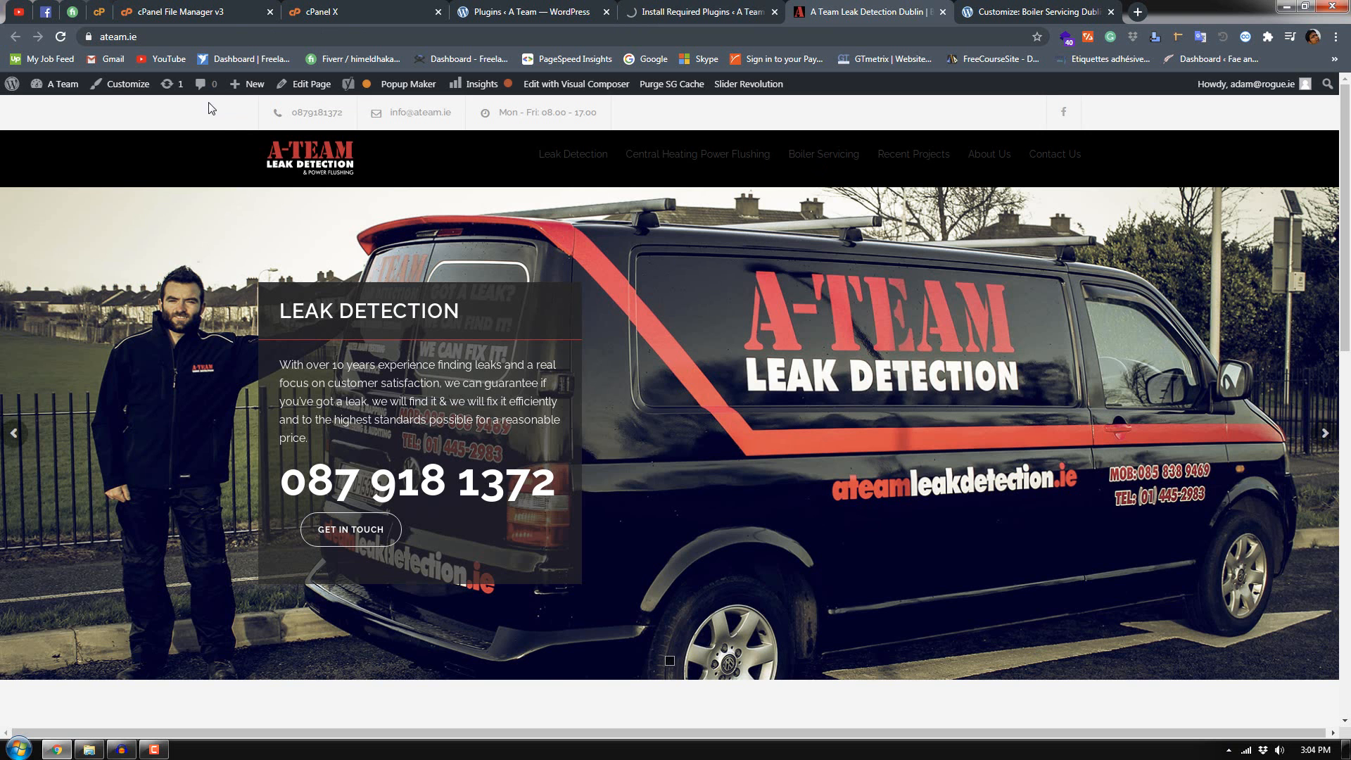
click(583, 155)
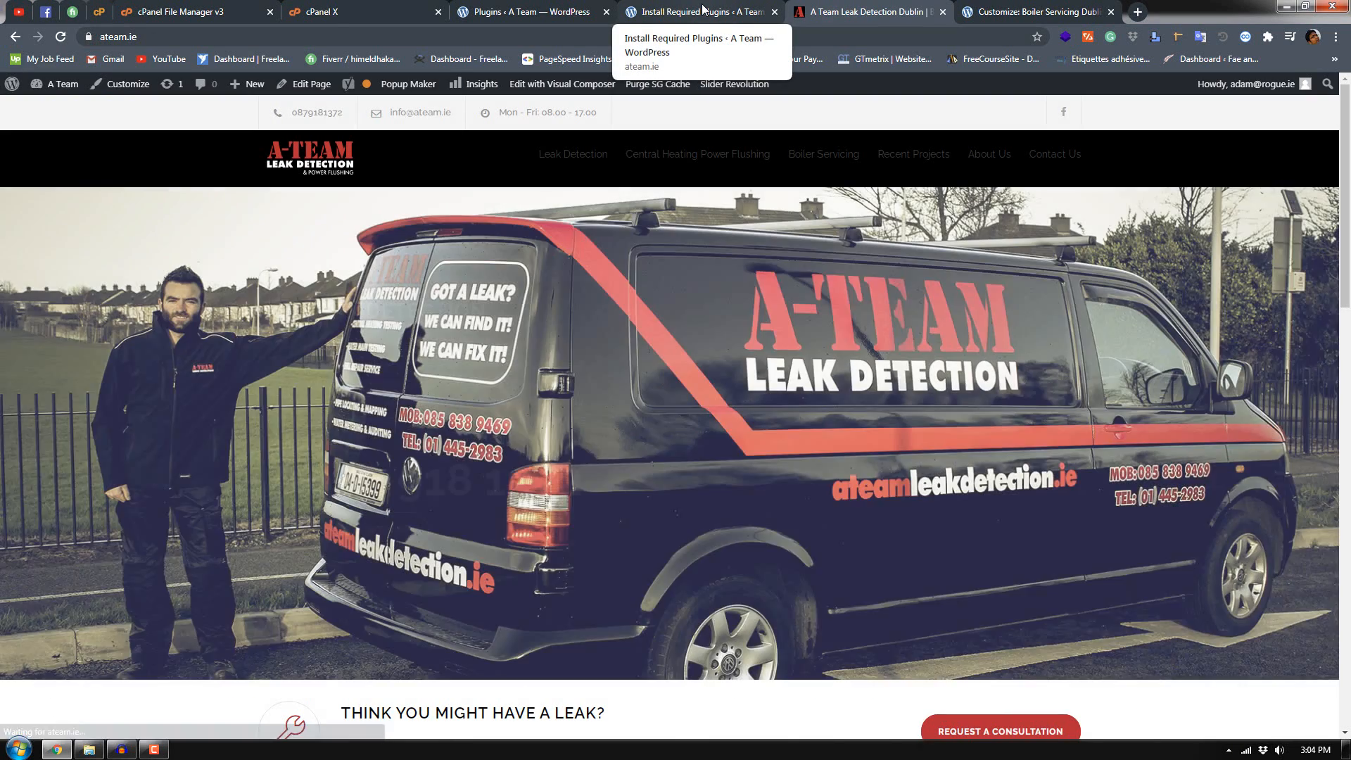
click(703, 12)
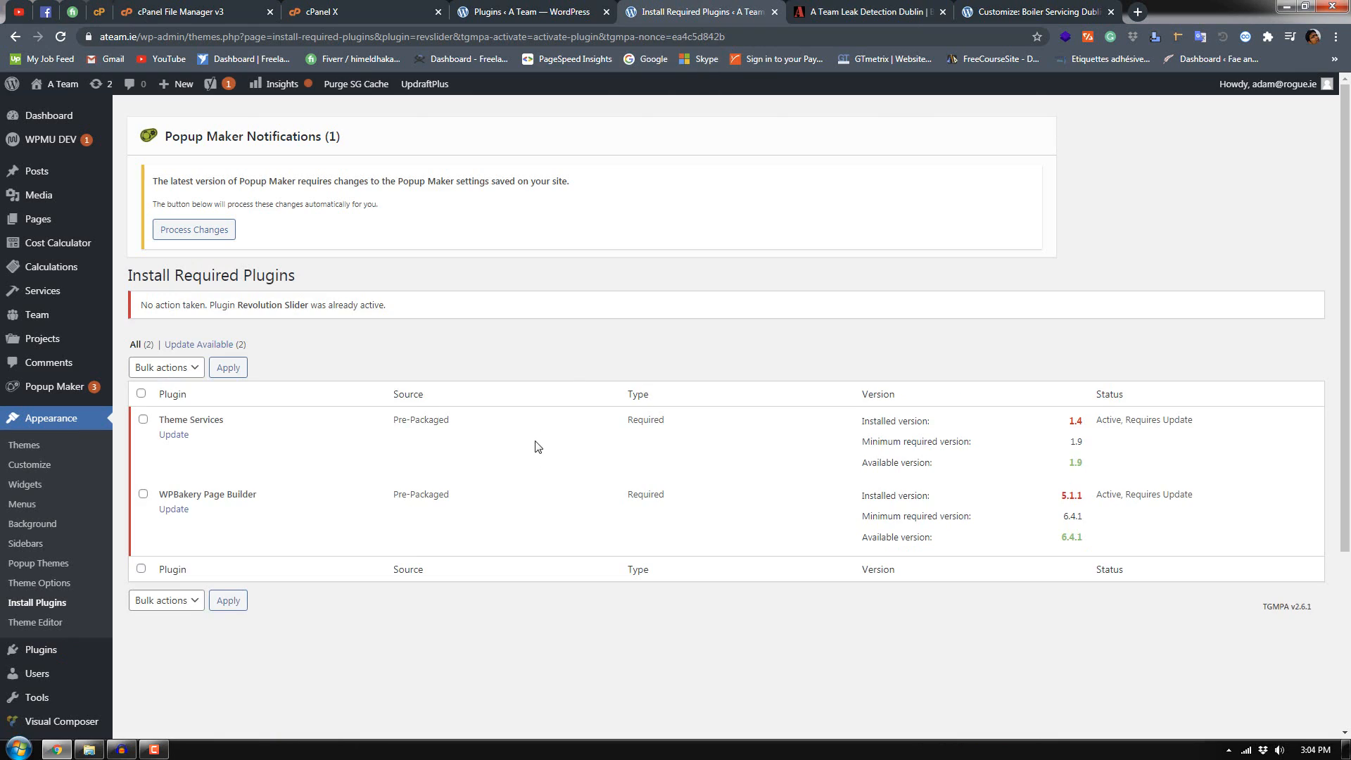
click(180, 436)
key(ctrl+shift+Tab)
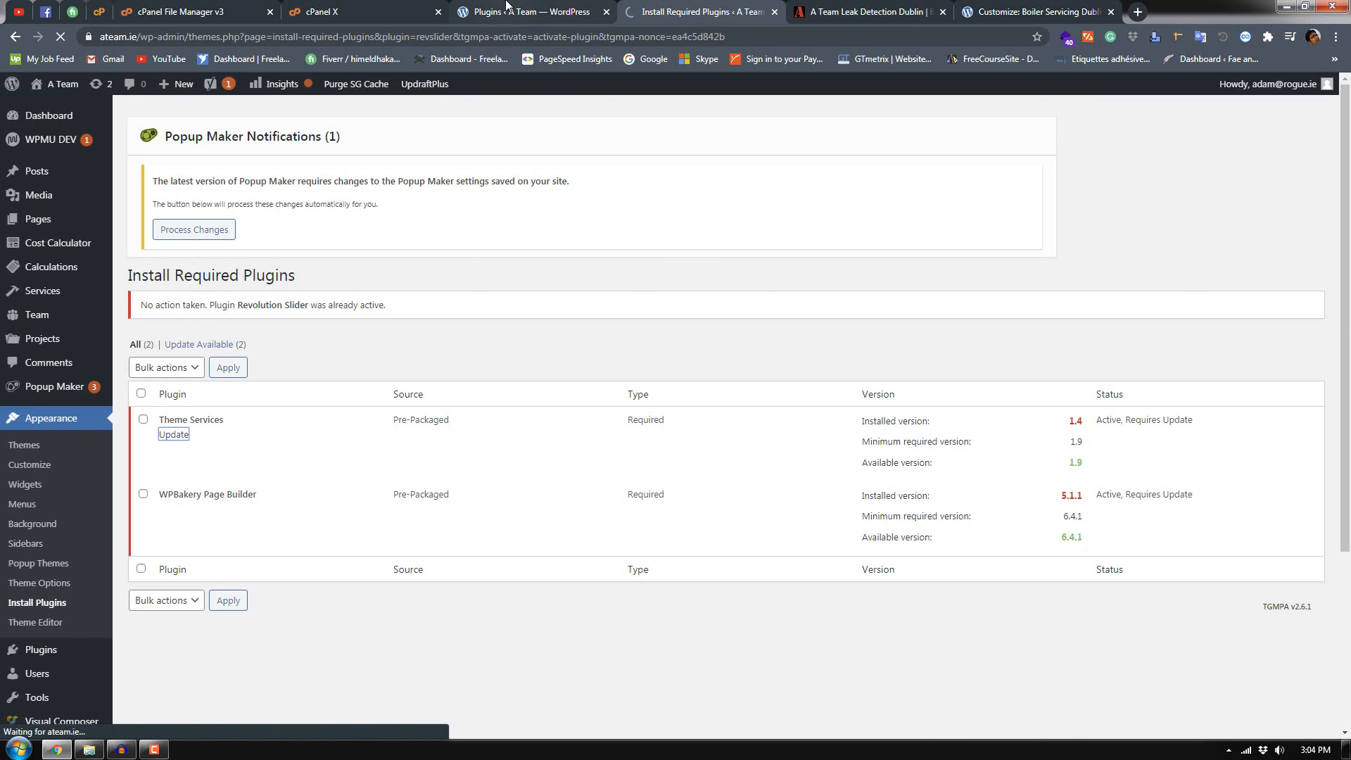
Step: Delete the inactive Akismet Anti-Spam plugin from the installed plugins list
scroll(282, 528, down, 2)
scroll(245, 439, up, 2)
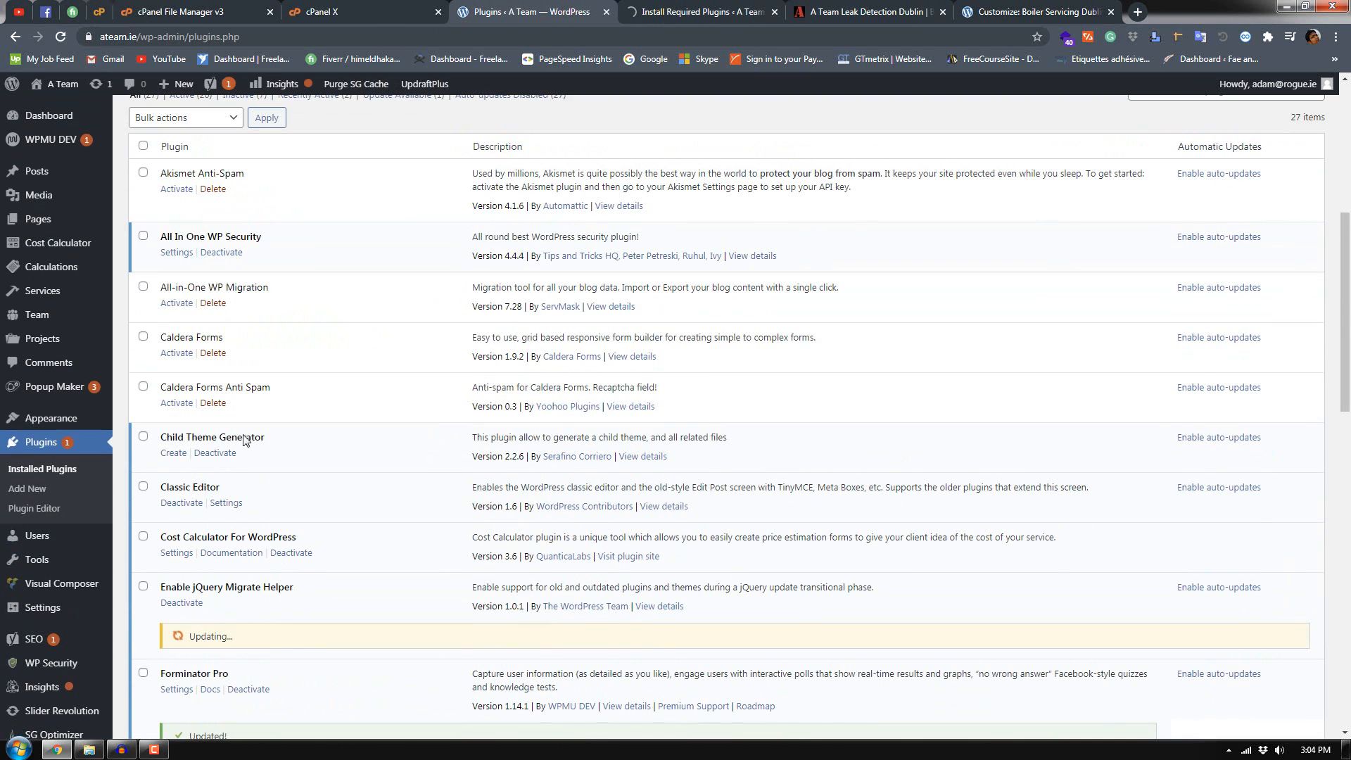
scroll(219, 414, up, 3)
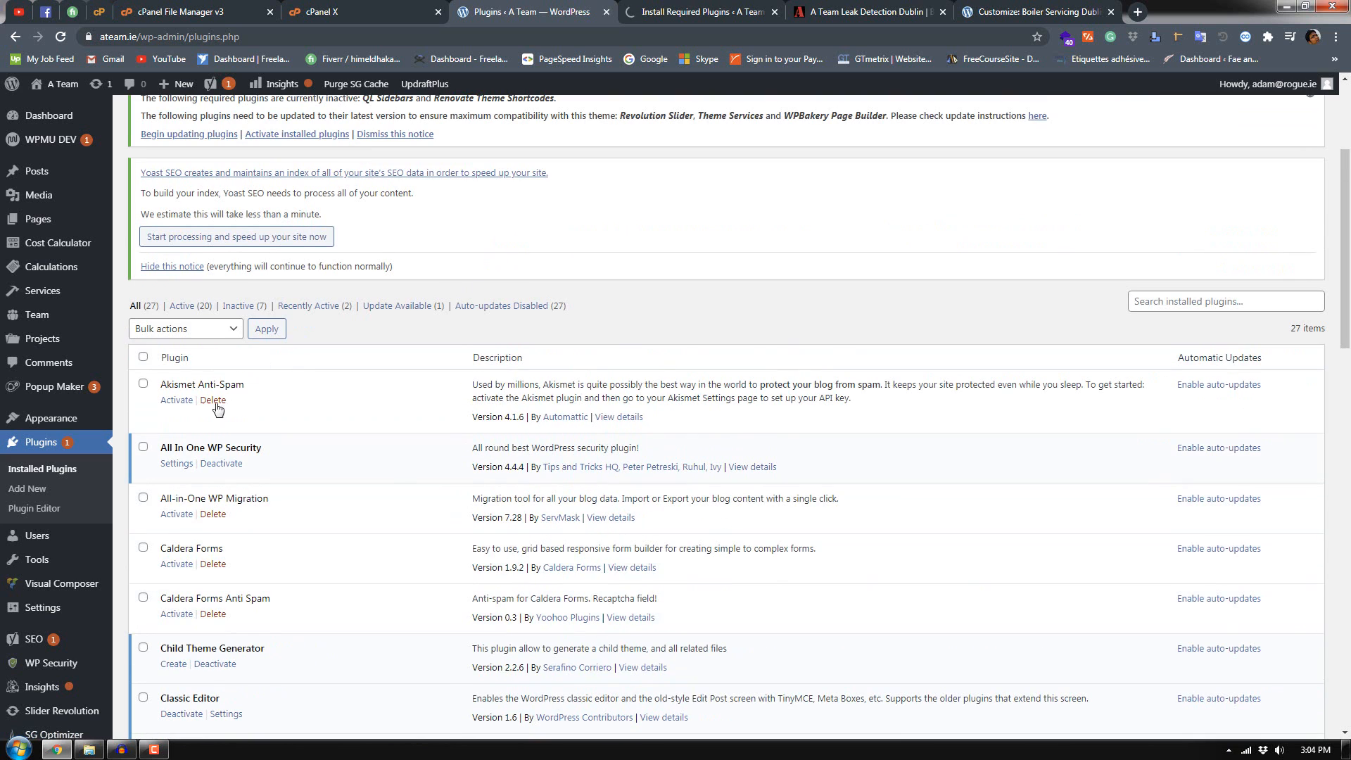
click(213, 400)
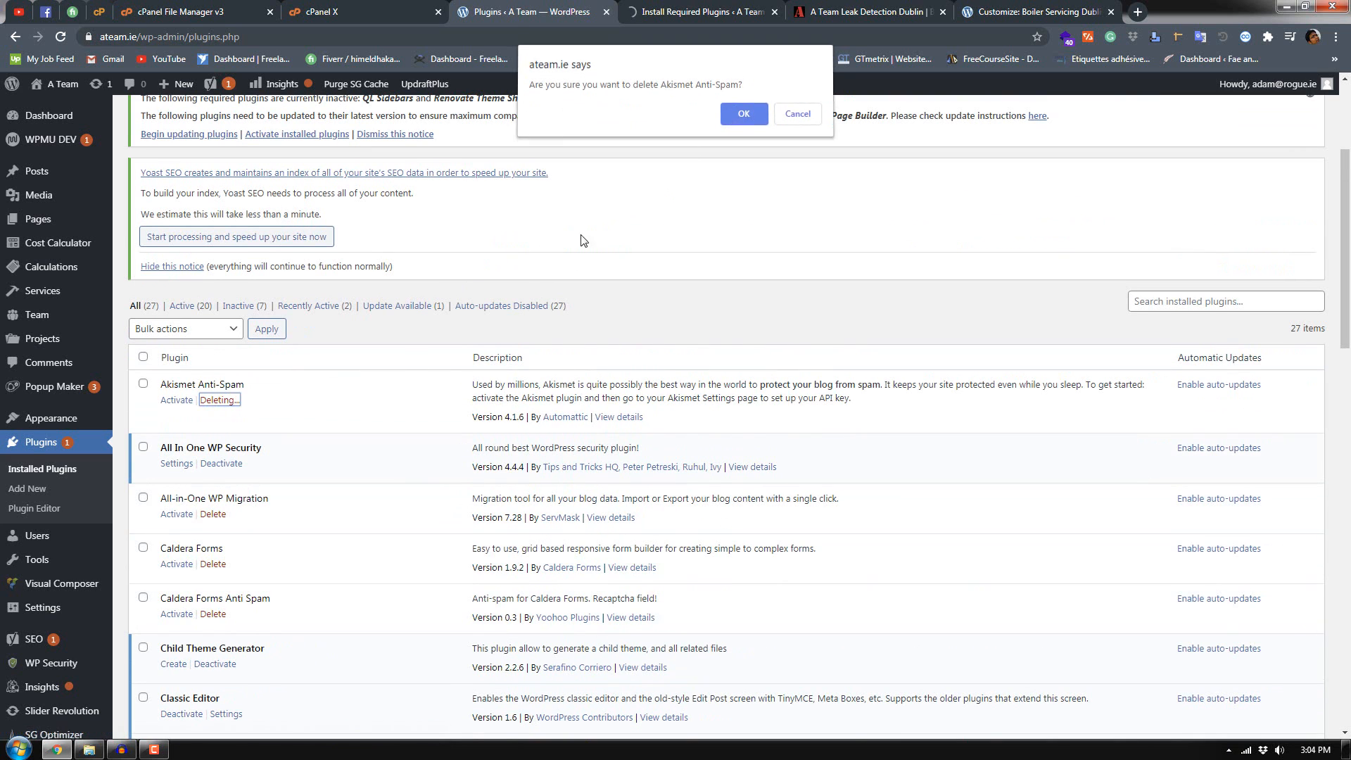
click(740, 113)
Step: Delete the inactive All-in-One WP Migration, Caldera Forms and Caldera Forms Anti Spam plugins
scroll(240, 410, down, 3)
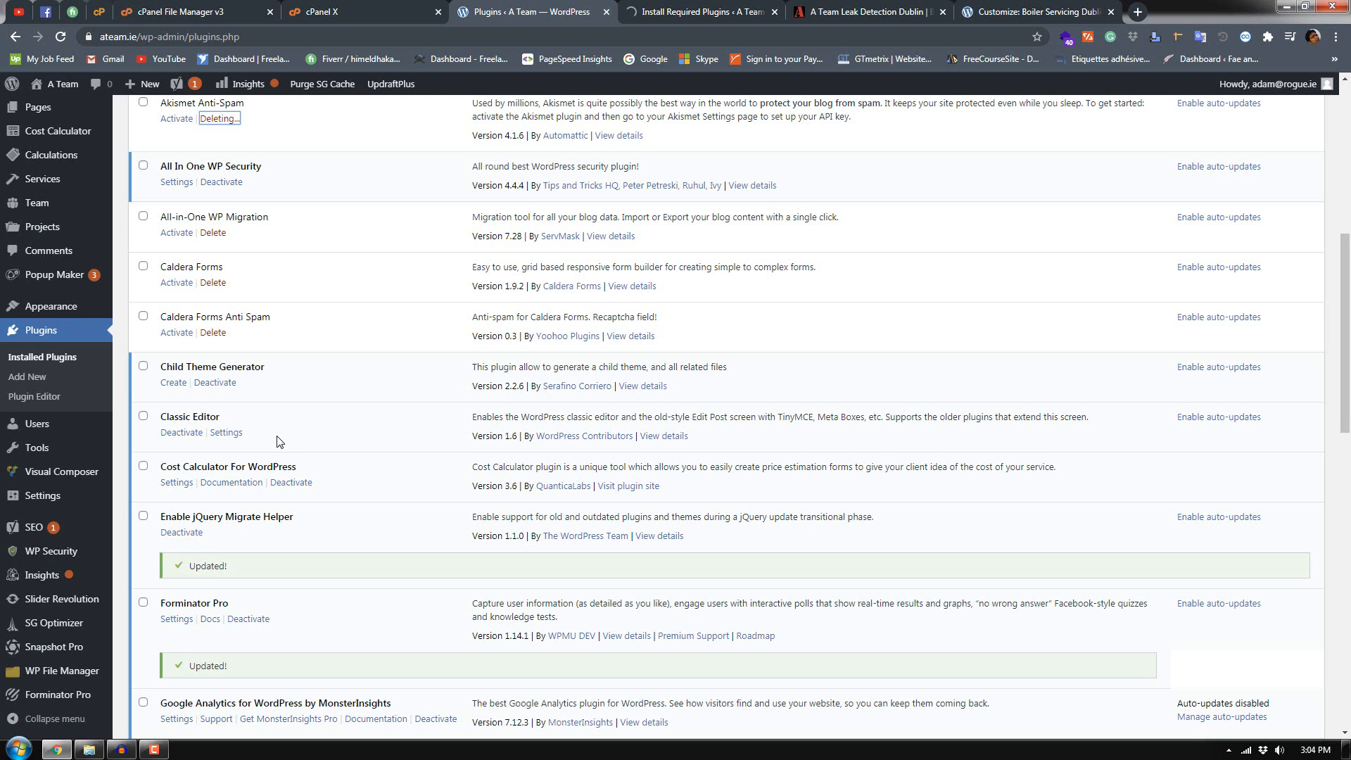
scroll(277, 437, up, 2)
scroll(277, 437, down, 4)
scroll(265, 436, up, 3)
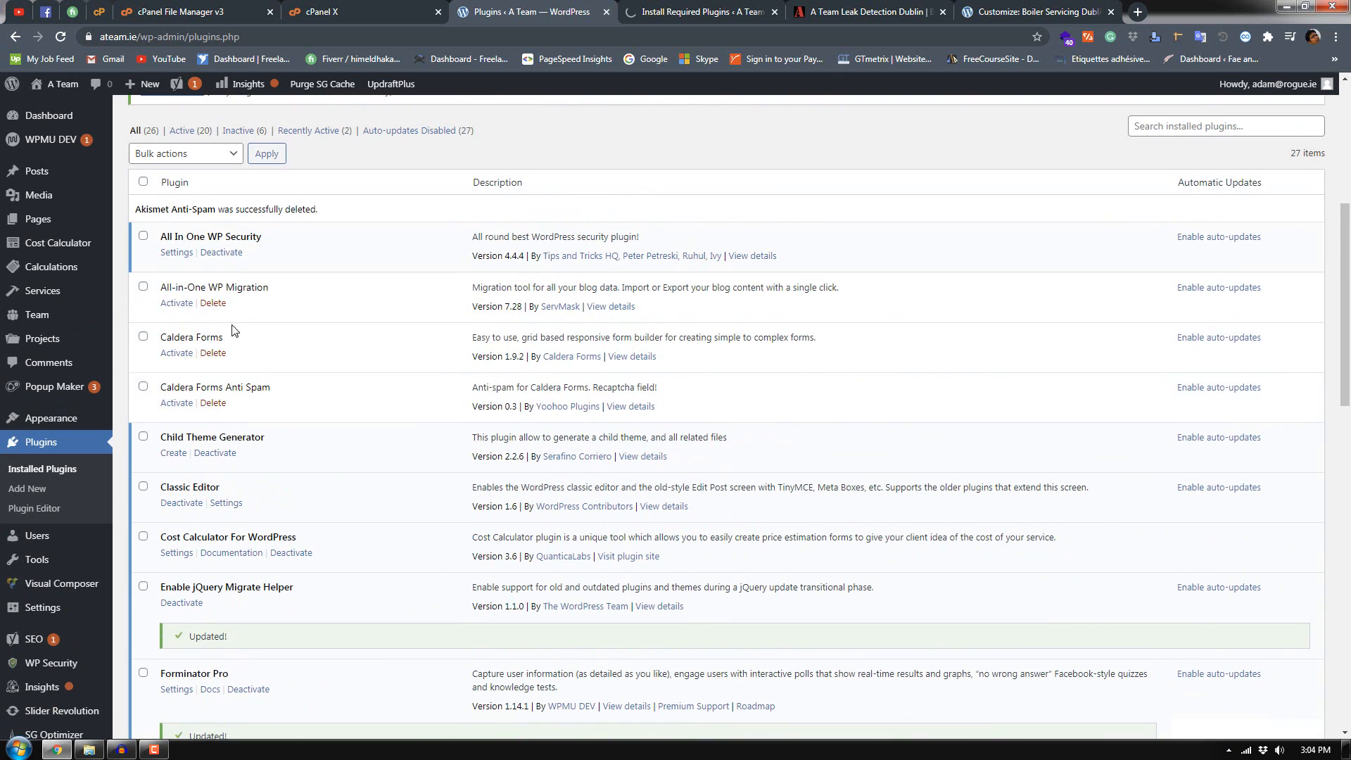
click(213, 302)
click(739, 131)
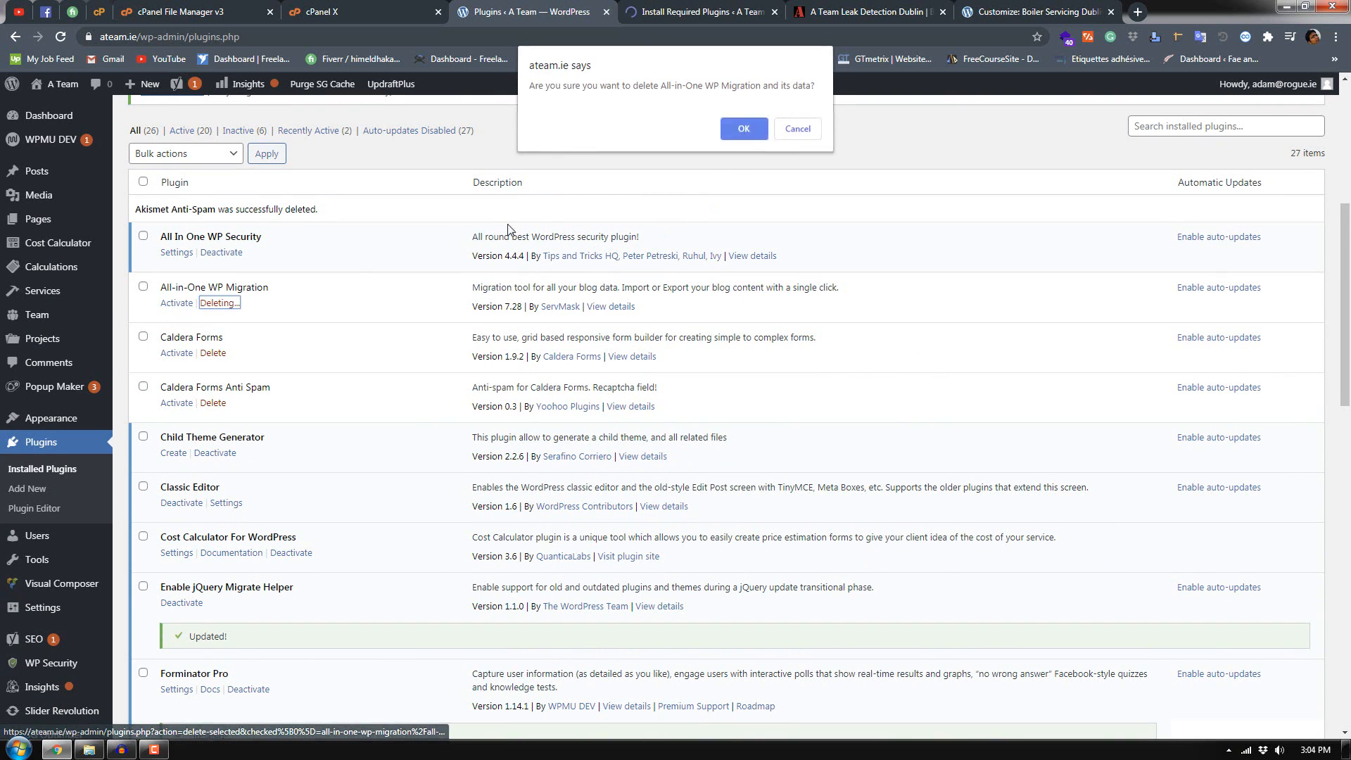
click(212, 352)
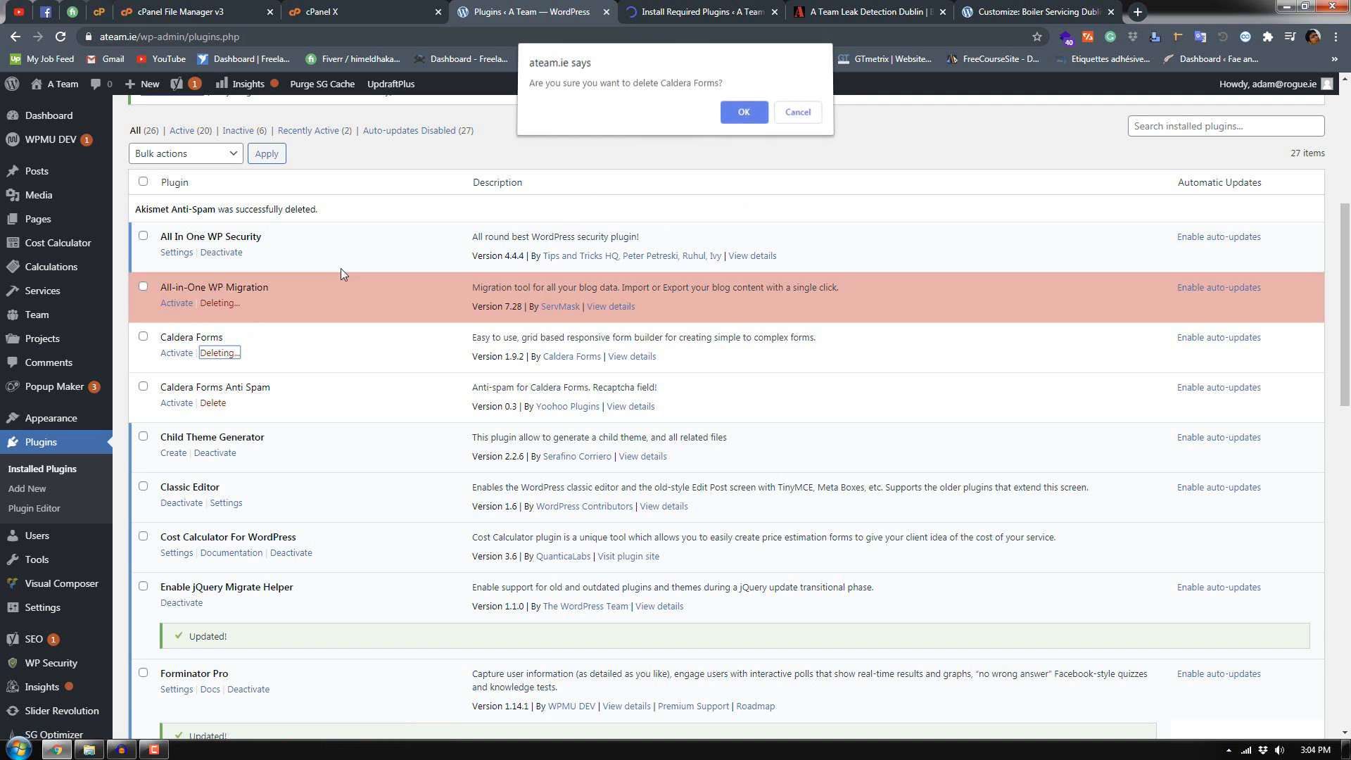
key(Return)
click(212, 402)
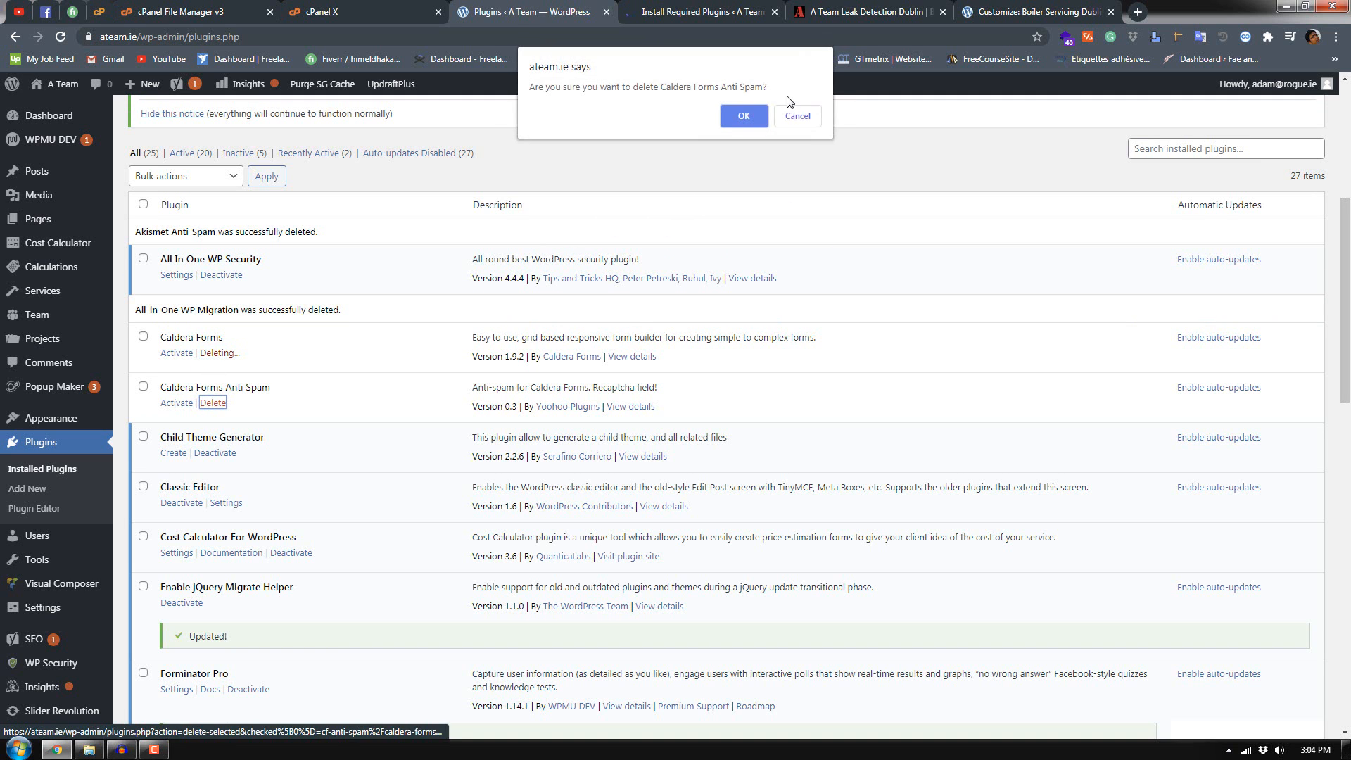
key(Return)
Step: Delete the inactive Snapshot Pro version 3.3.0 plugin along with its data
scroll(141, 507, down, 15)
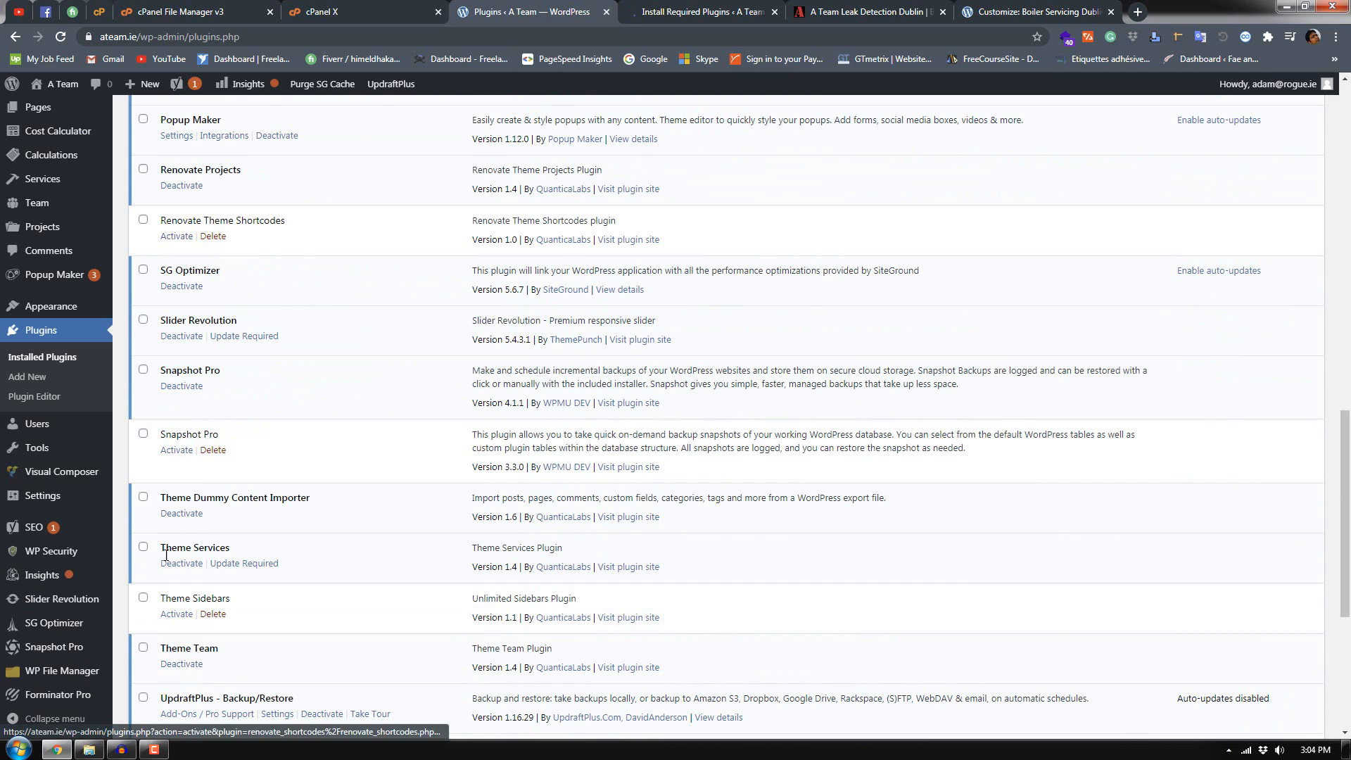
click(210, 450)
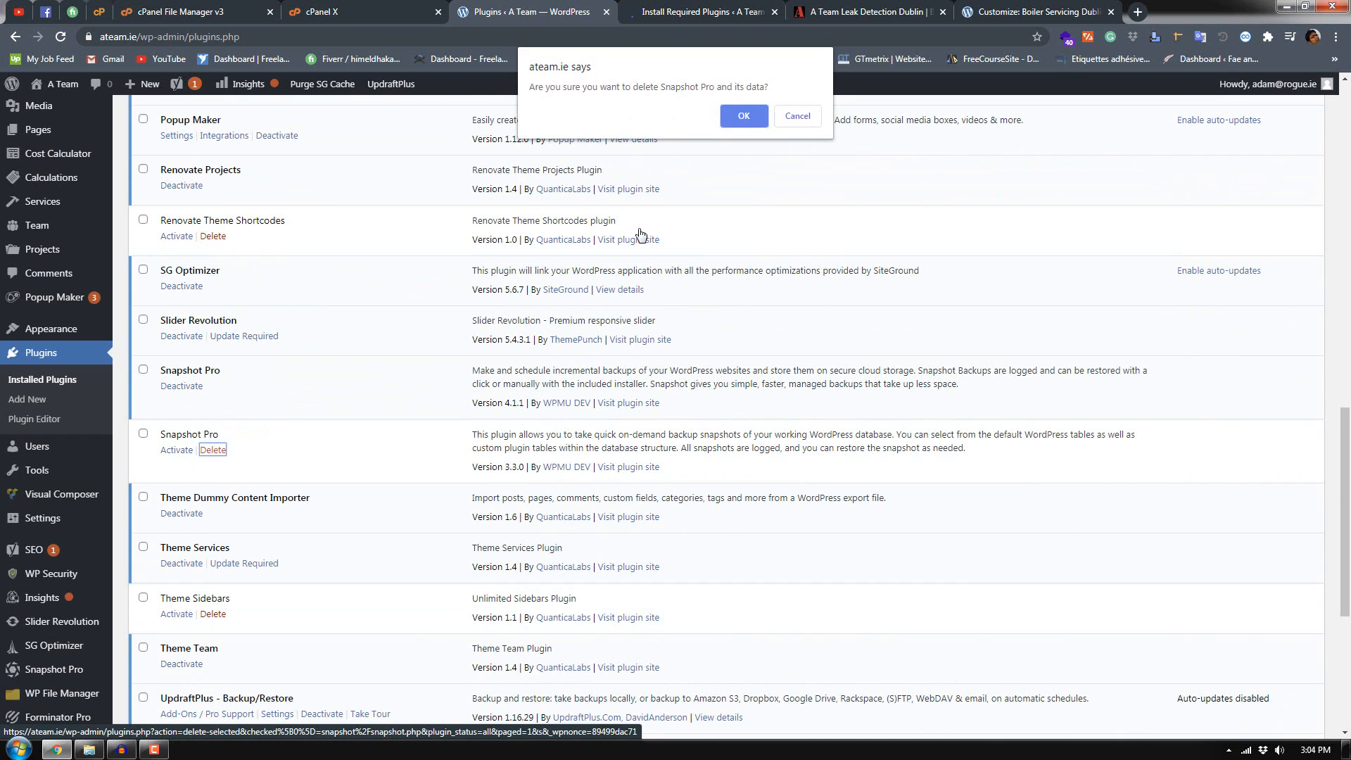
key(Return)
Step: Try to delete the Renovate Theme Shortcodes and Theme Sidebars plugins
click(212, 236)
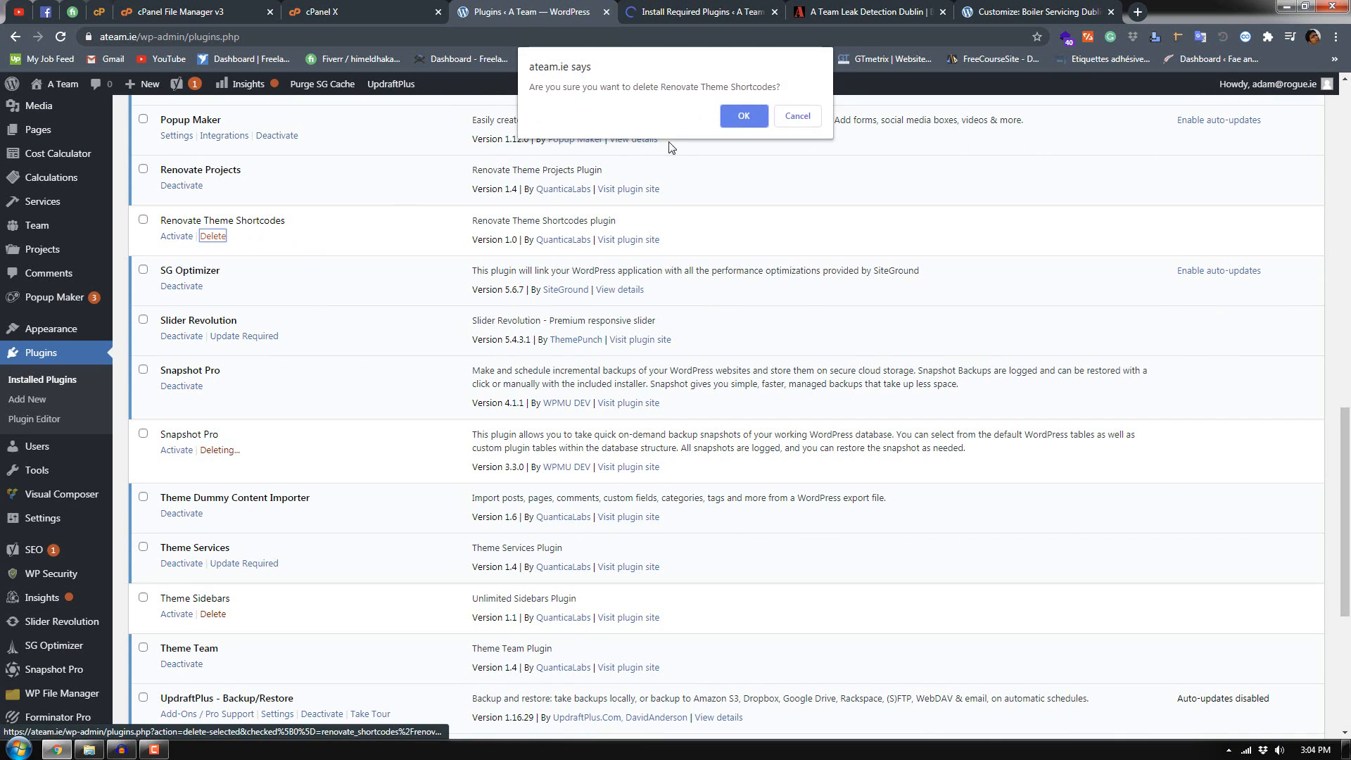
key(Return)
scroll(207, 348, down, 4)
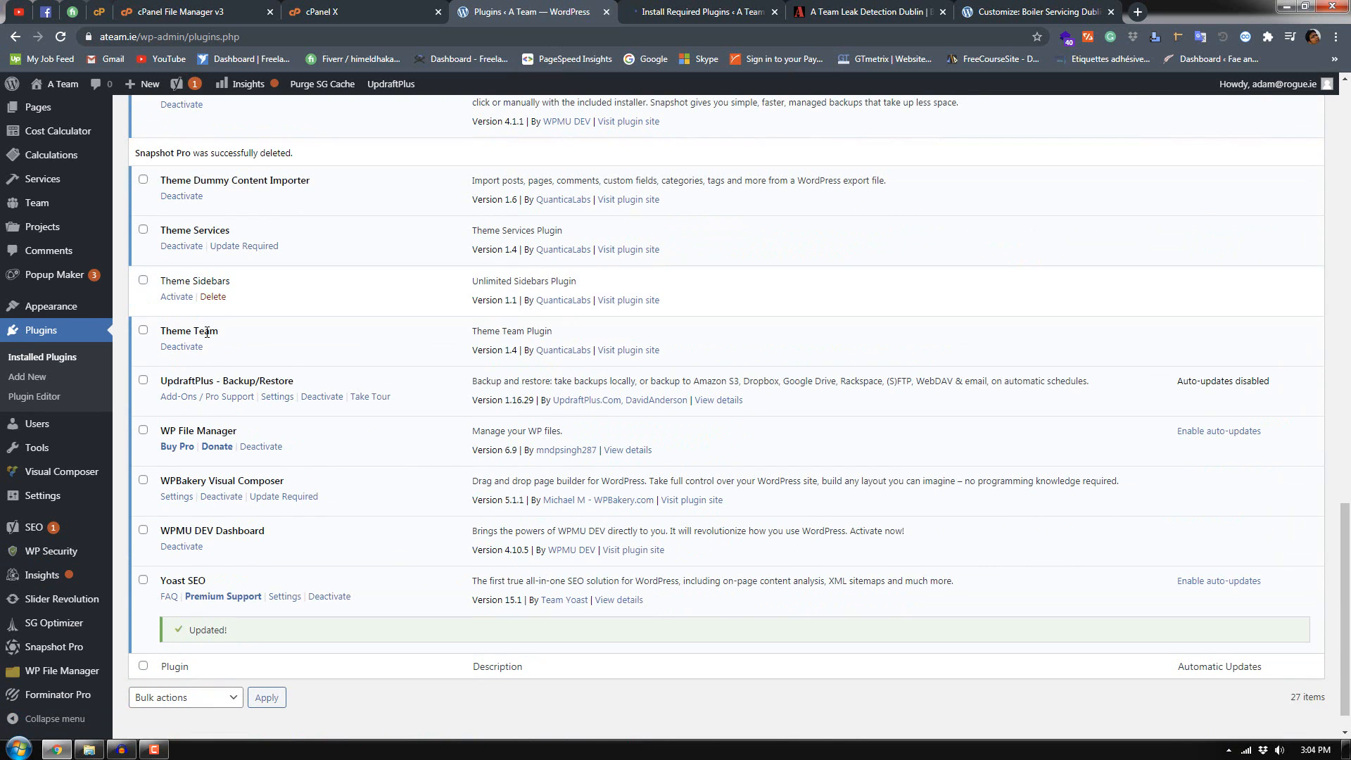
click(213, 298)
click(744, 117)
scroll(359, 324, up, 6)
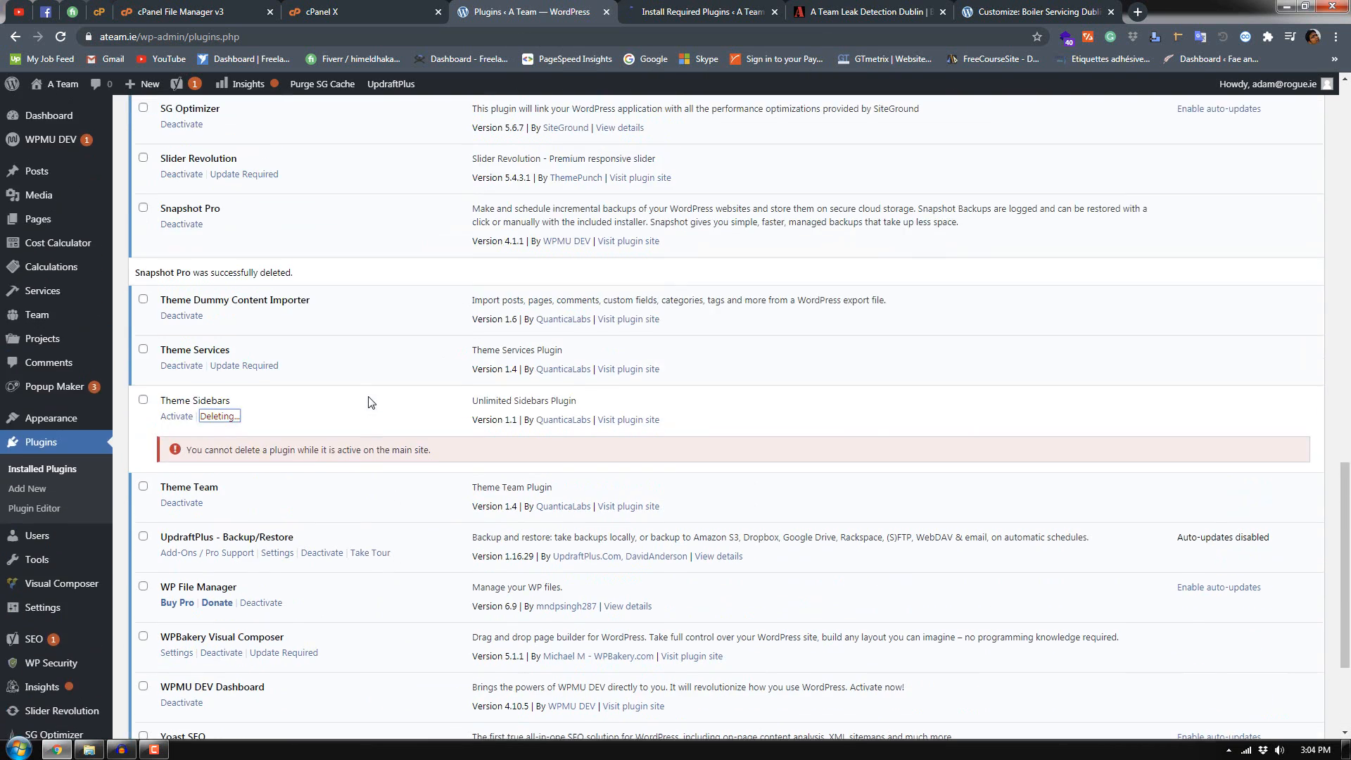
scroll(199, 359, up, 1)
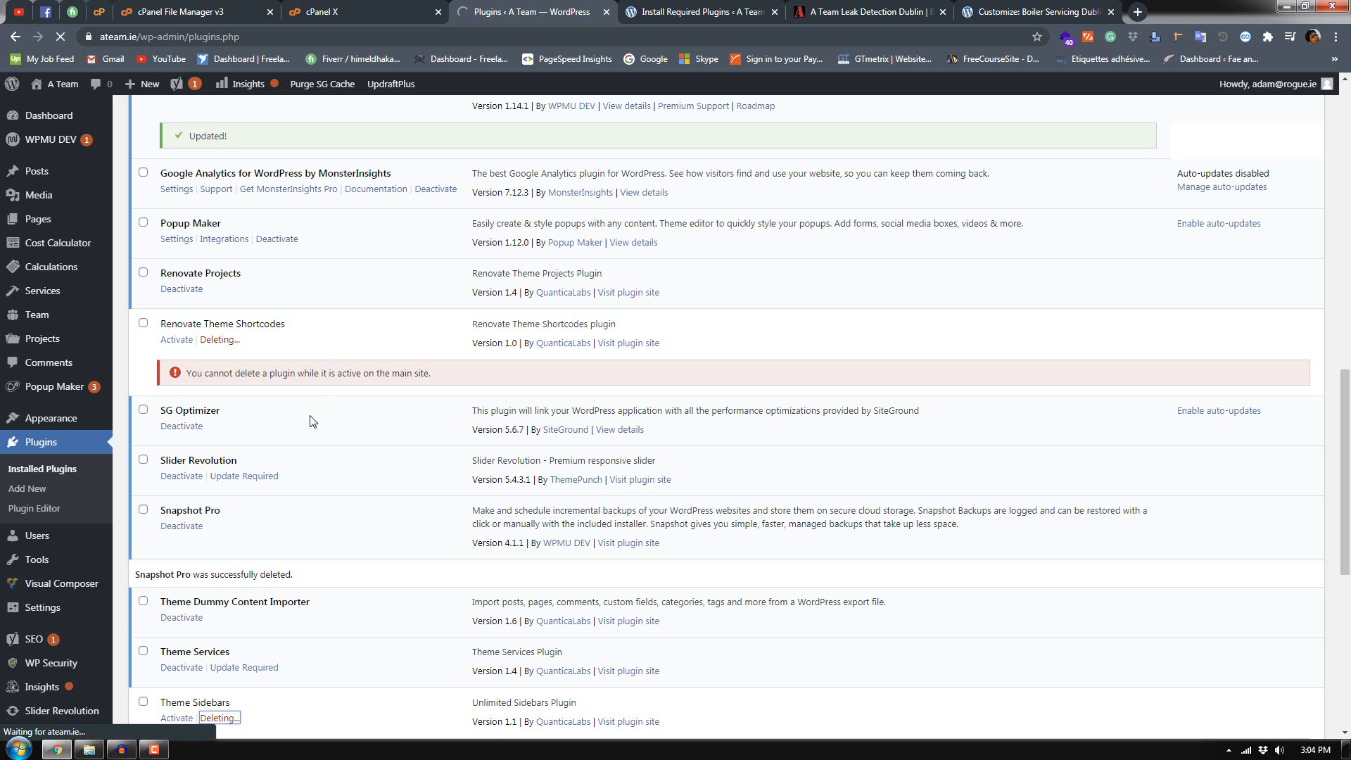
Step: Check the Theme Services update and return to the required plugins installer list
click(623, 9)
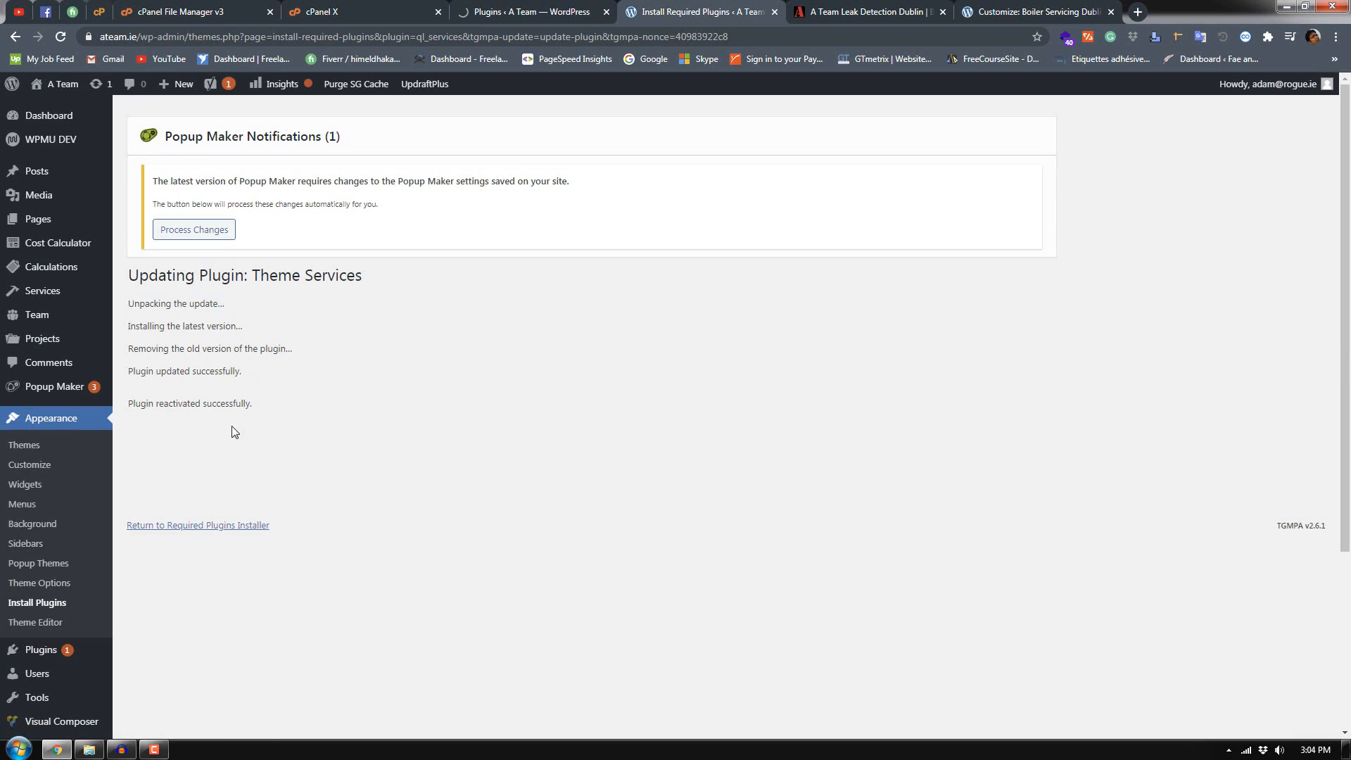
click(202, 525)
click(589, 8)
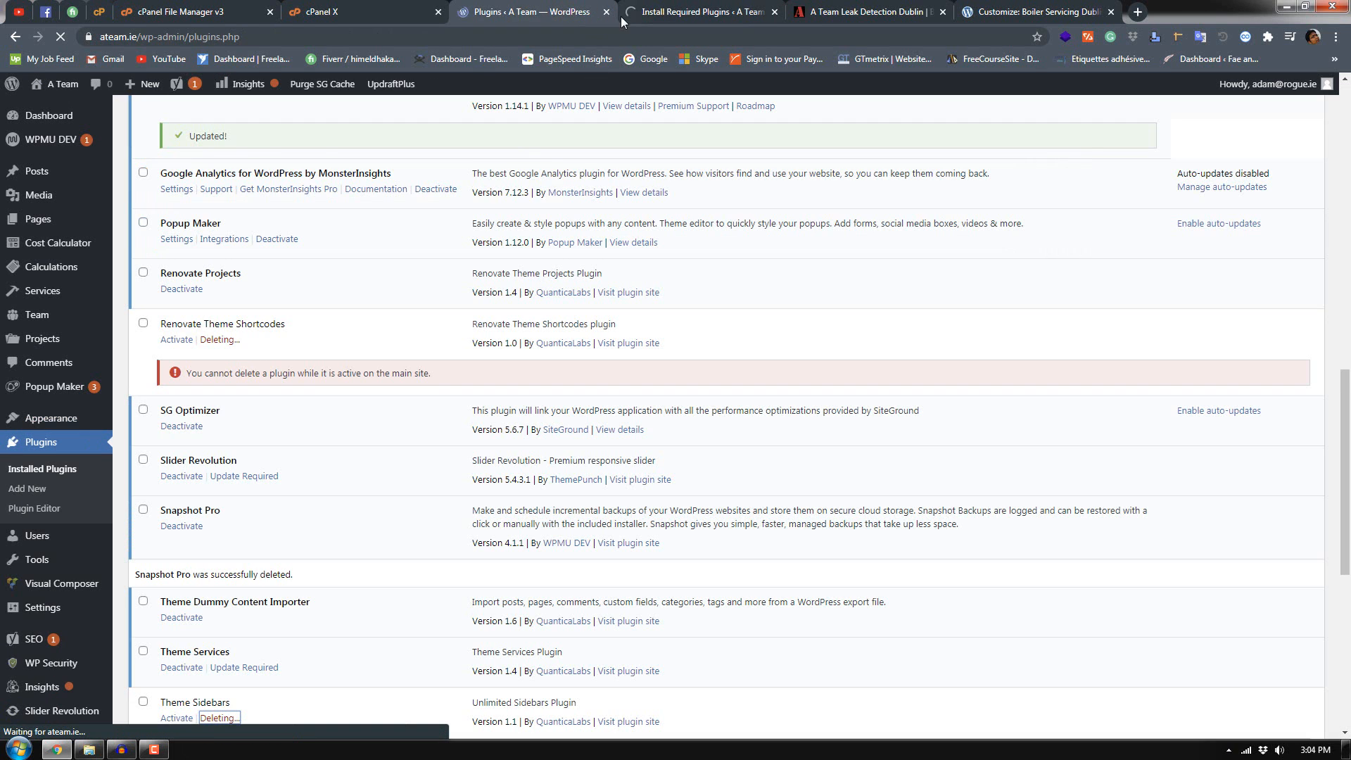
click(620, 15)
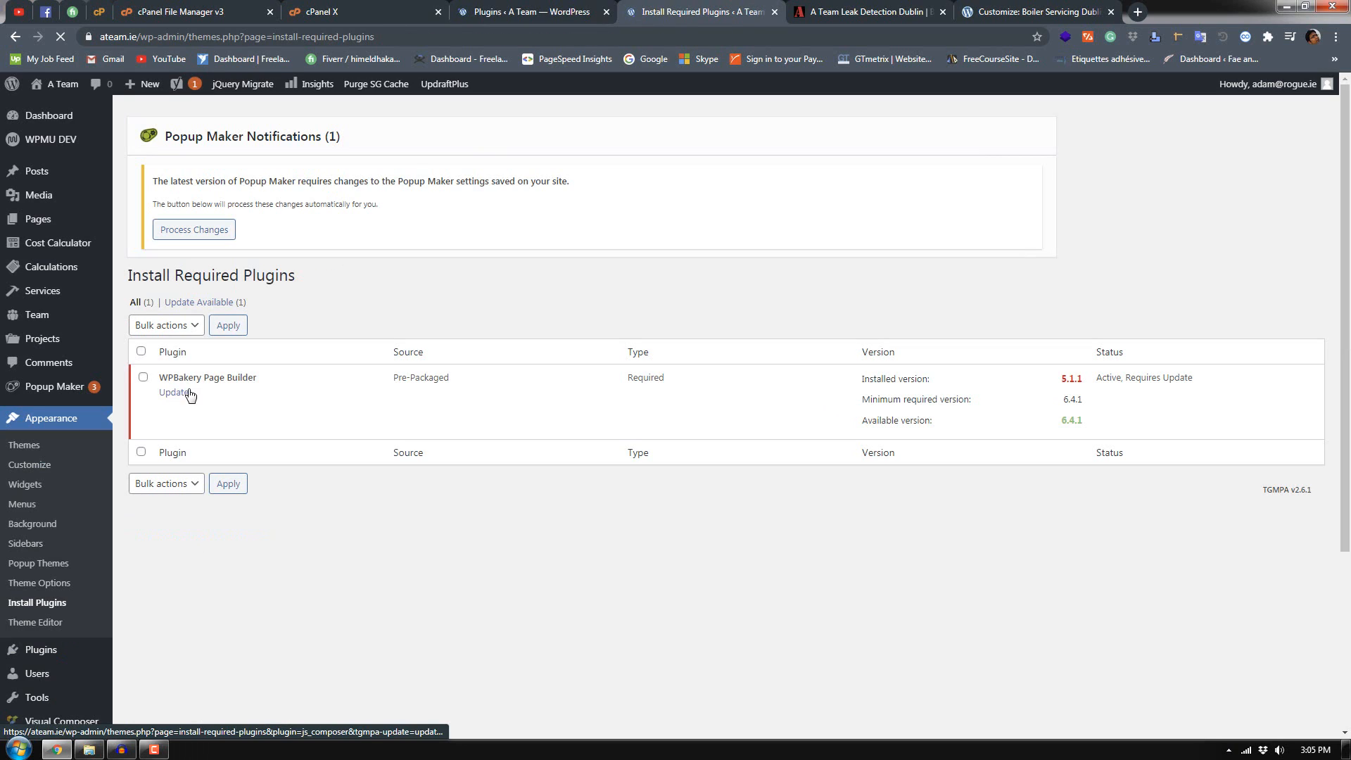
Step: Review the reloaded installed plugins list and try to update the required WPBakery Page Builder plugin from the theme's notice
click(551, 10)
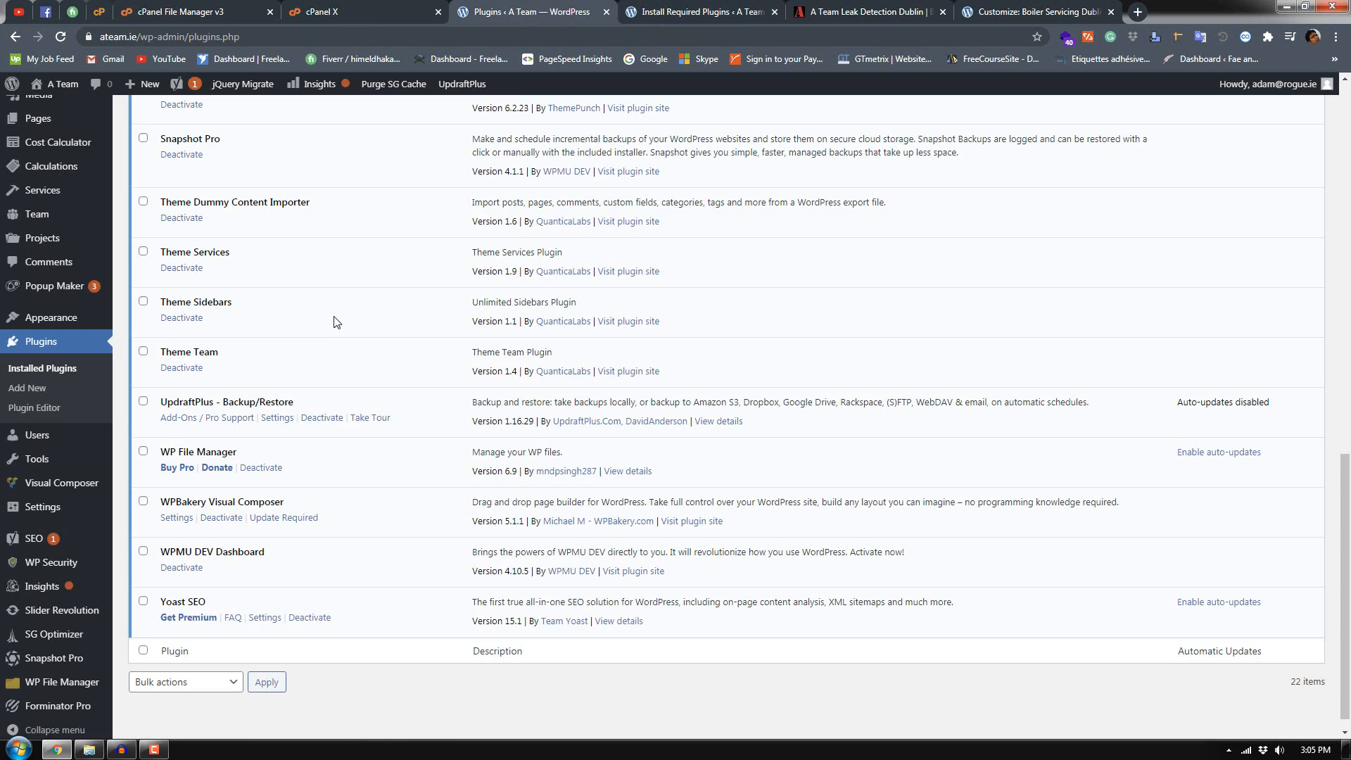
scroll(334, 322, up, 12)
scroll(336, 372, down, 5)
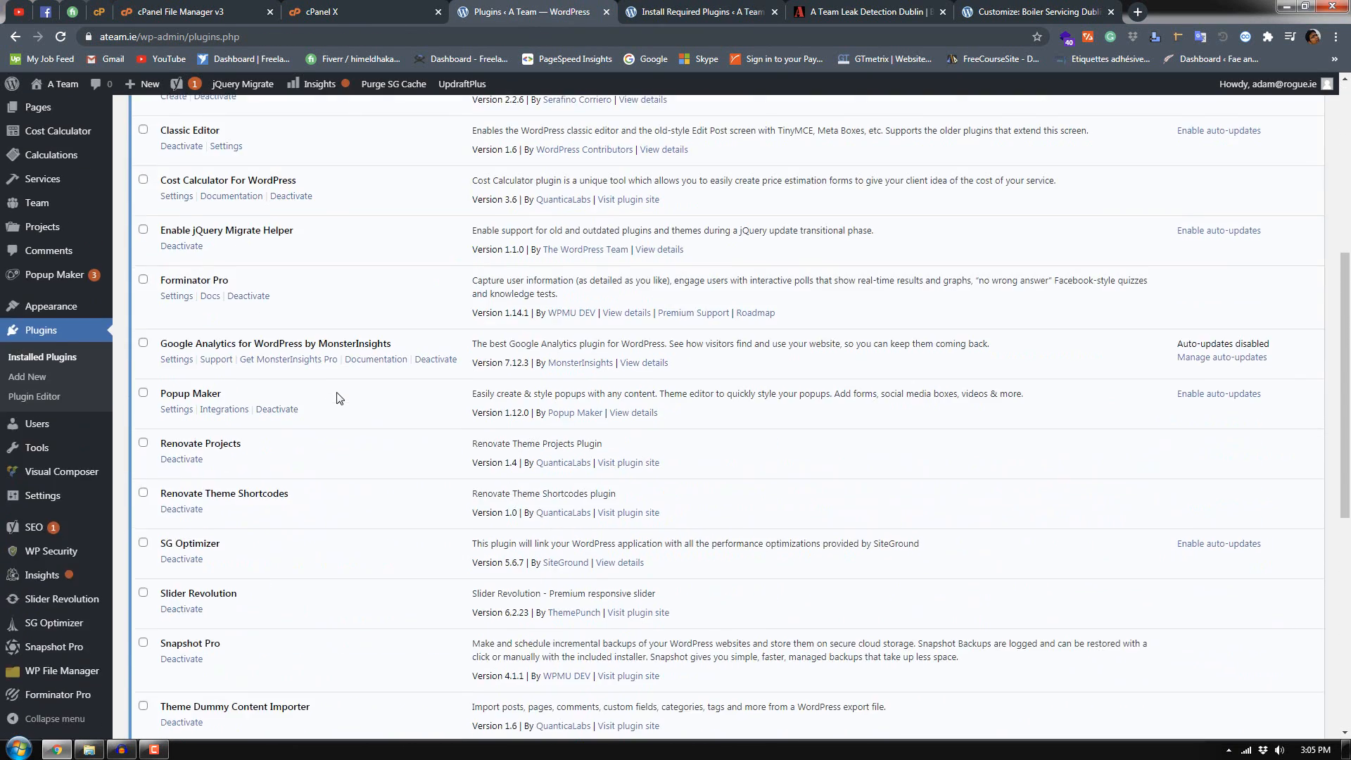
scroll(336, 398, up, 6)
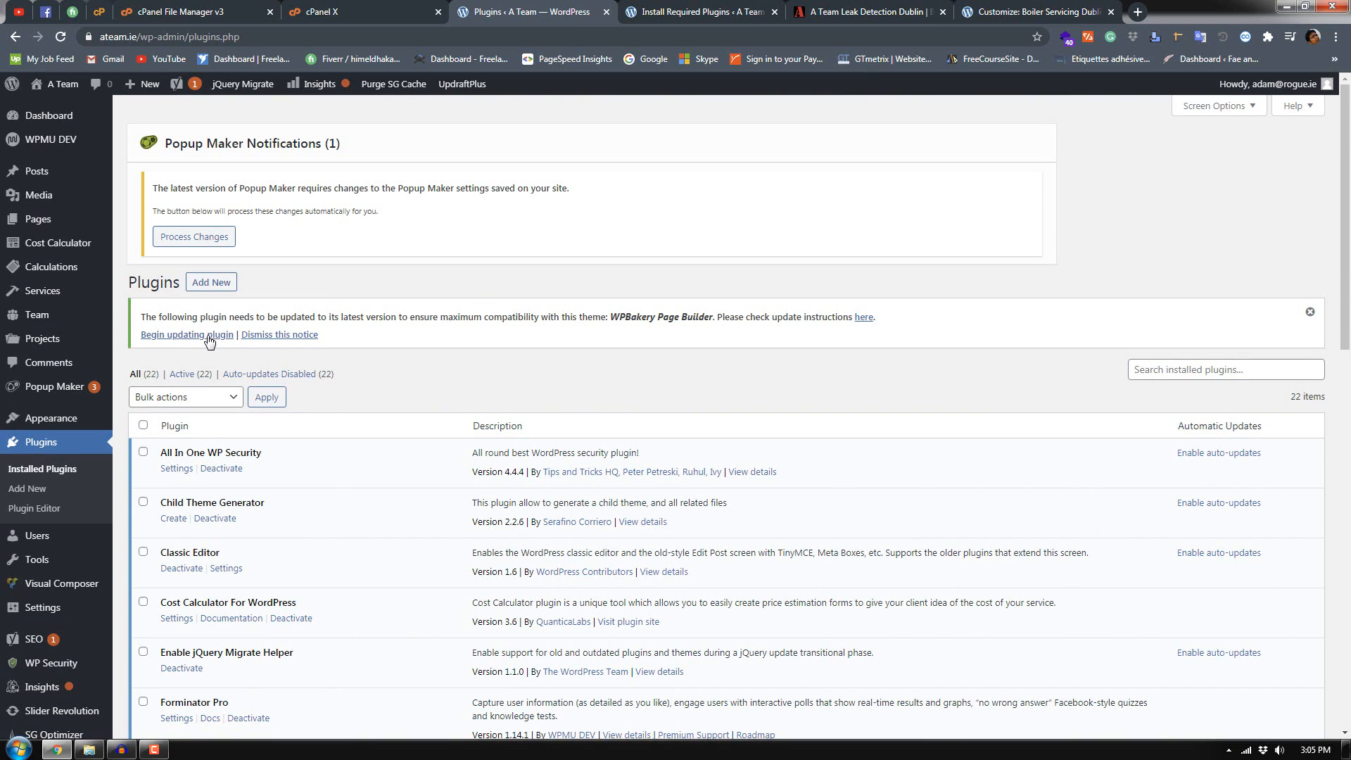
click(209, 336)
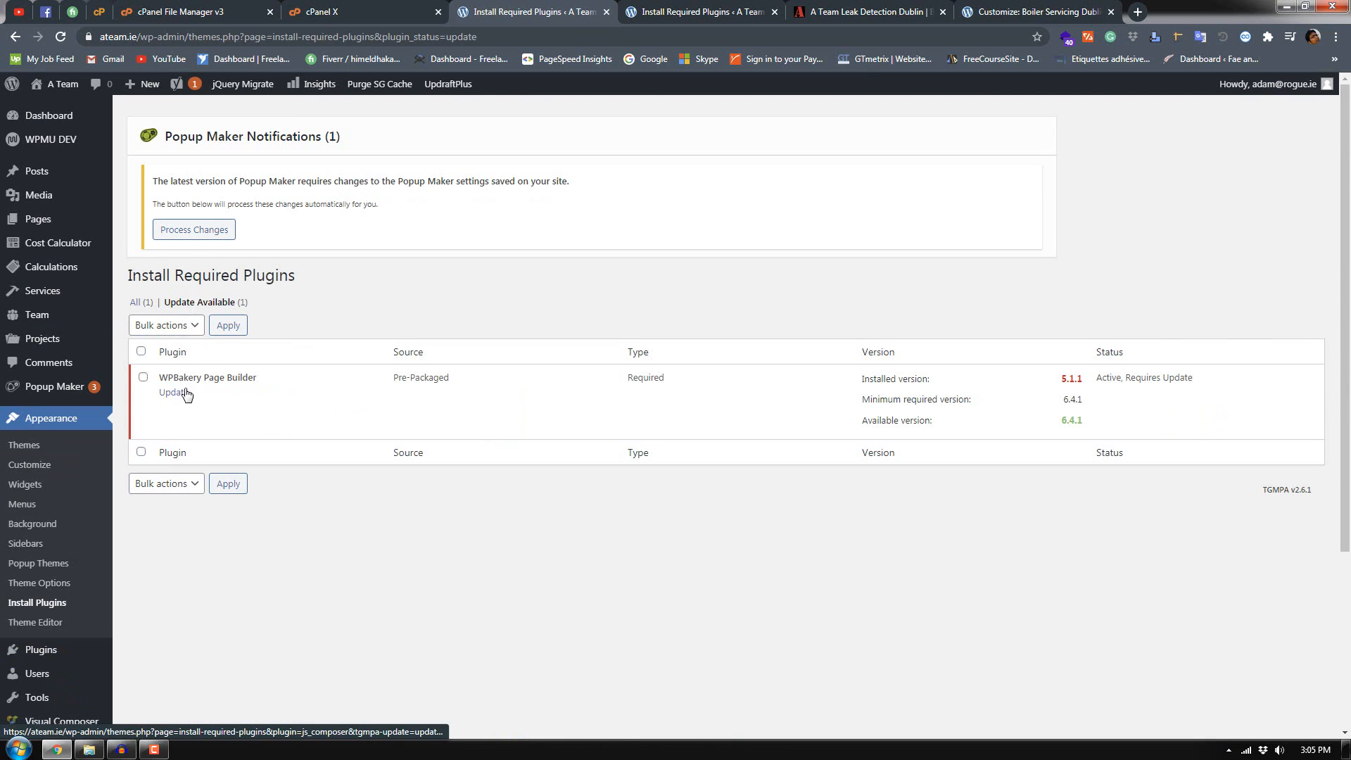
click(185, 393)
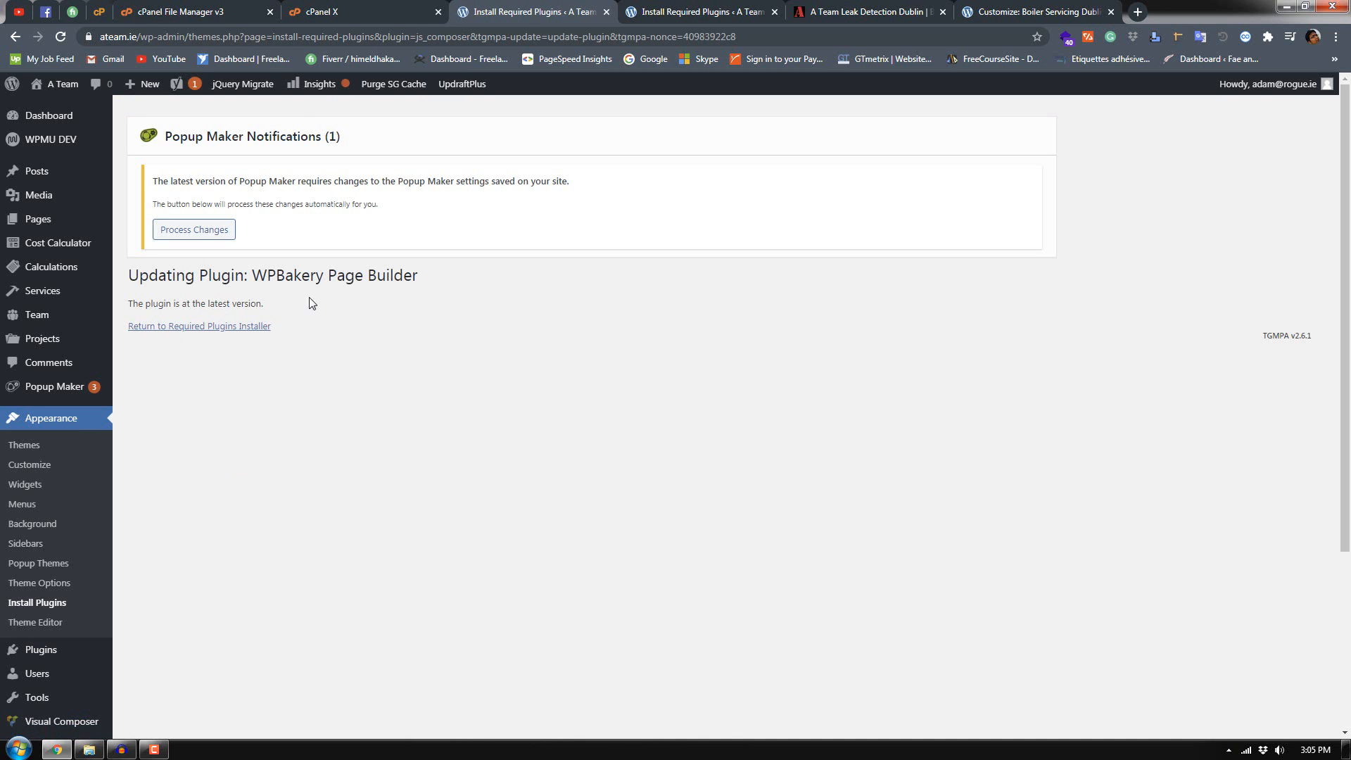
Step: Open the Popup Maker list of popups
click(74, 389)
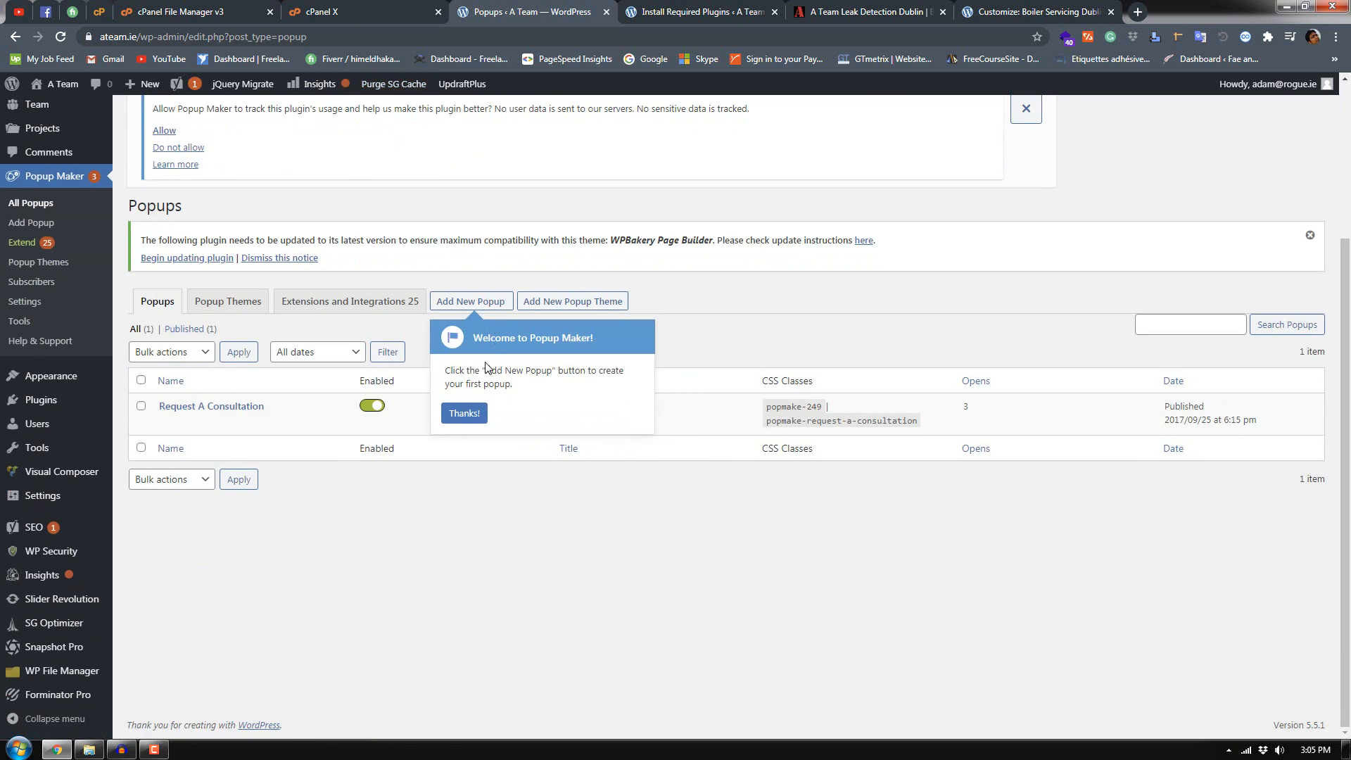
Step: Purge the SG cache and dismiss Popup Maker's welcome tip, translation notice and usage-tracking notice
click(465, 413)
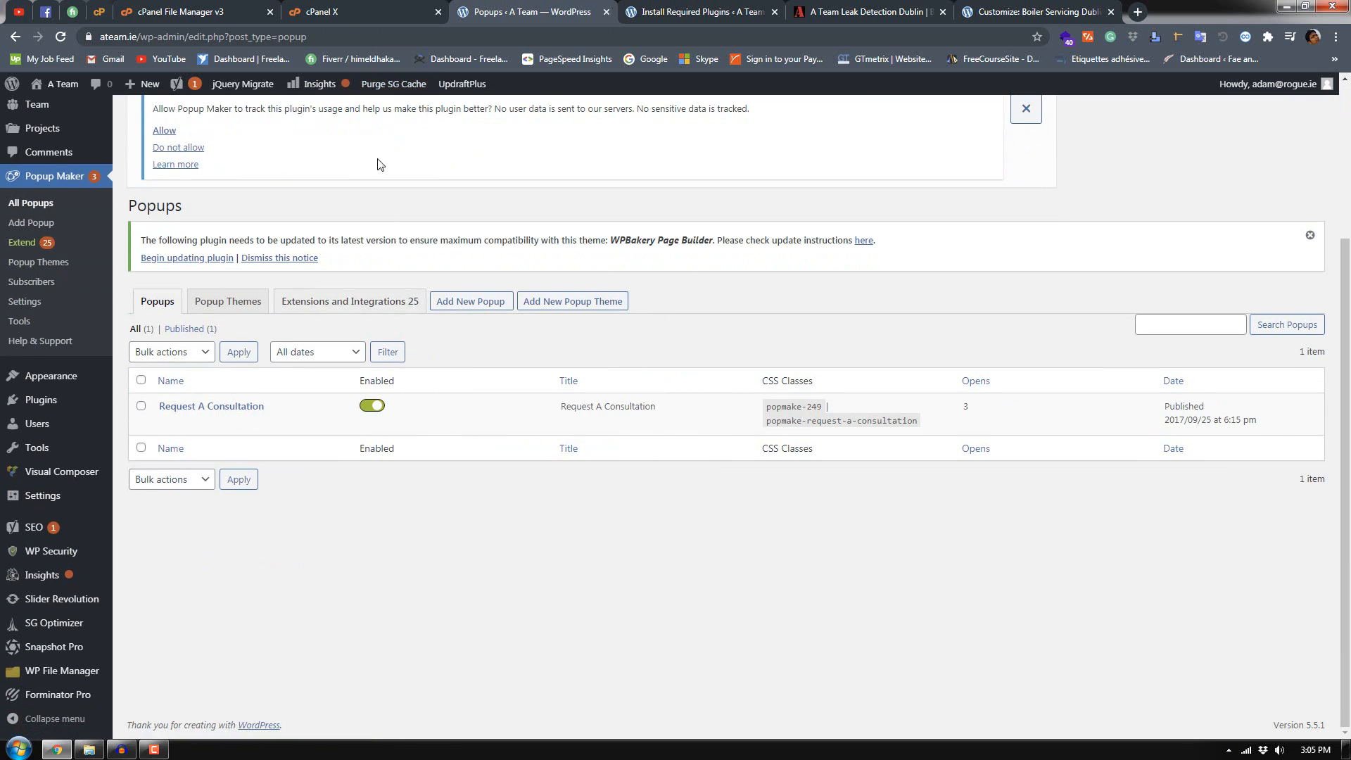
click(372, 90)
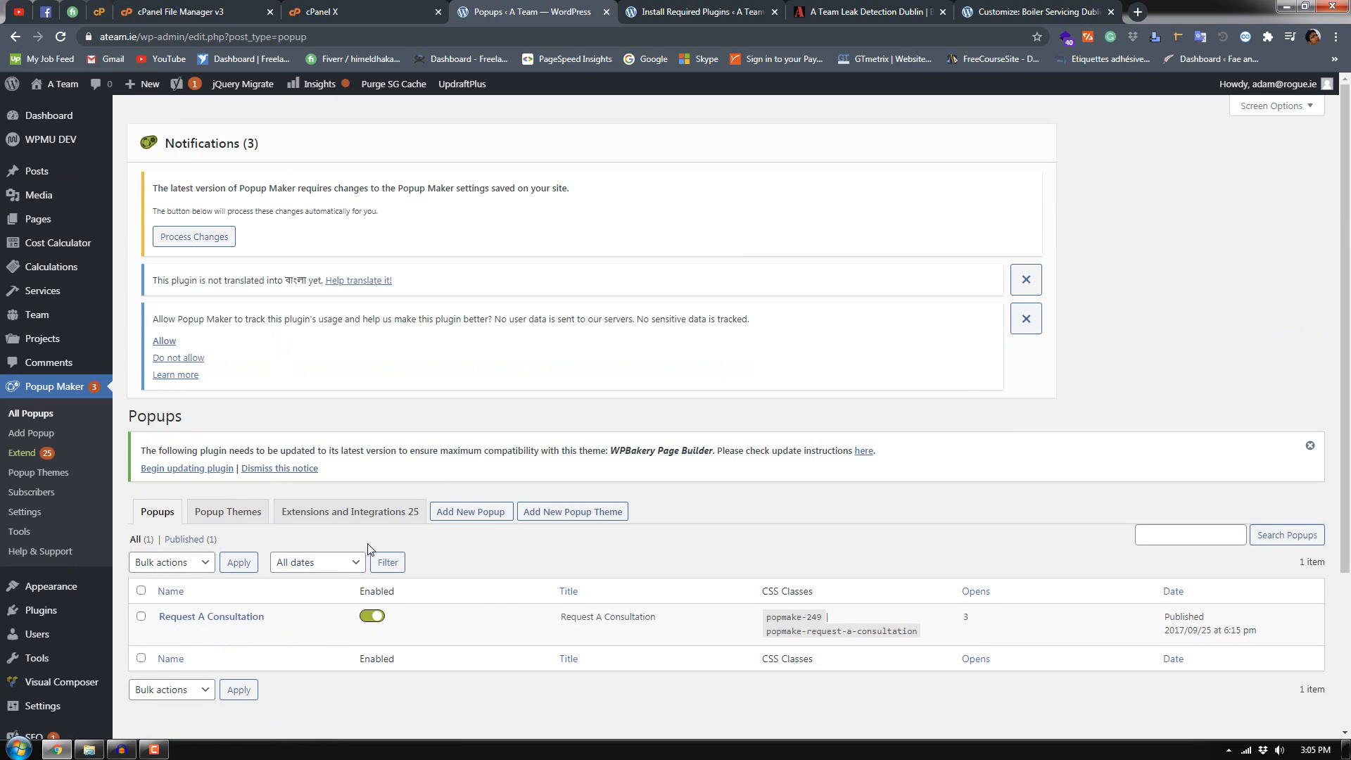
click(391, 85)
click(1035, 277)
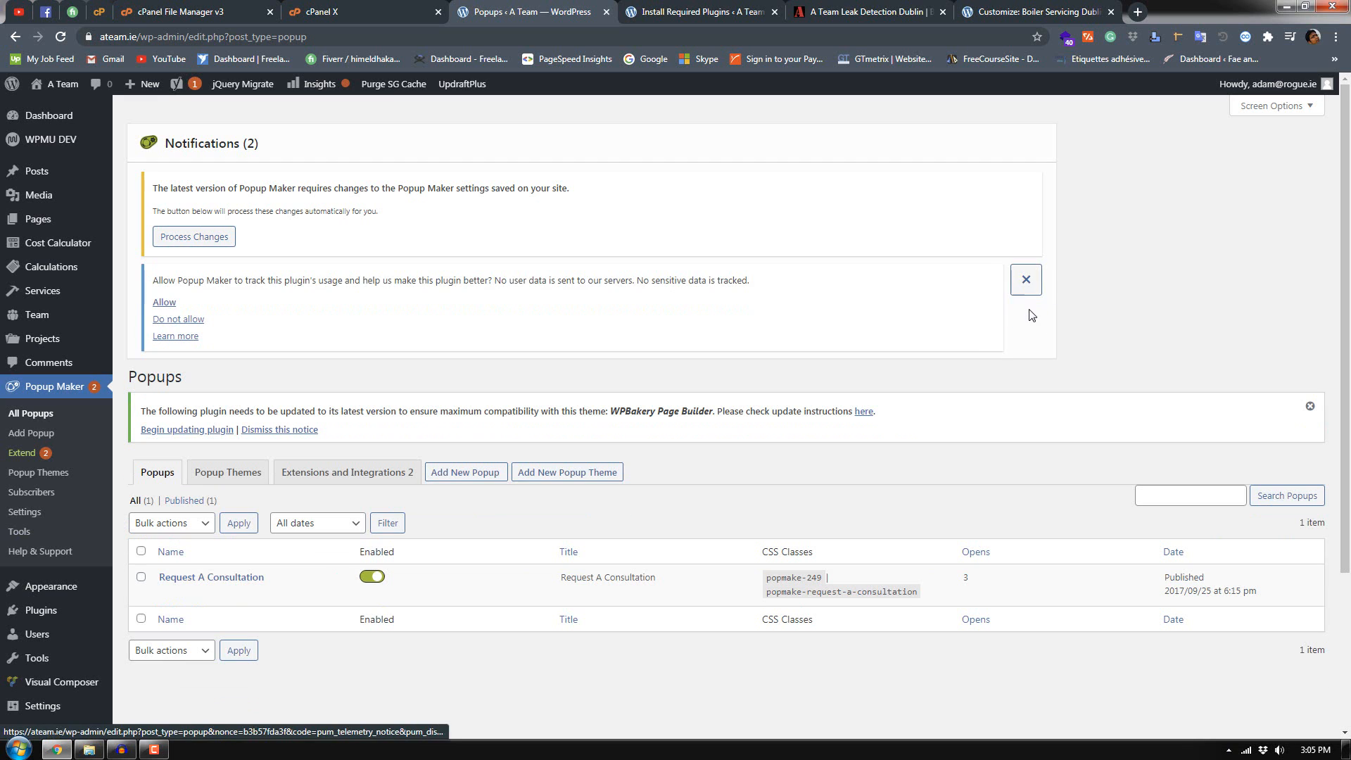
click(1028, 280)
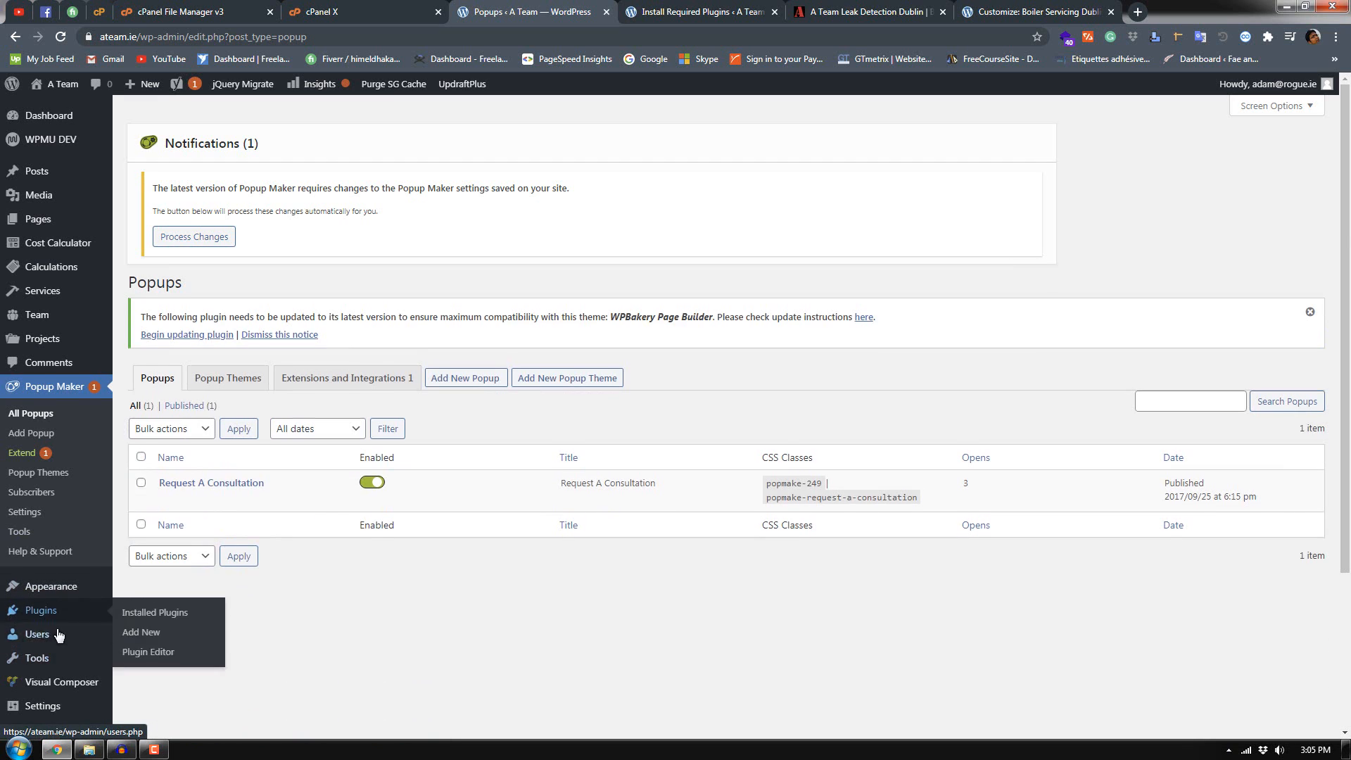
Step: Deactivate the WP File Manager plugin in the installed plugins list
scroll(49, 633, down, 3)
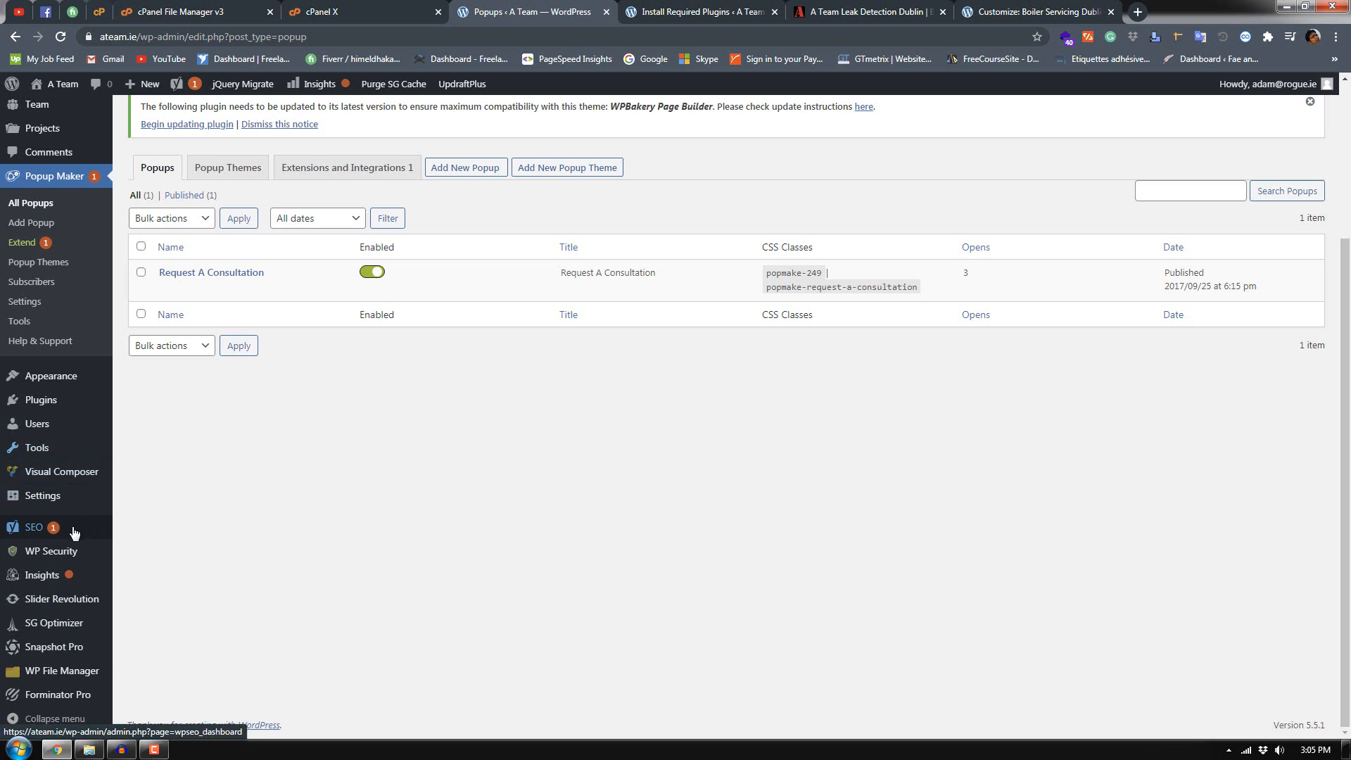
click(87, 406)
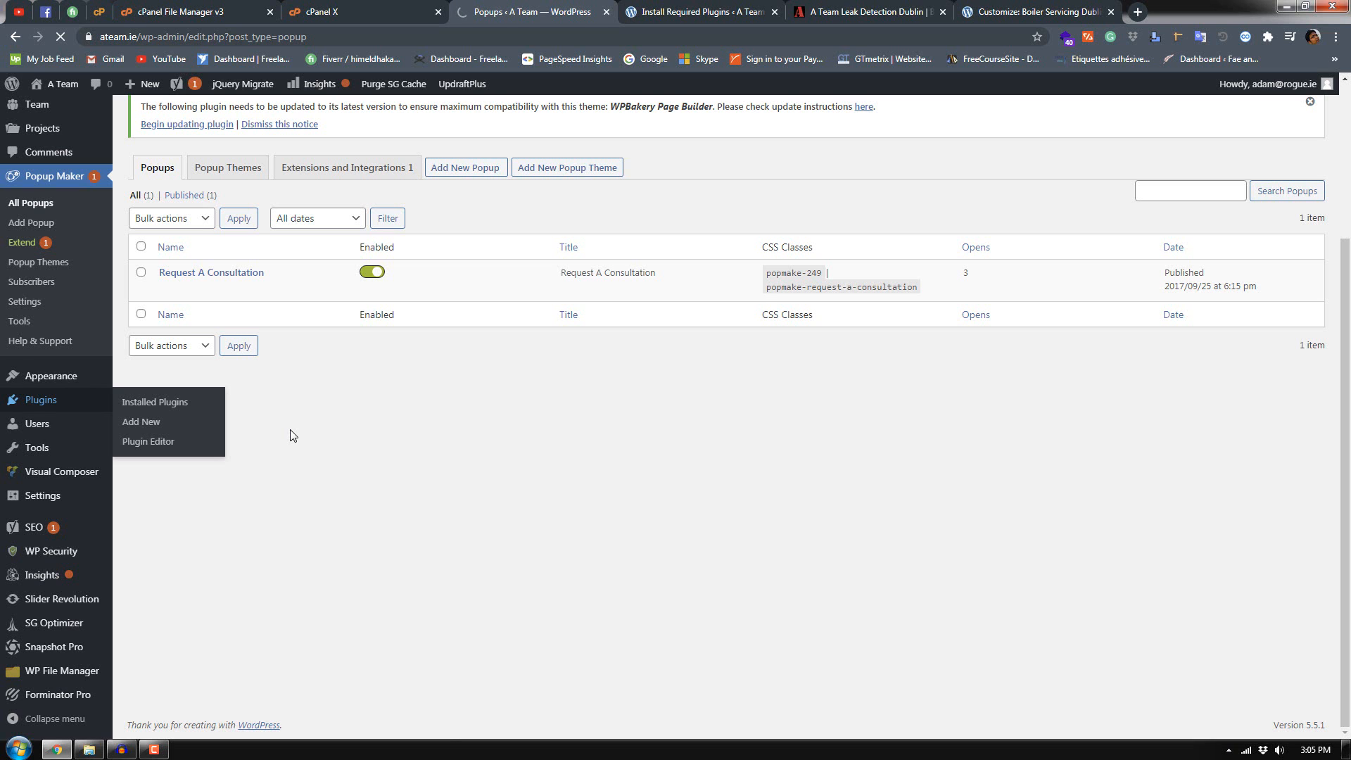
scroll(290, 440, down, 12)
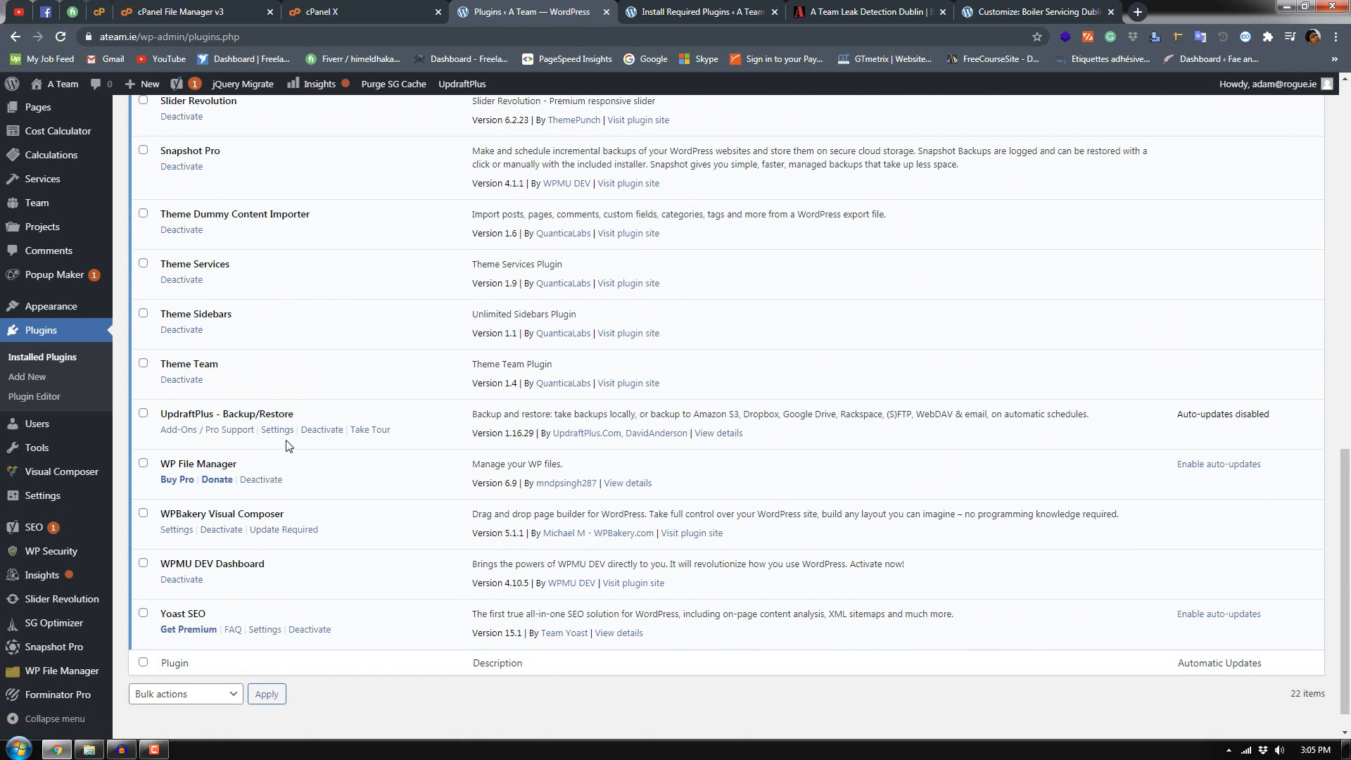
click(255, 480)
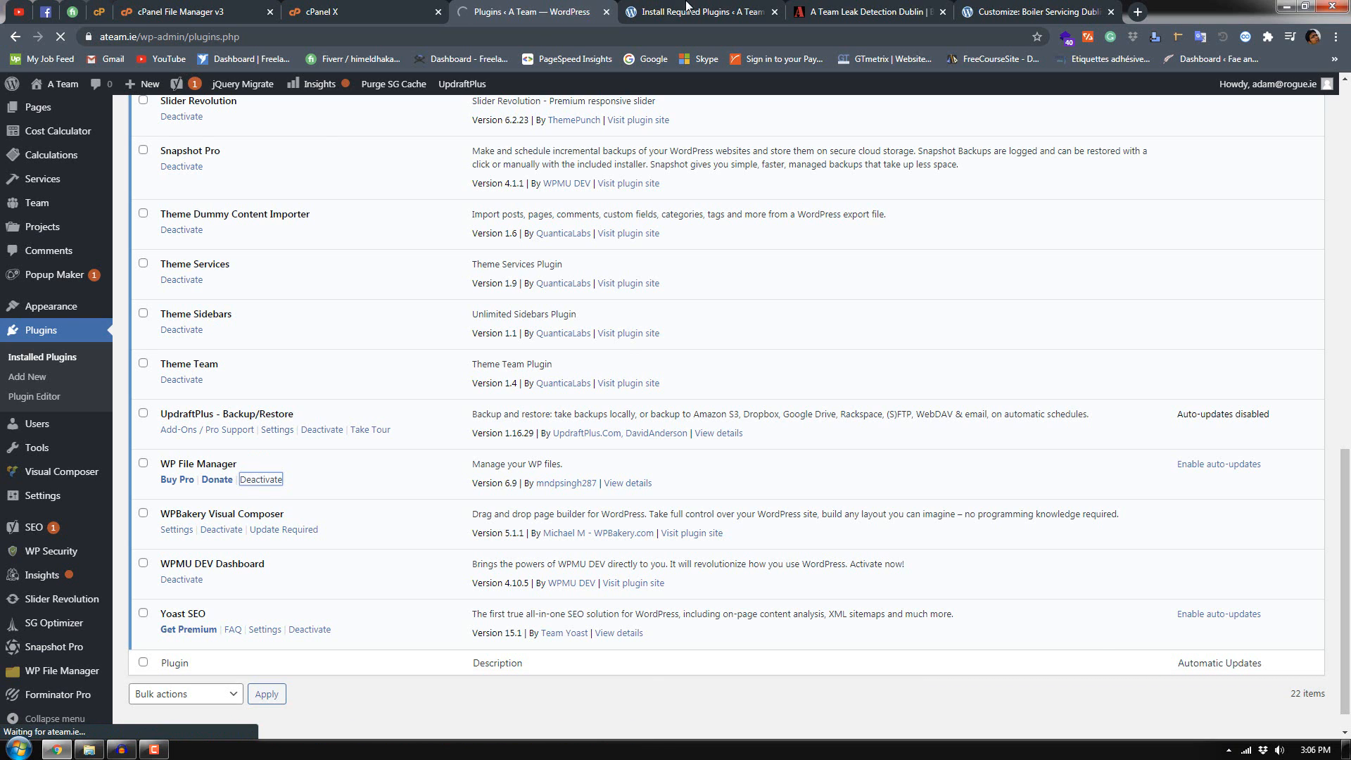
Step: Switch to the live A Team homepage and open it in the theme Customizer
key(ctrl+Tab)
click(859, 7)
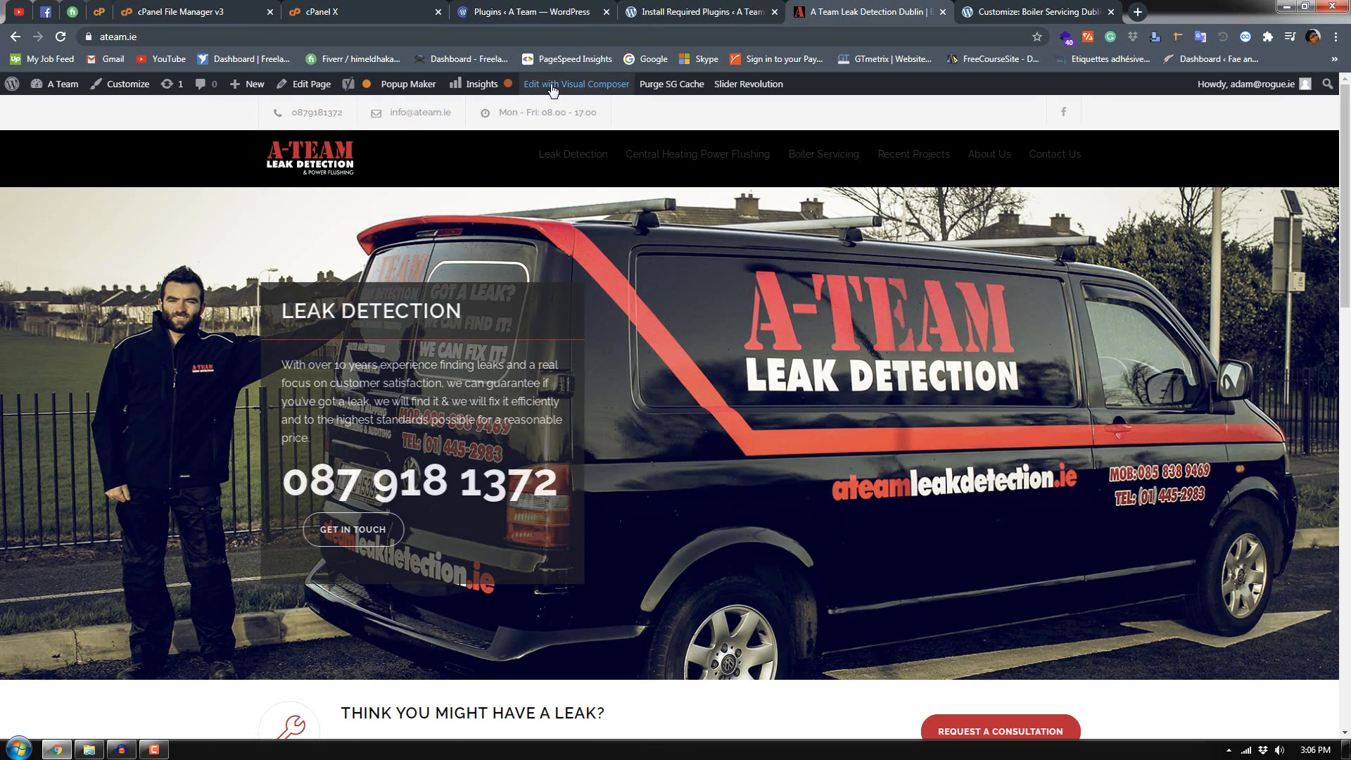
click(147, 86)
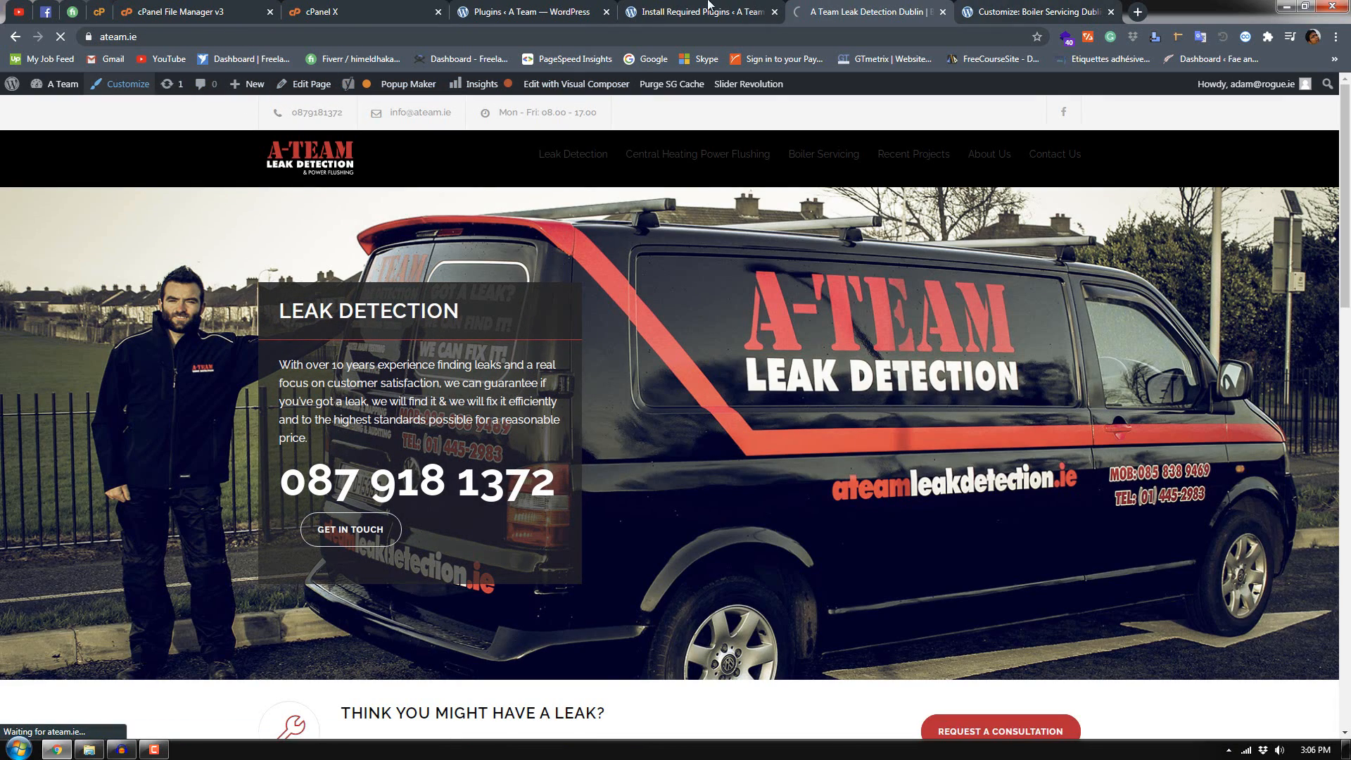
Step: Return to the installed plugins list and delete the deactivated WP File Manager plugin
click(483, 10)
scroll(412, 282, down, 13)
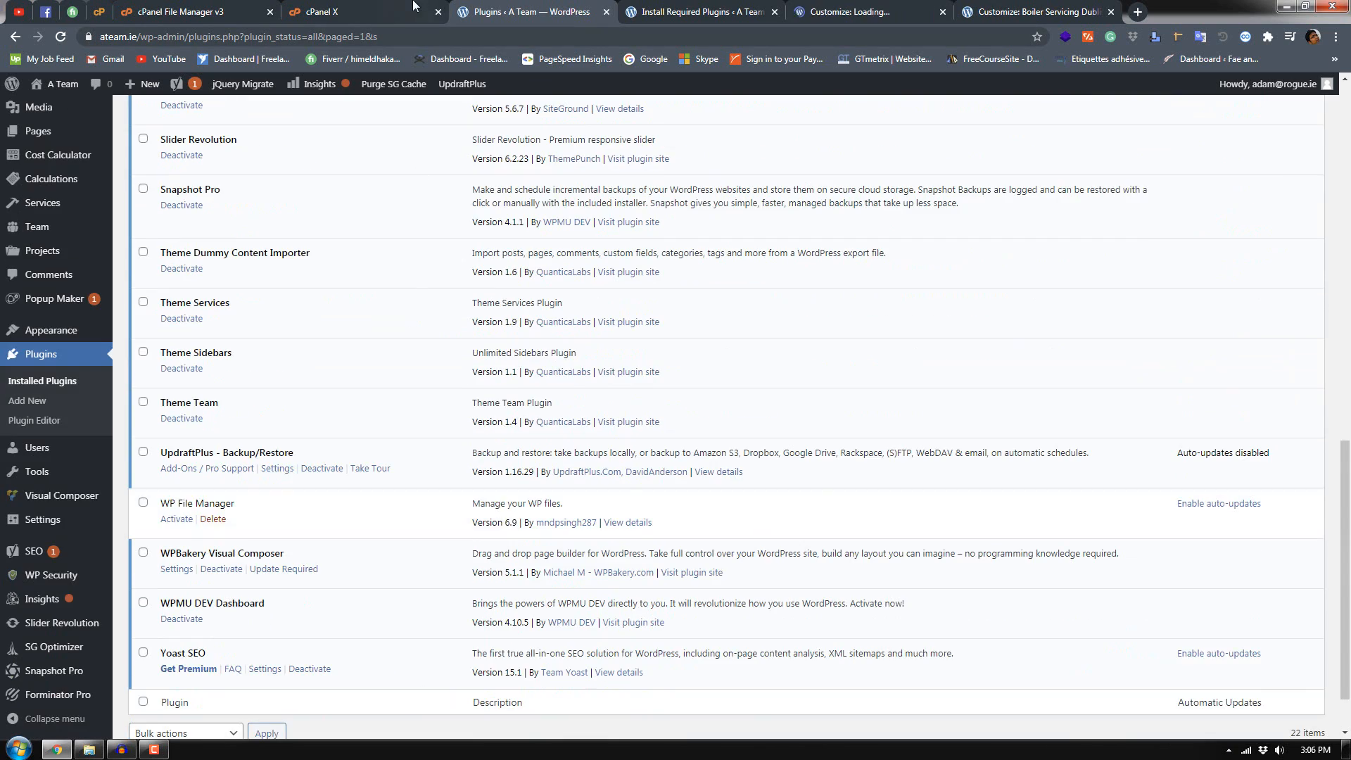
click(413, 3)
click(591, 4)
scroll(394, 392, down, 1)
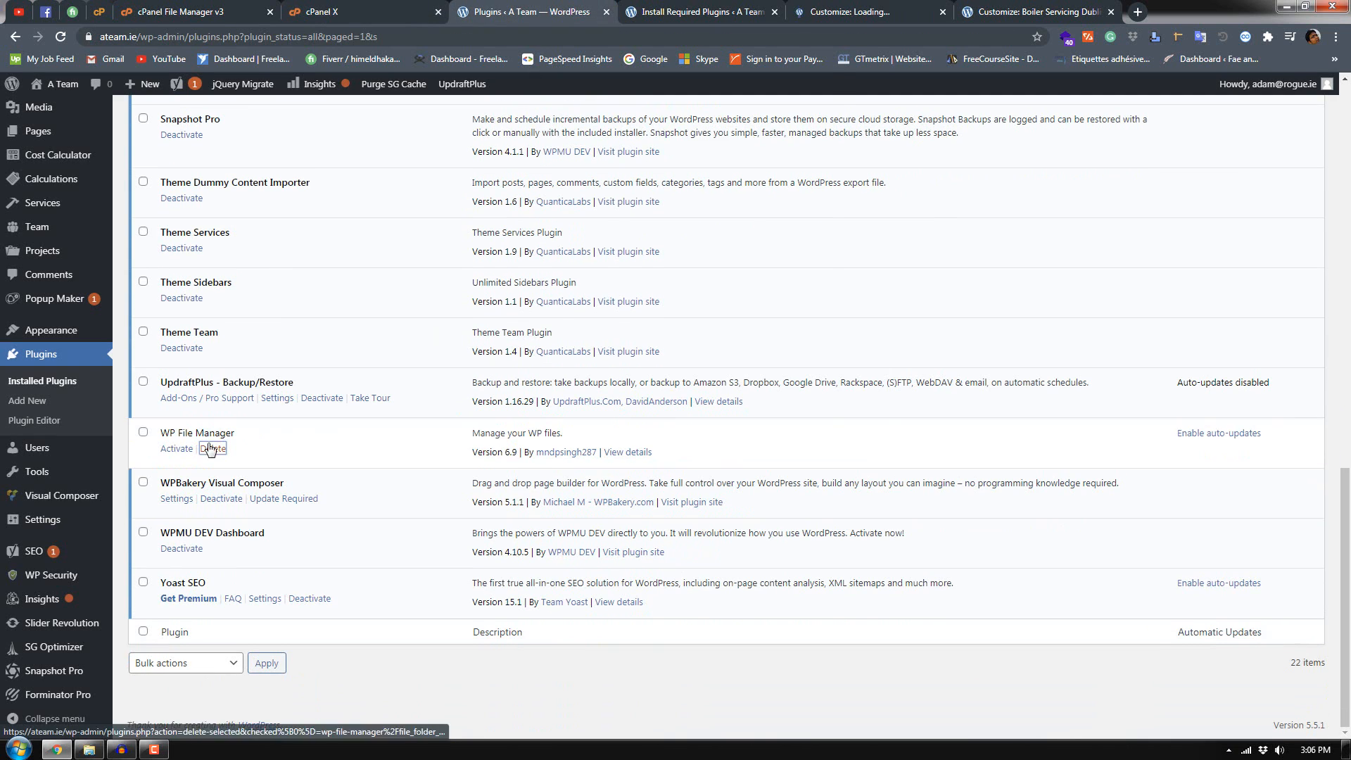
click(213, 448)
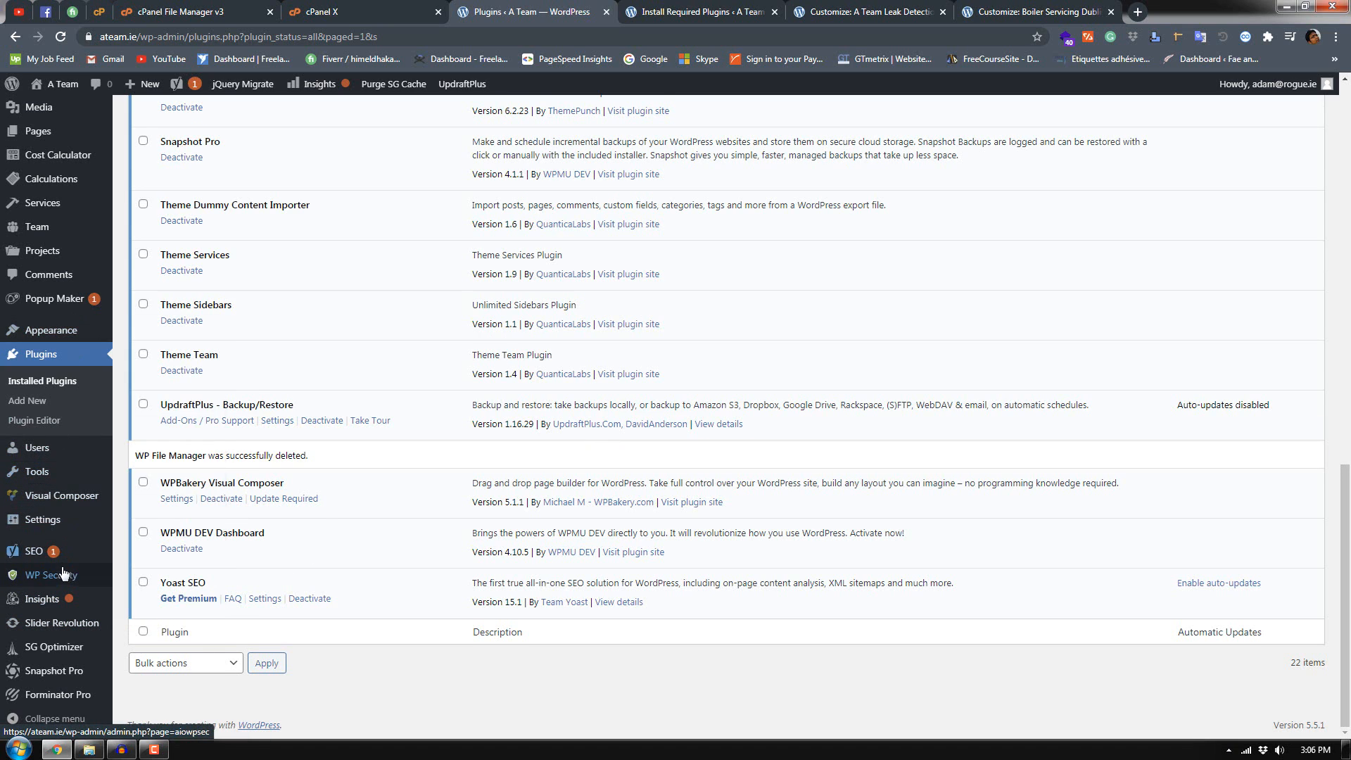
Step: Deactivate the Child Theme Generator plugin
mouse_move(102, 560)
scroll(334, 499, up, 6)
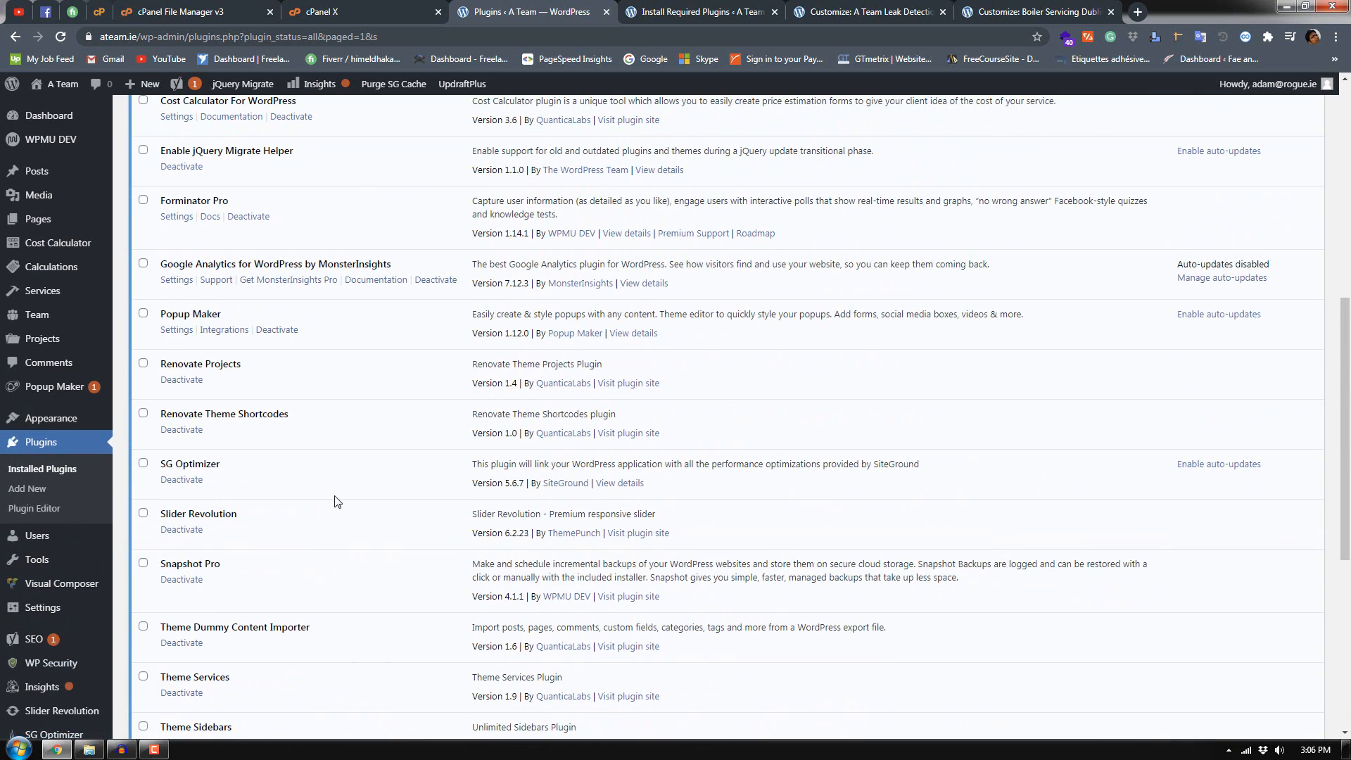
scroll(296, 403, up, 3)
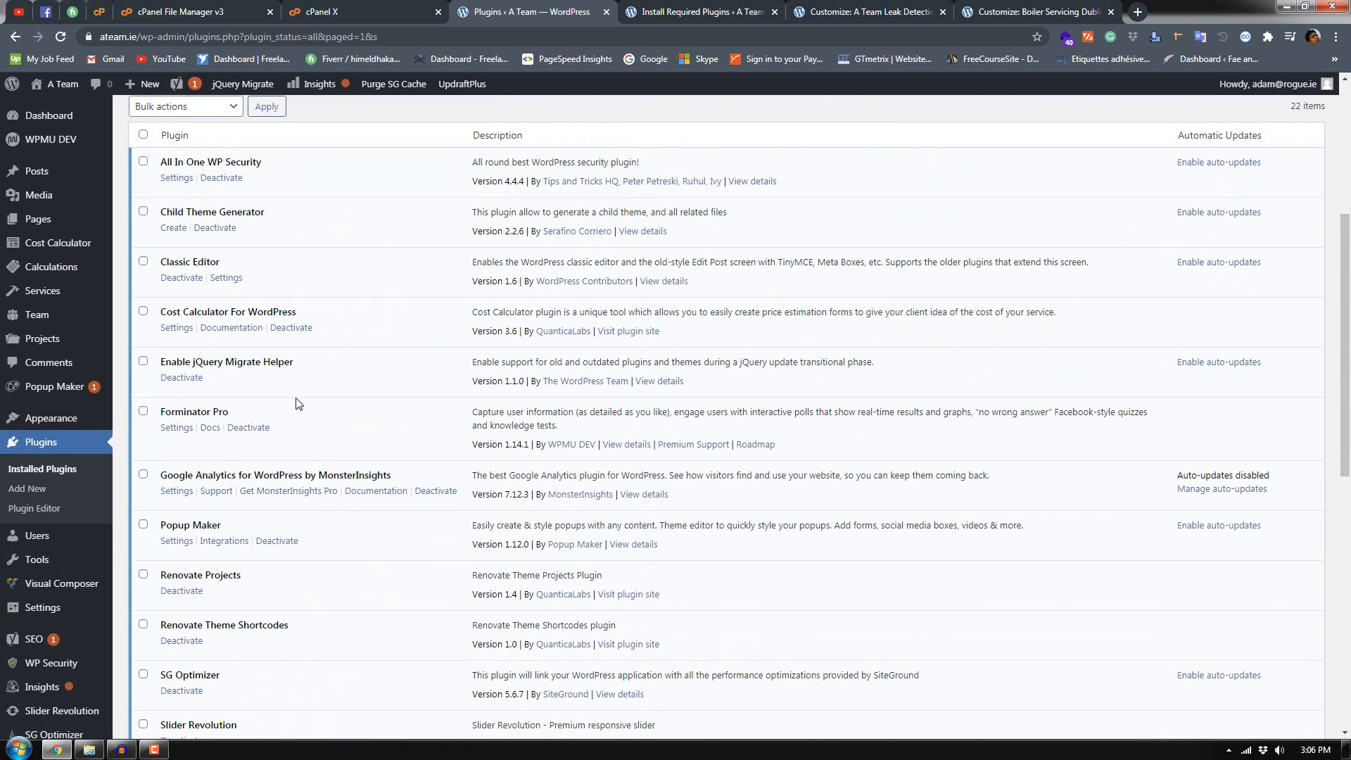
click(215, 228)
Step: Close the required plugins installer page and view the site's Additional CSS in the Customizer
click(703, 11)
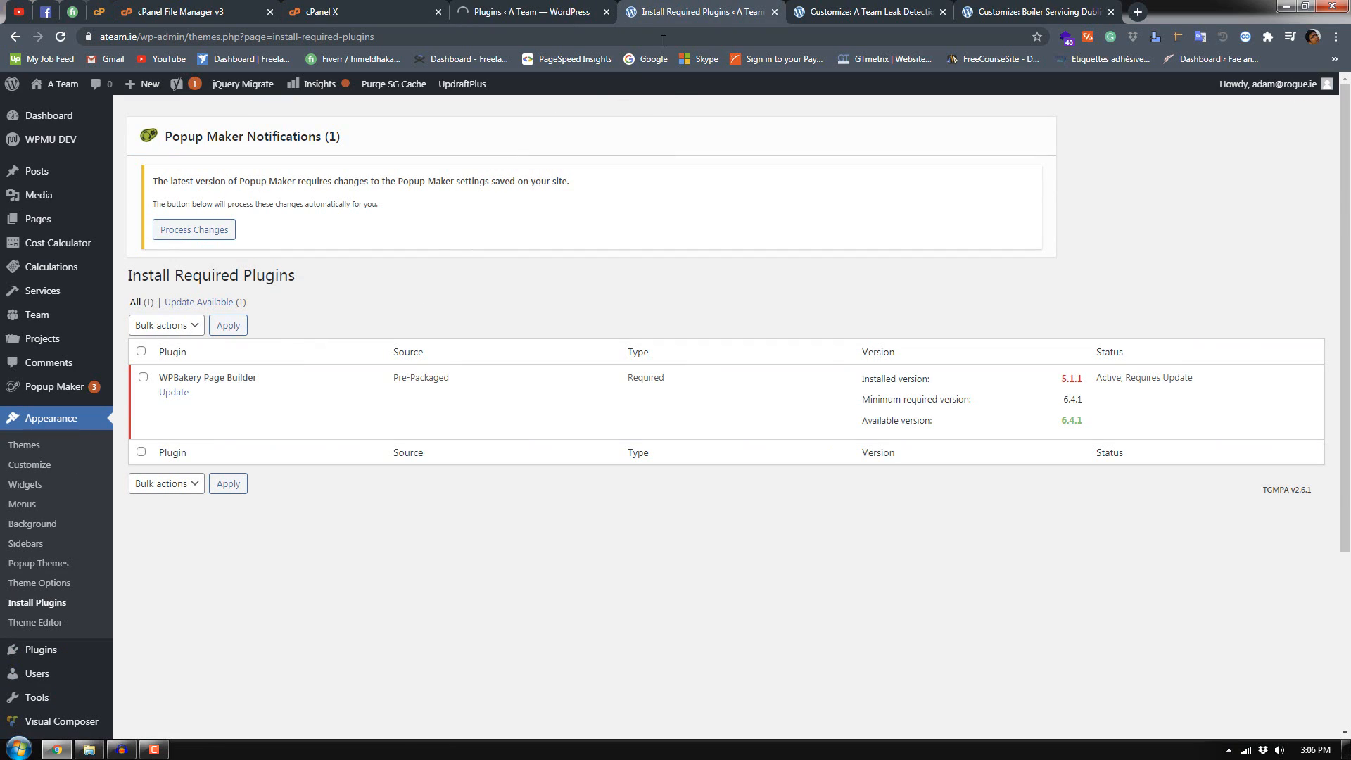
click(774, 12)
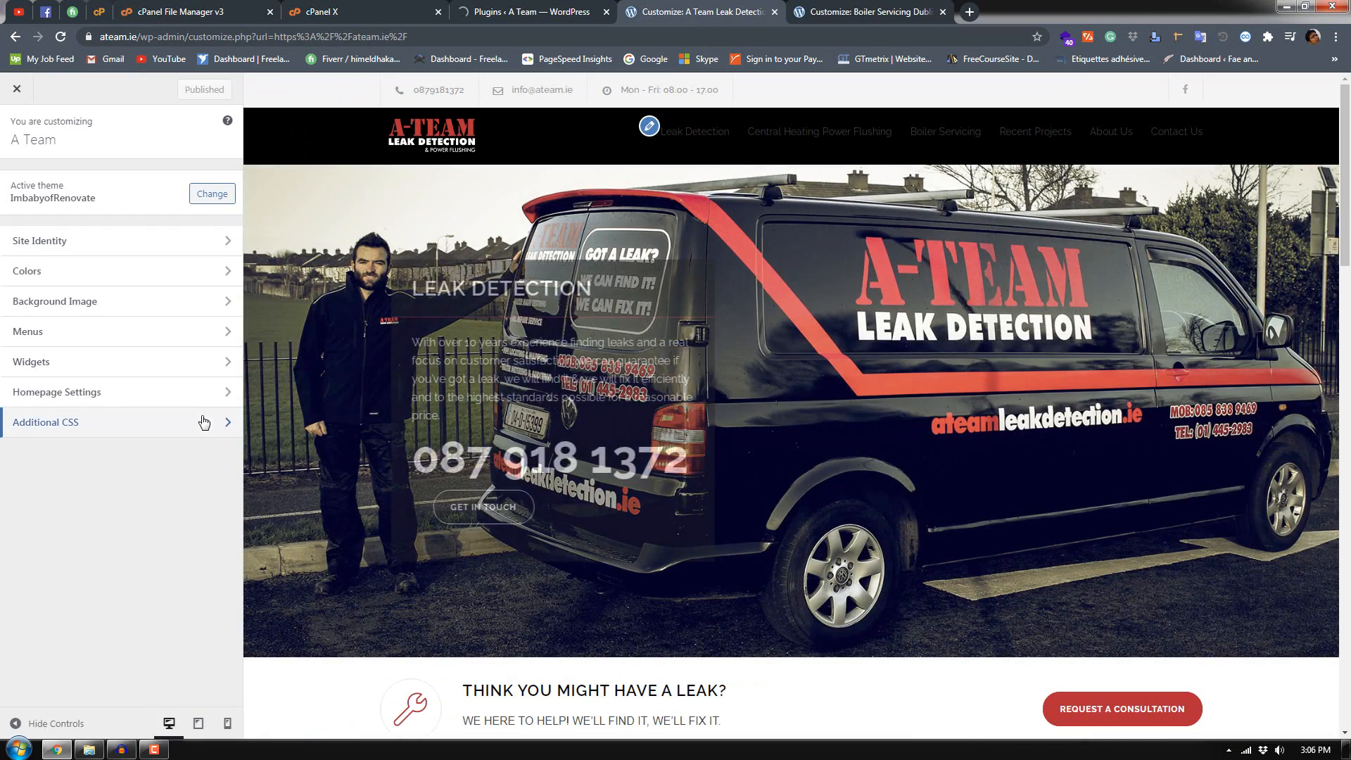
click(203, 422)
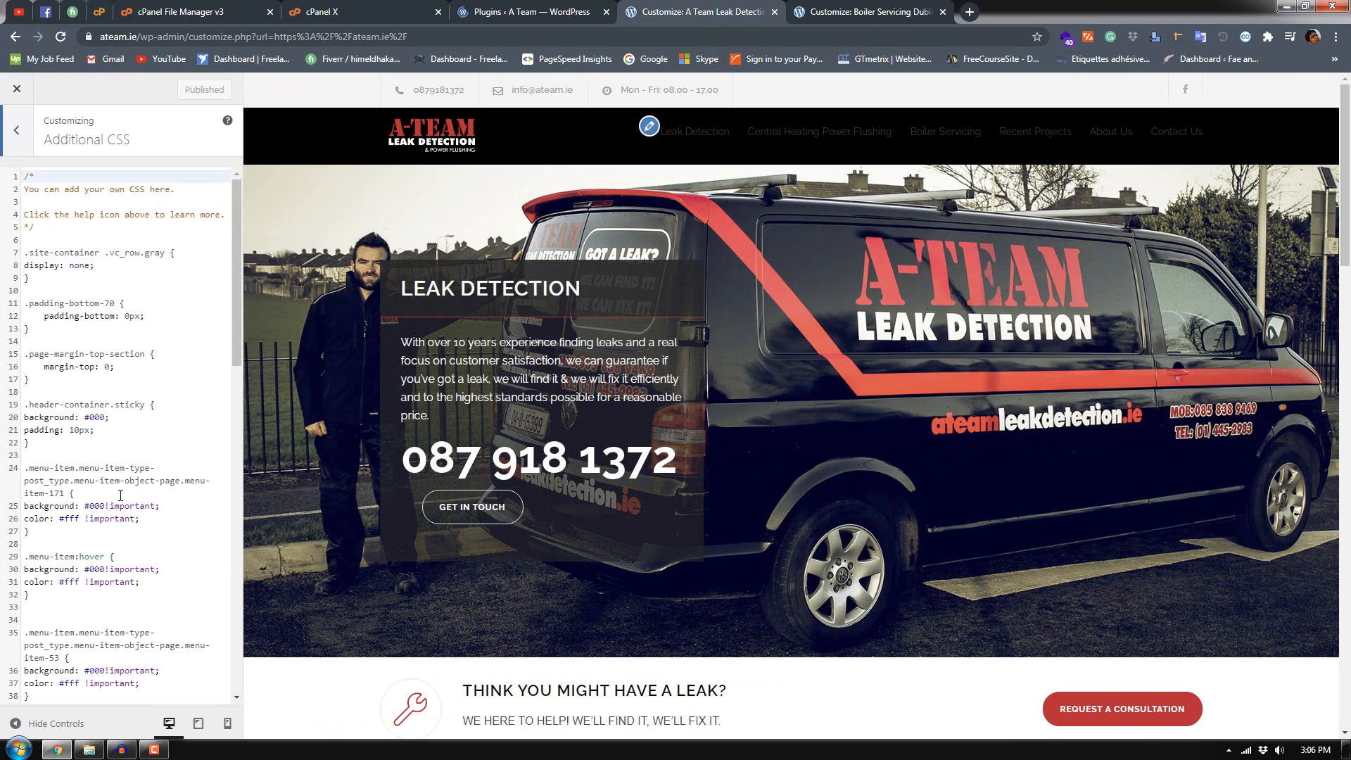
Step: Delete the Child Theme Generator plugin and its data from the installed plugins list
click(524, 12)
click(212, 557)
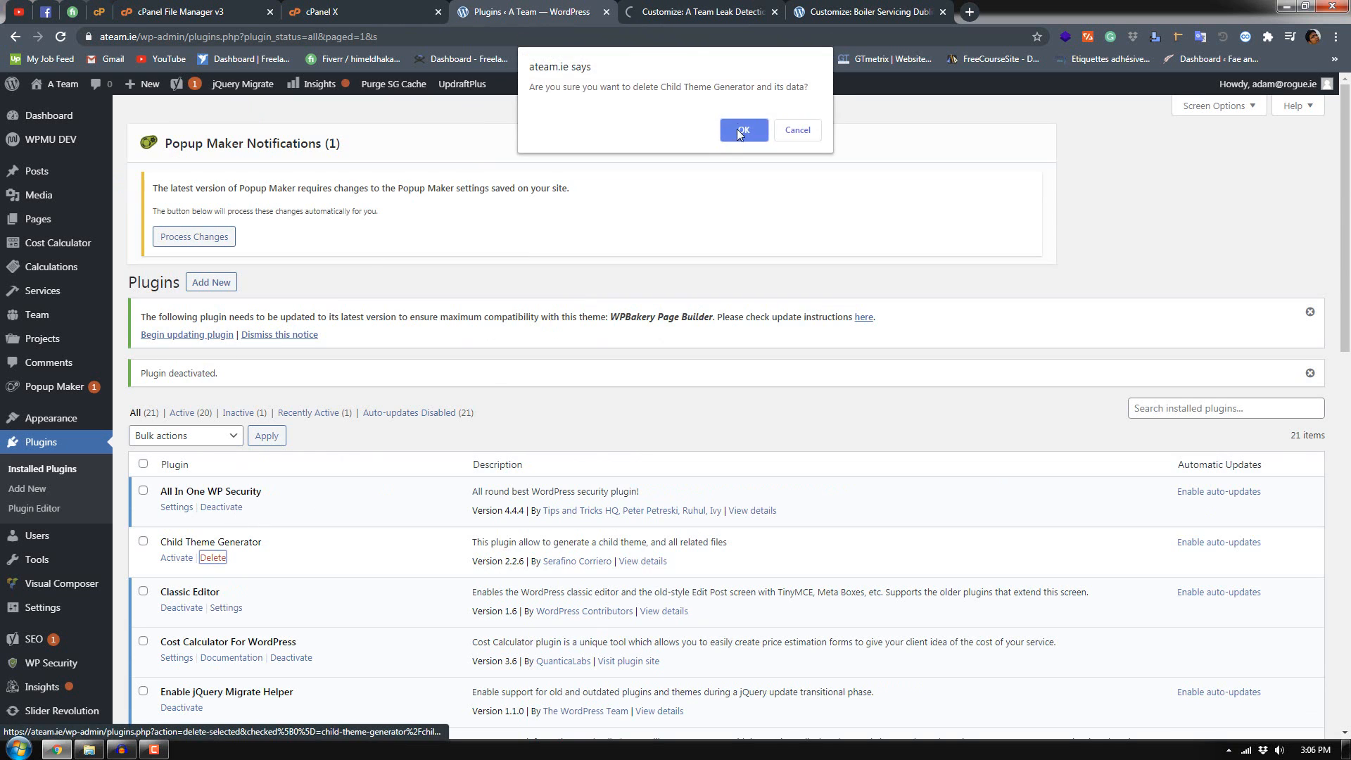
click(737, 128)
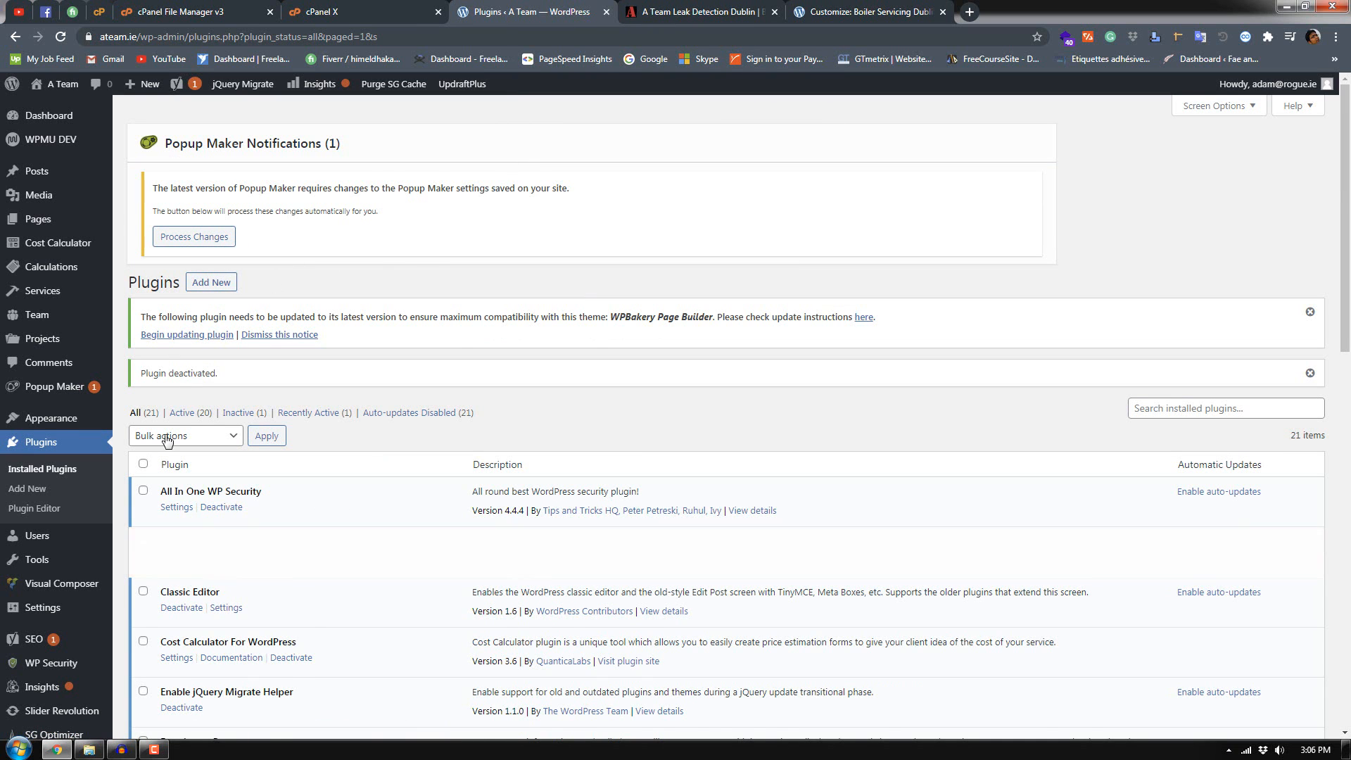
Step: Open the UpdraftPlus backup settings and delete the backup dated Oct 15, 2020 8:25
scroll(70, 457, down, 5)
mouse_move(98, 526)
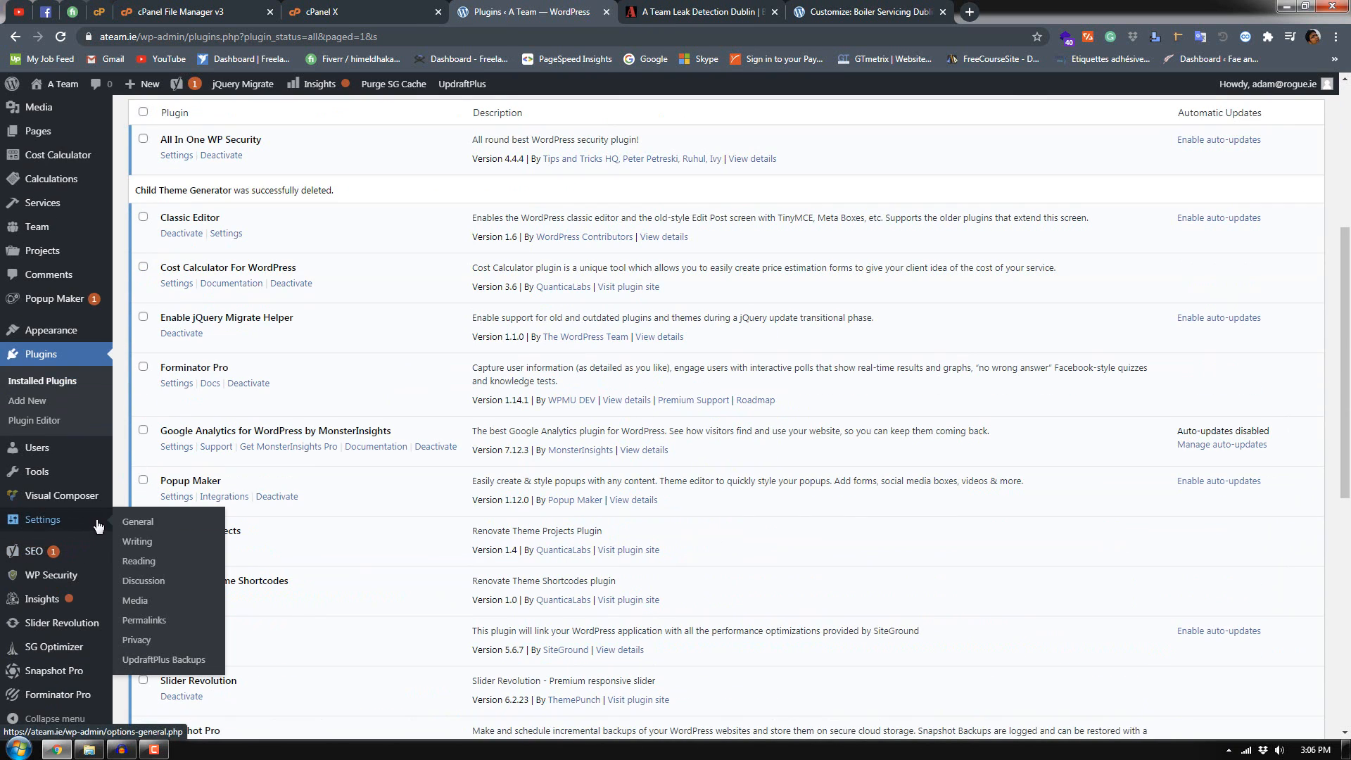
click(139, 659)
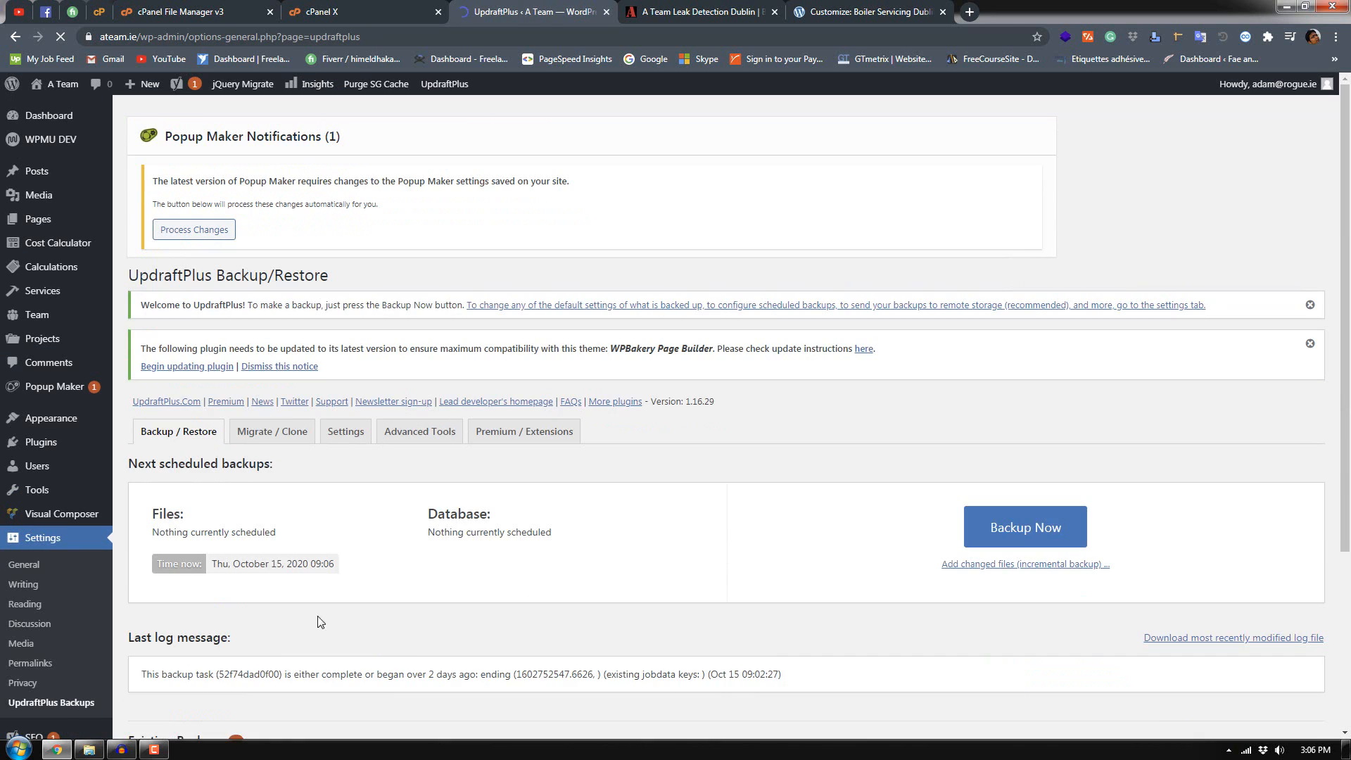
scroll(327, 571, down, 2)
scroll(327, 571, down, 2)
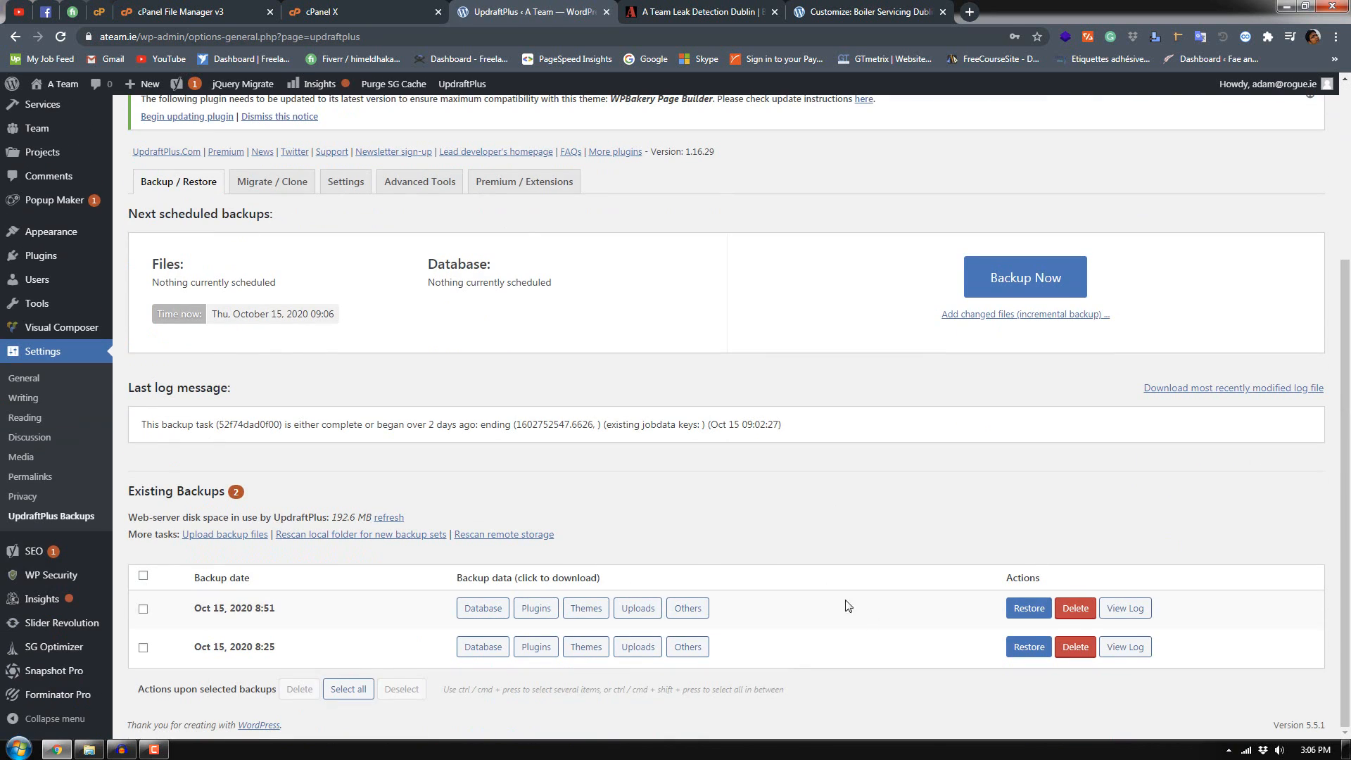
click(1075, 646)
click(723, 498)
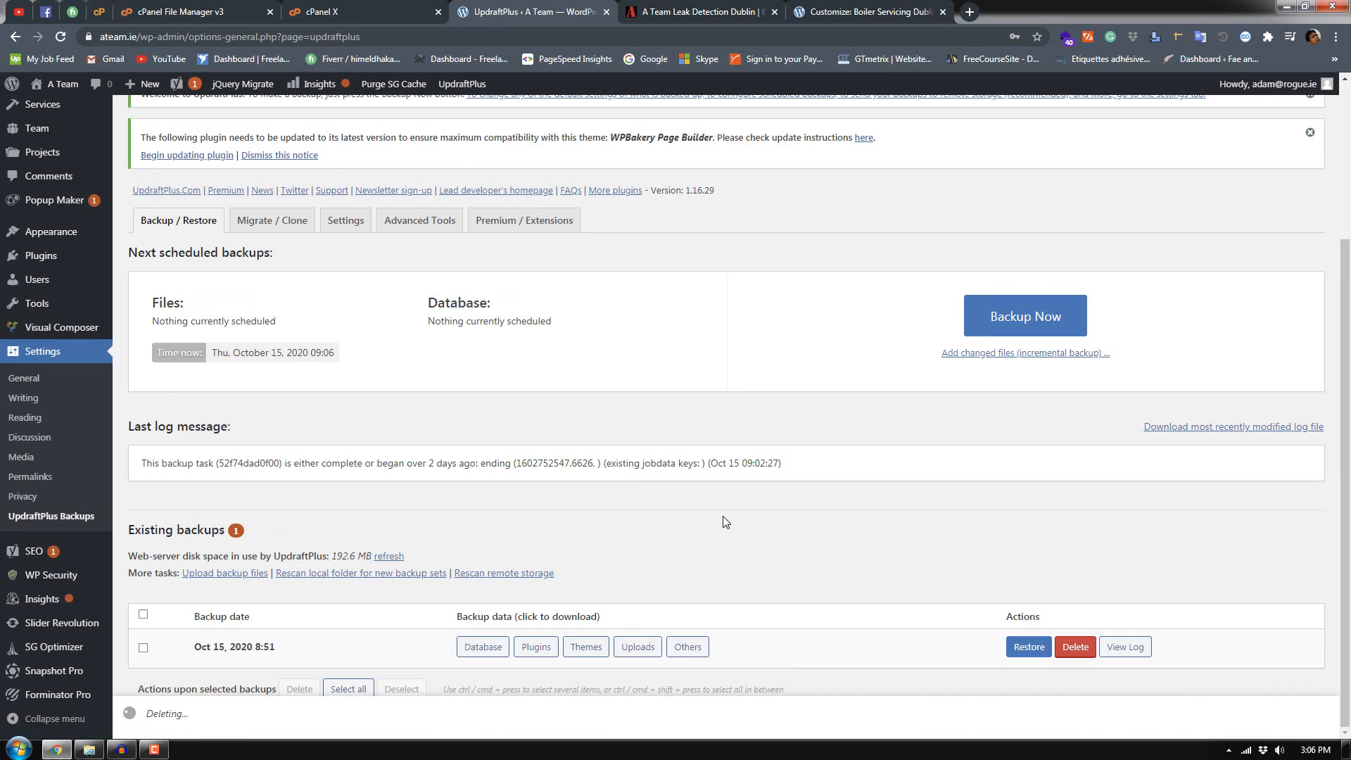
click(798, 187)
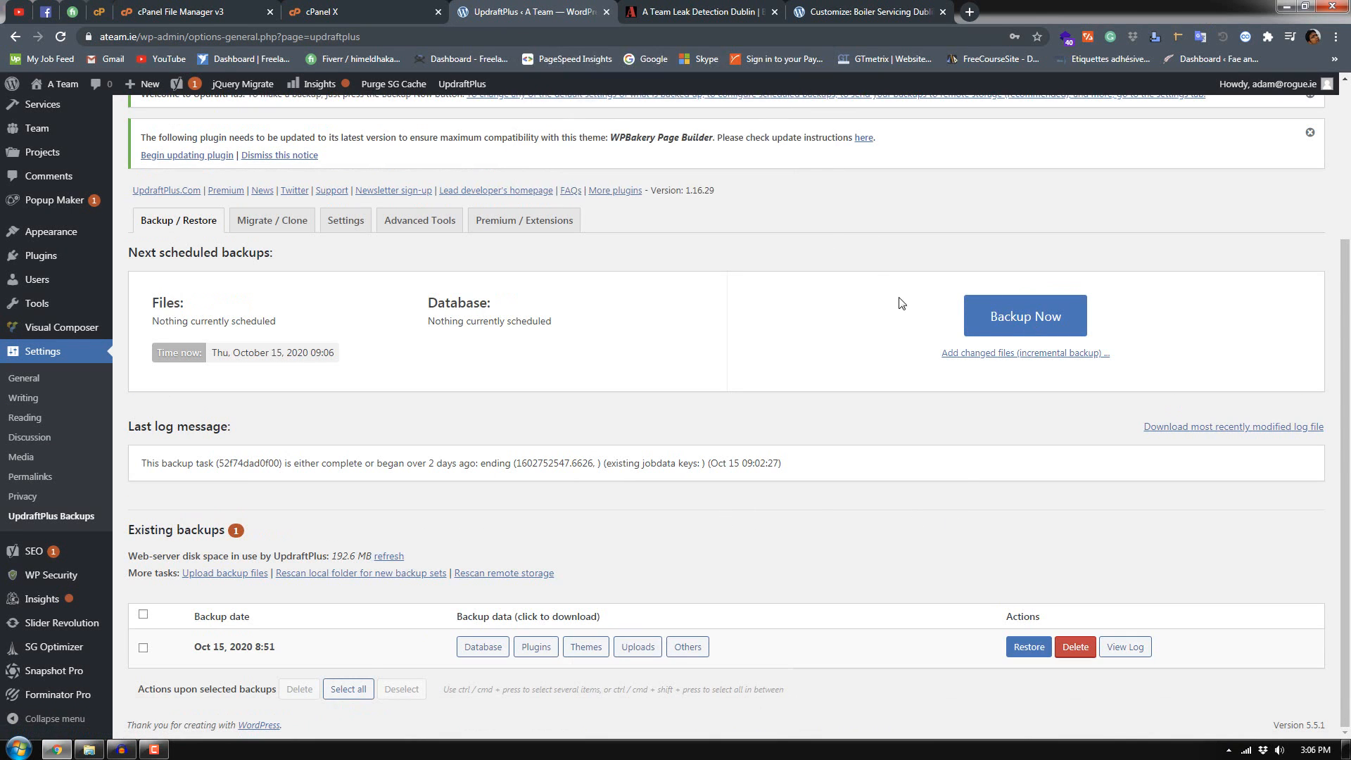
Step: Run a new UpdraftPlus backup of the site
click(1028, 325)
click(776, 549)
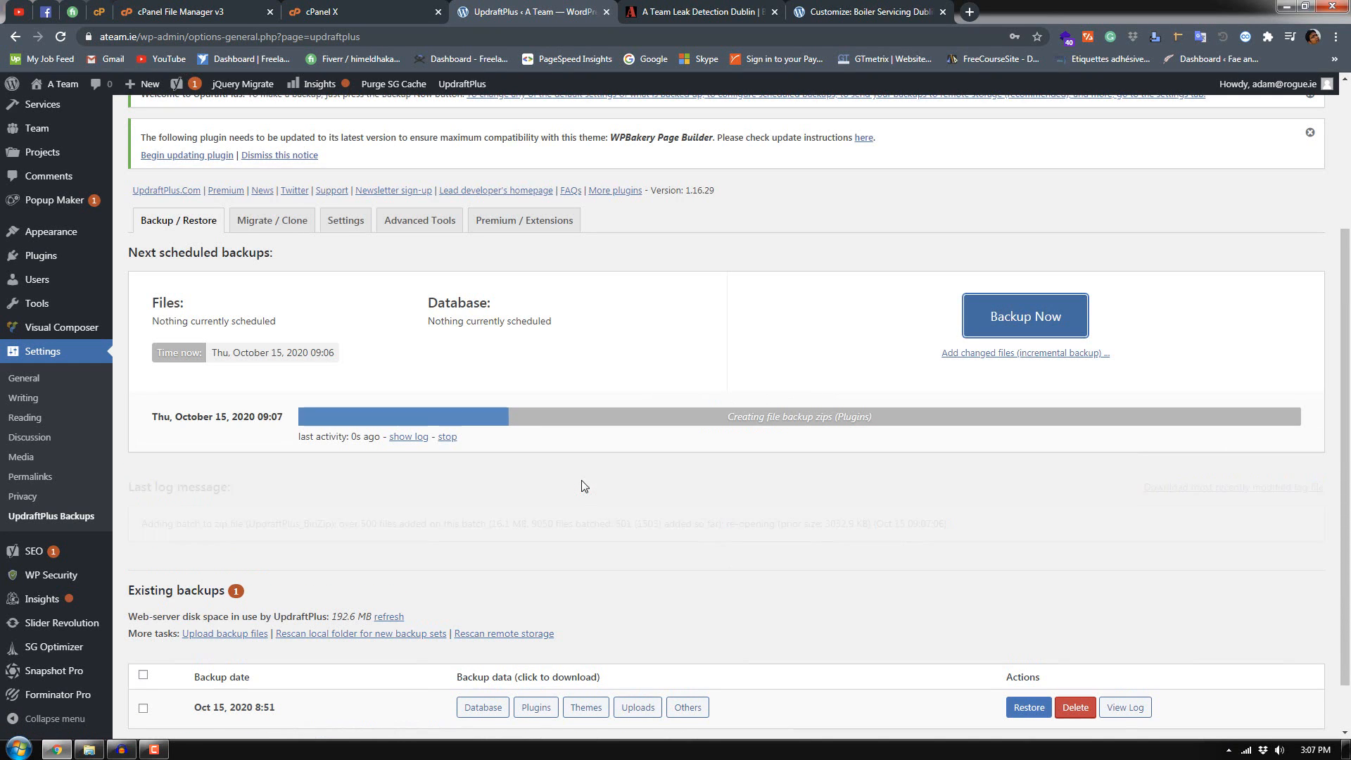
Step: Open the live Central Heating Power Flushing page and check its content from start to end
click(683, 9)
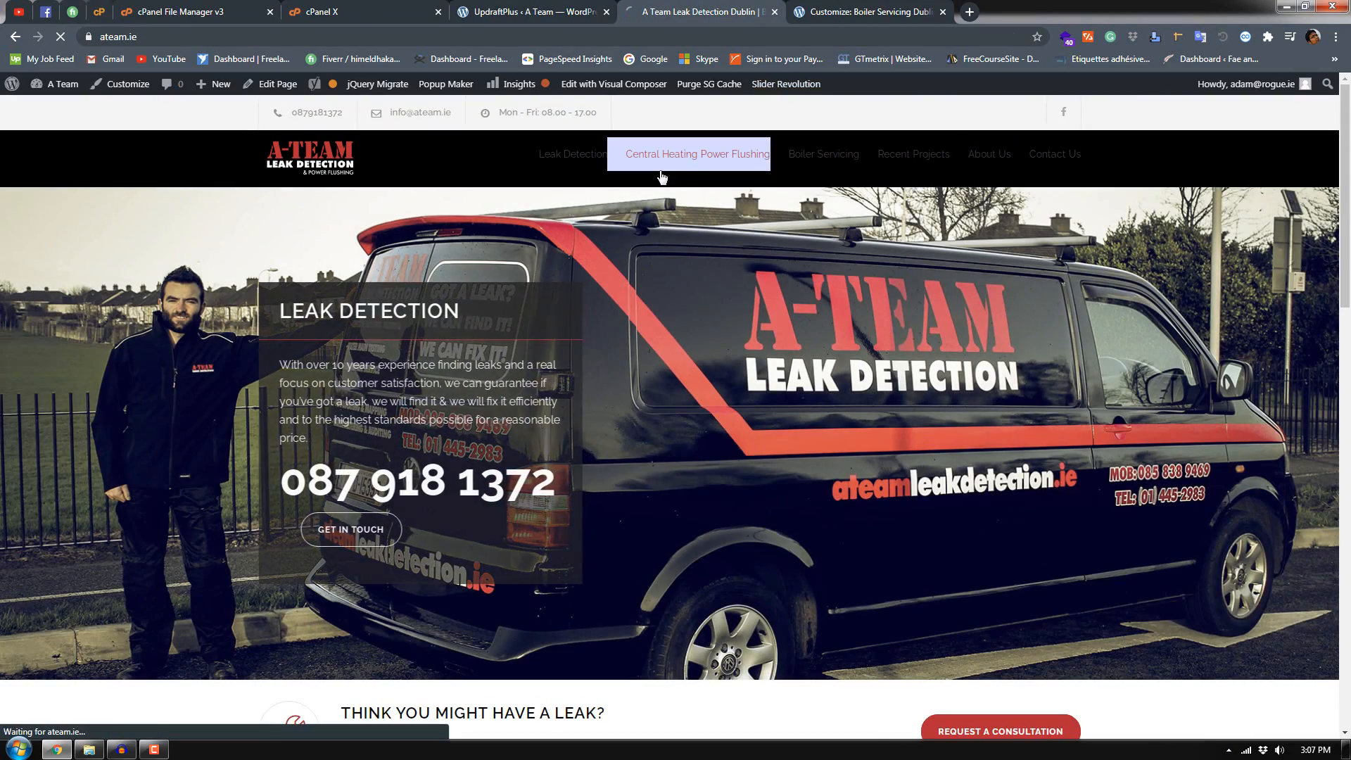
click(662, 154)
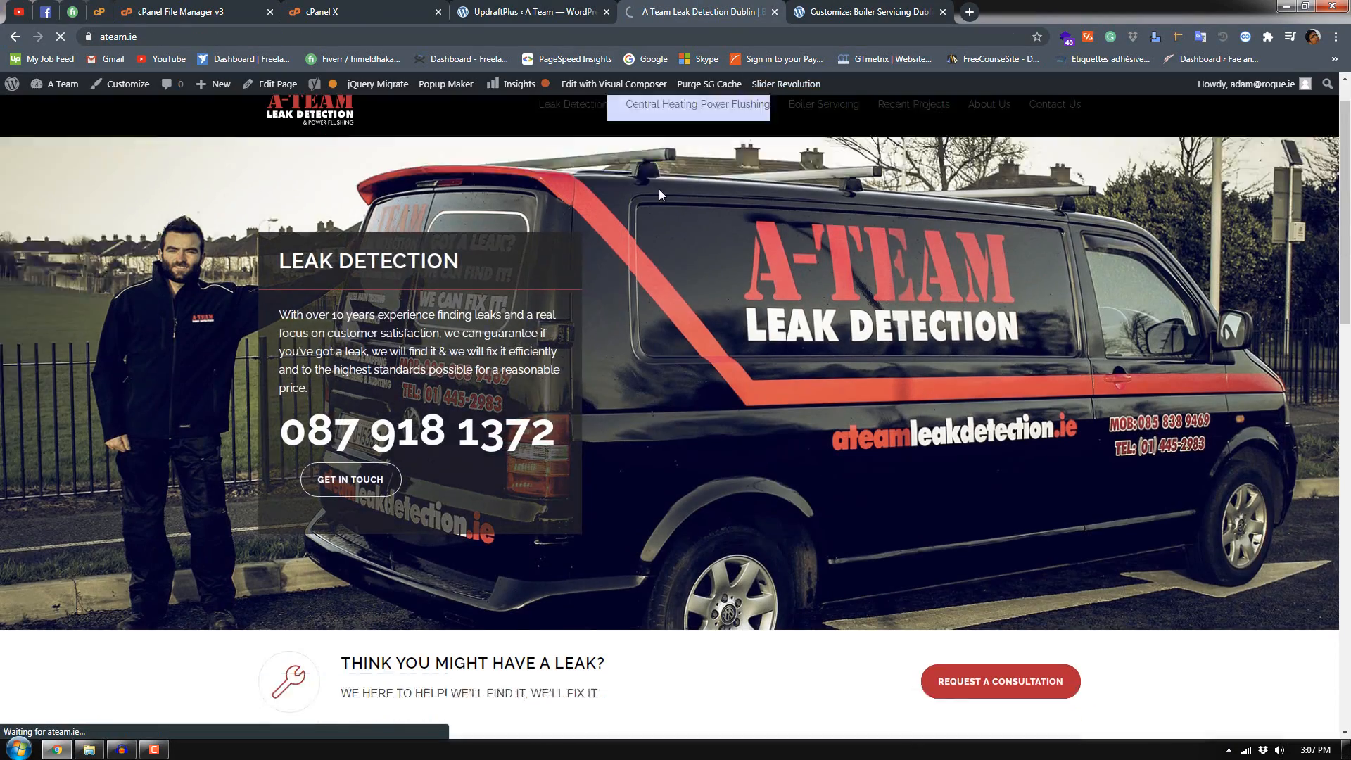
scroll(651, 235, down, 10)
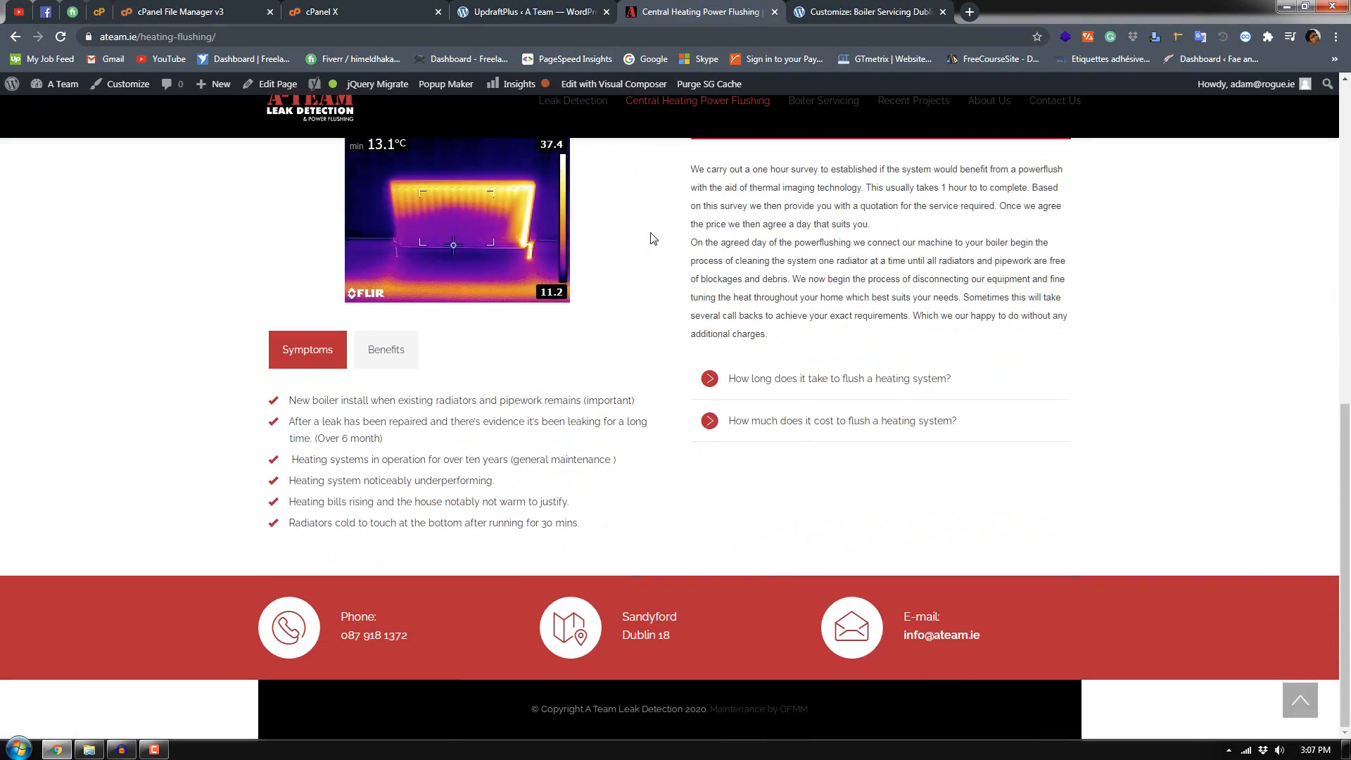
scroll(650, 239, up, 10)
Step: Follow the page's enquiry link to Request A Consultation and open that page's editor in a new tab
click(999, 579)
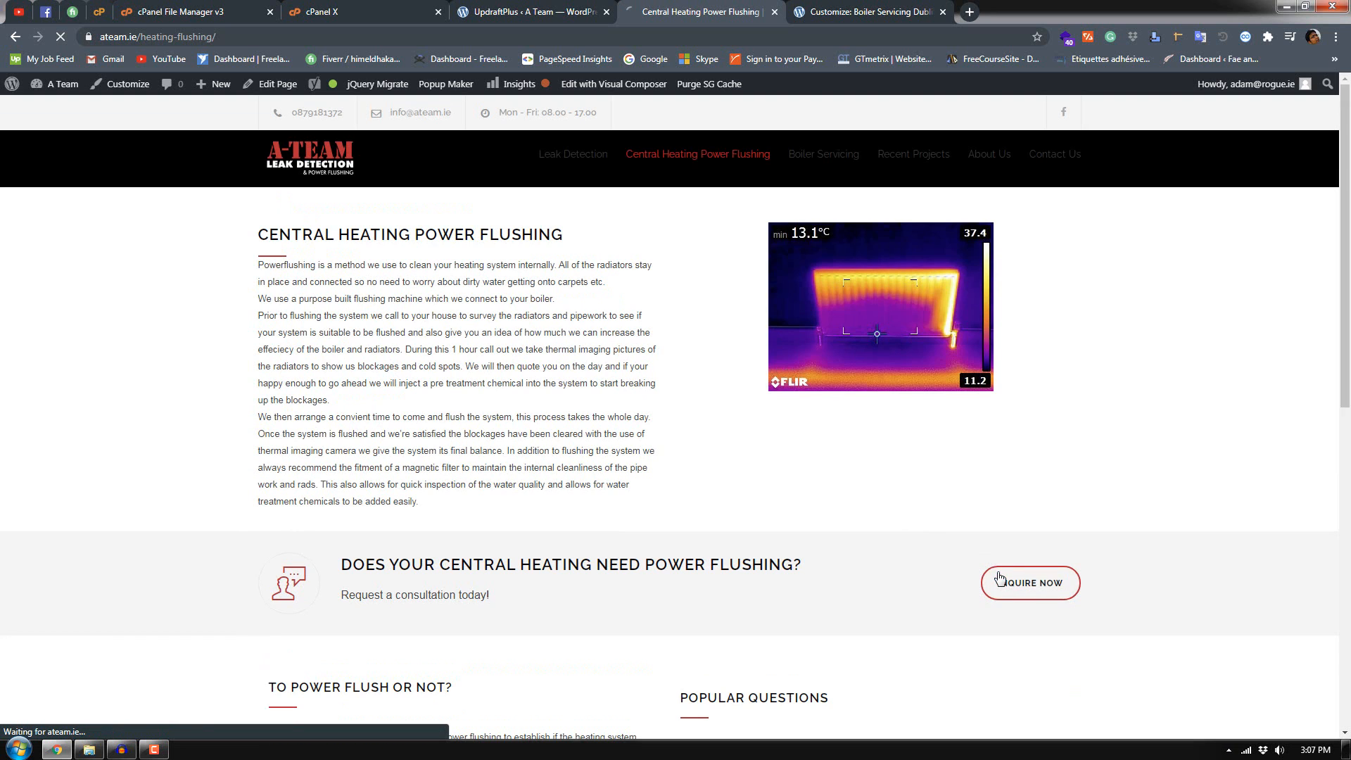
scroll(676, 422, down, 8)
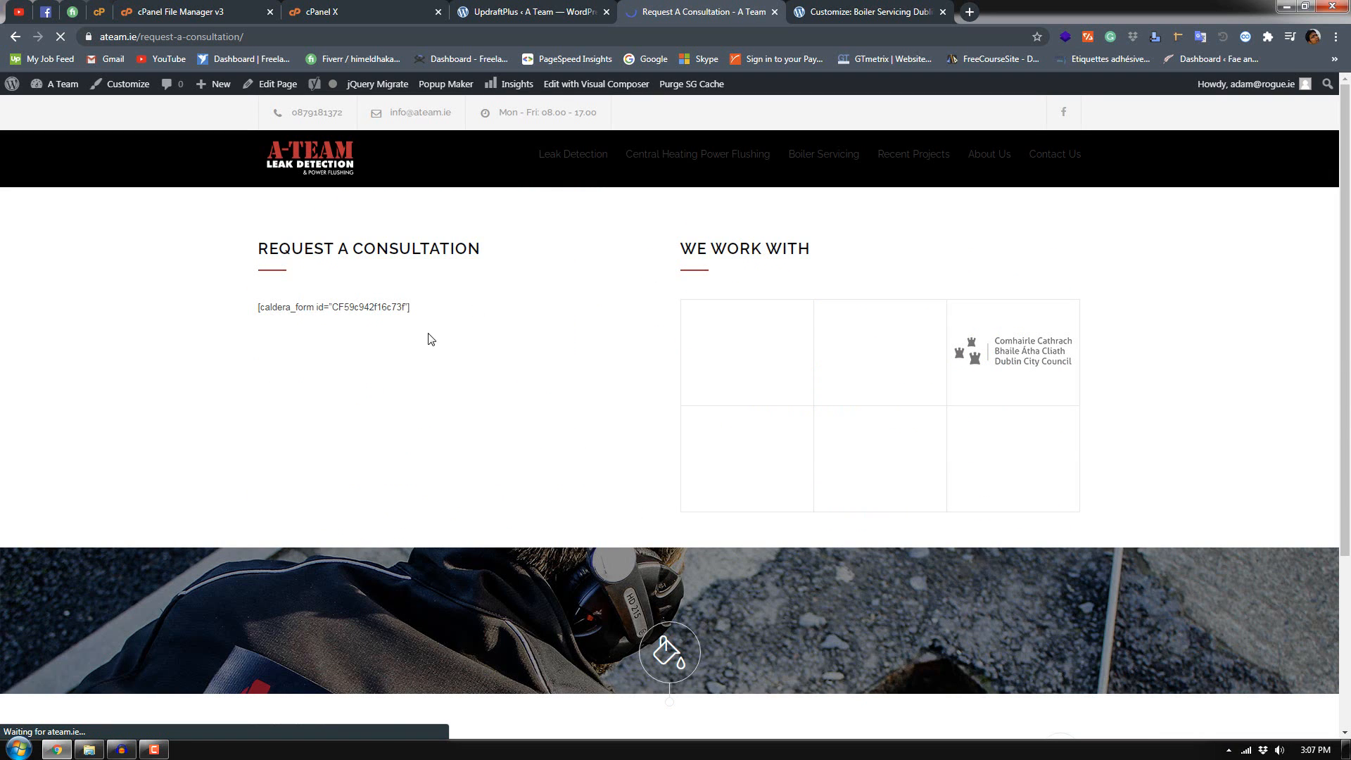
middle_click(262, 95)
Step: Close UpdraftPlus's backup completion message and switch to the Request A Consultation page's editor
click(499, 9)
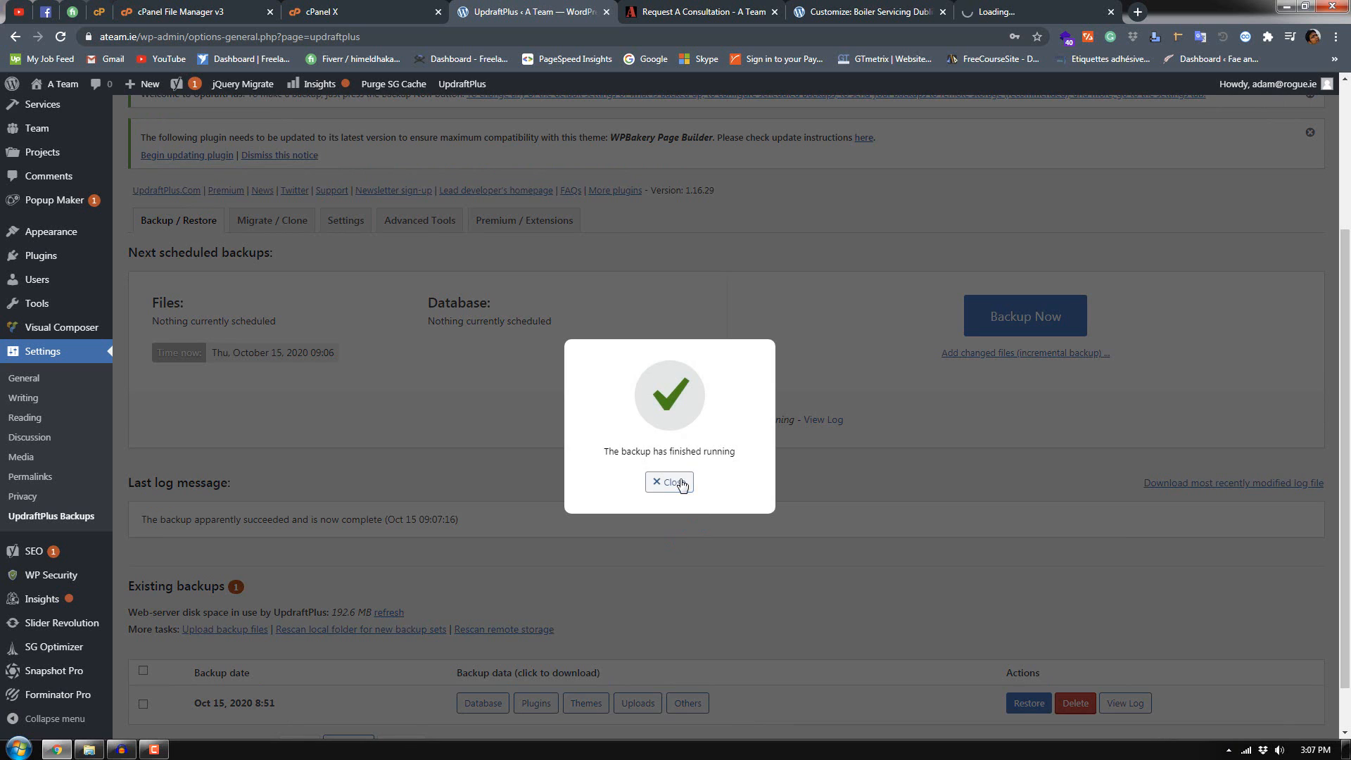
click(675, 482)
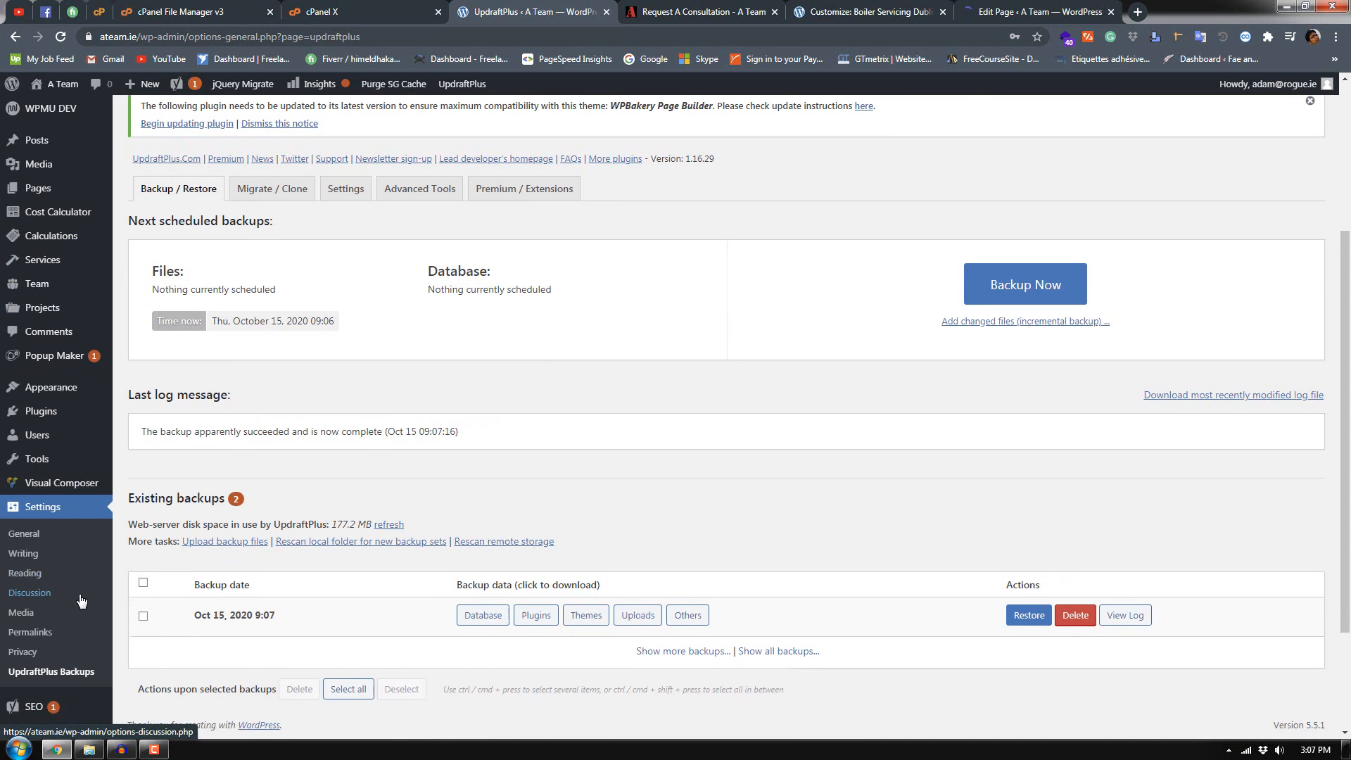
scroll(81, 600, down, 2)
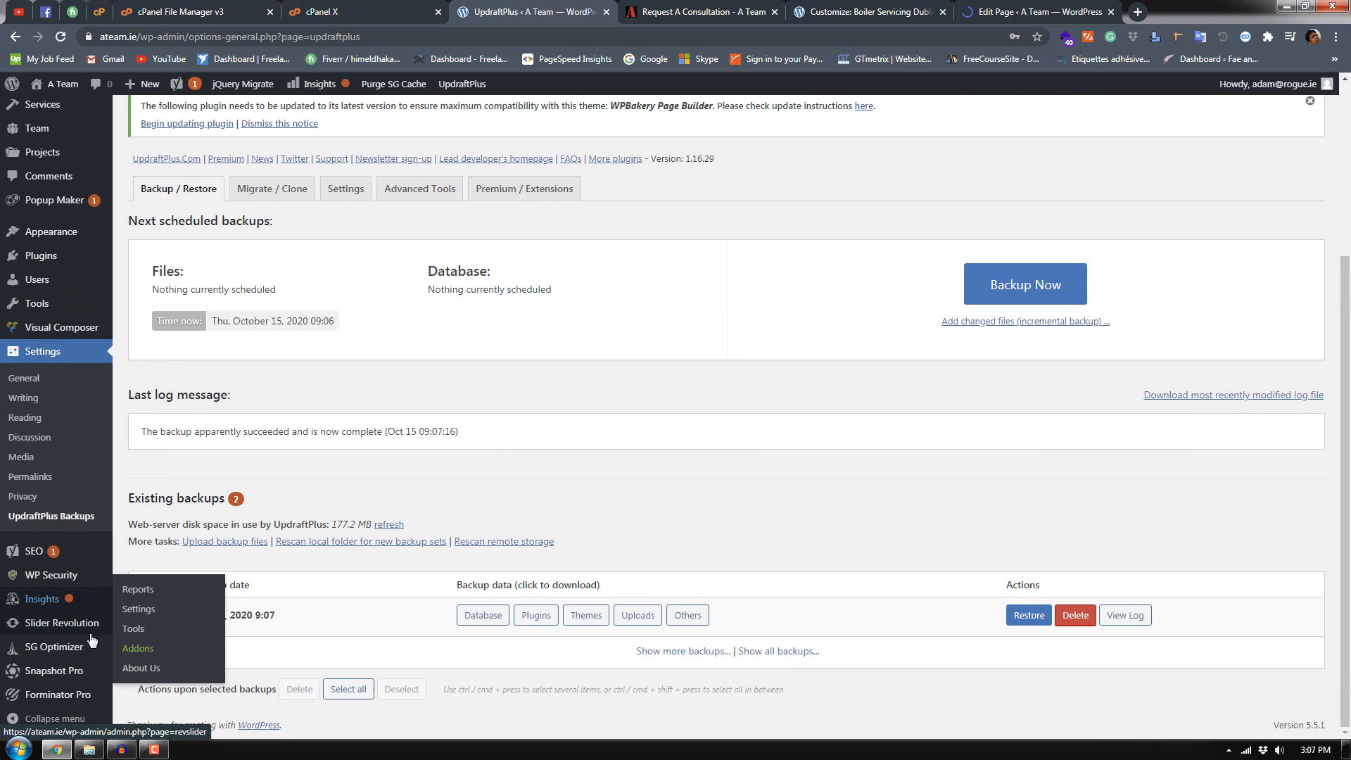
click(908, 11)
click(1034, 5)
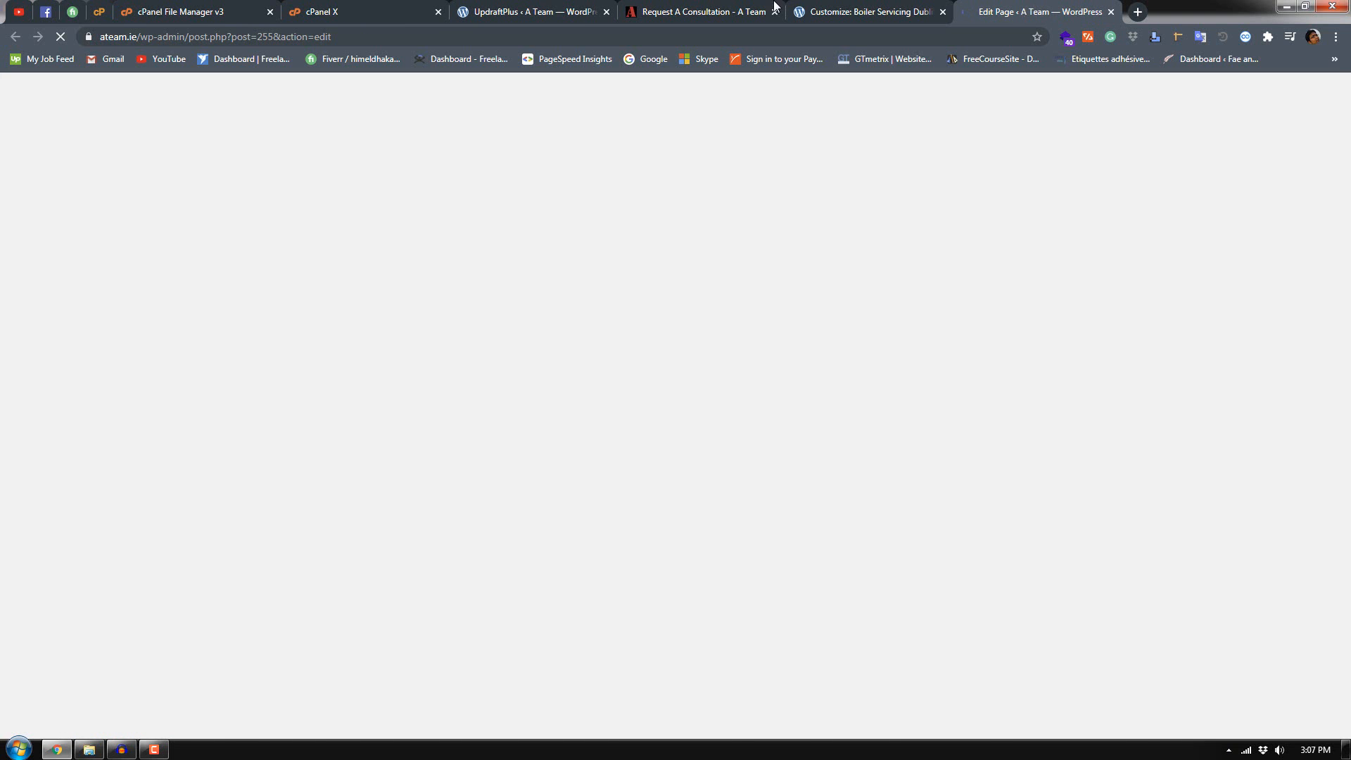
Step: Open the live Contact Us page from the Request A Consultation page and check its contact details, map and consultation form
click(771, 6)
mouse_move(1049, 163)
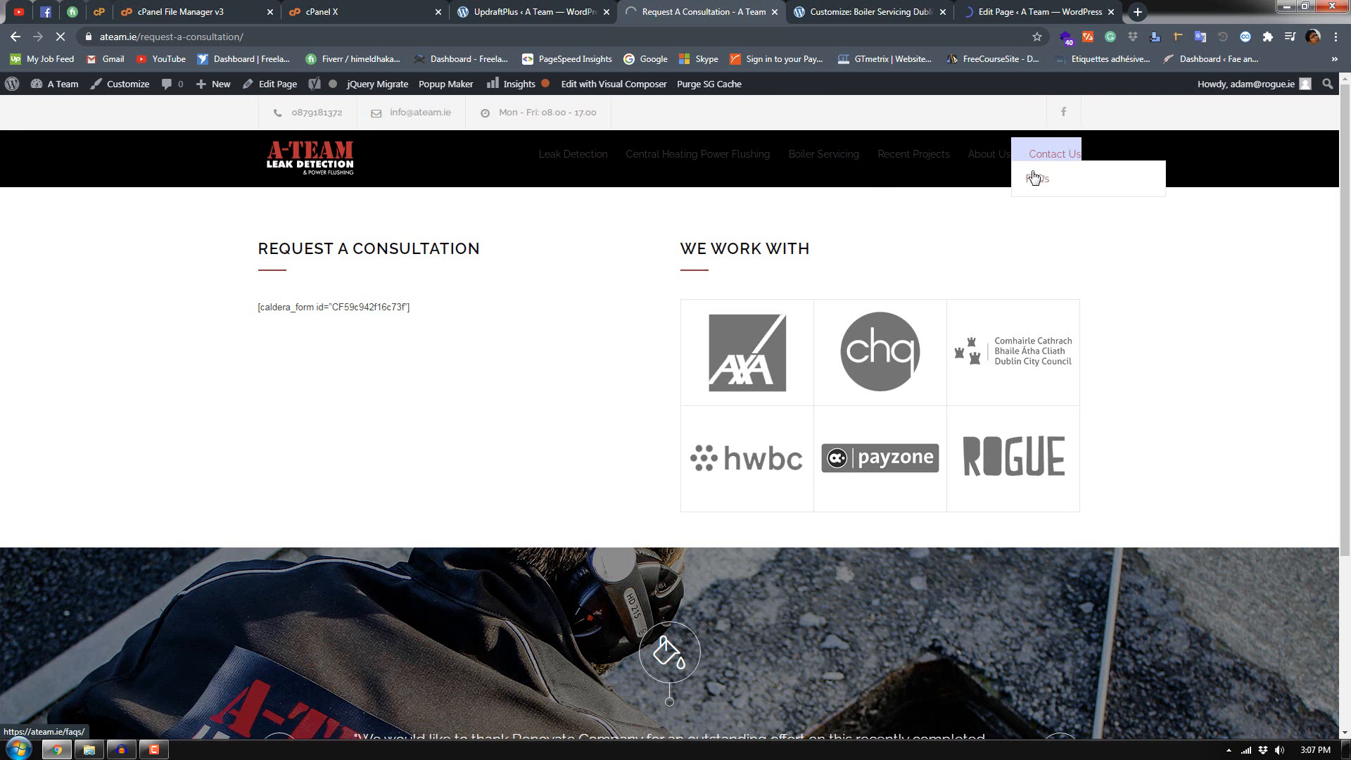
click(1013, 183)
scroll(607, 404, down, 2)
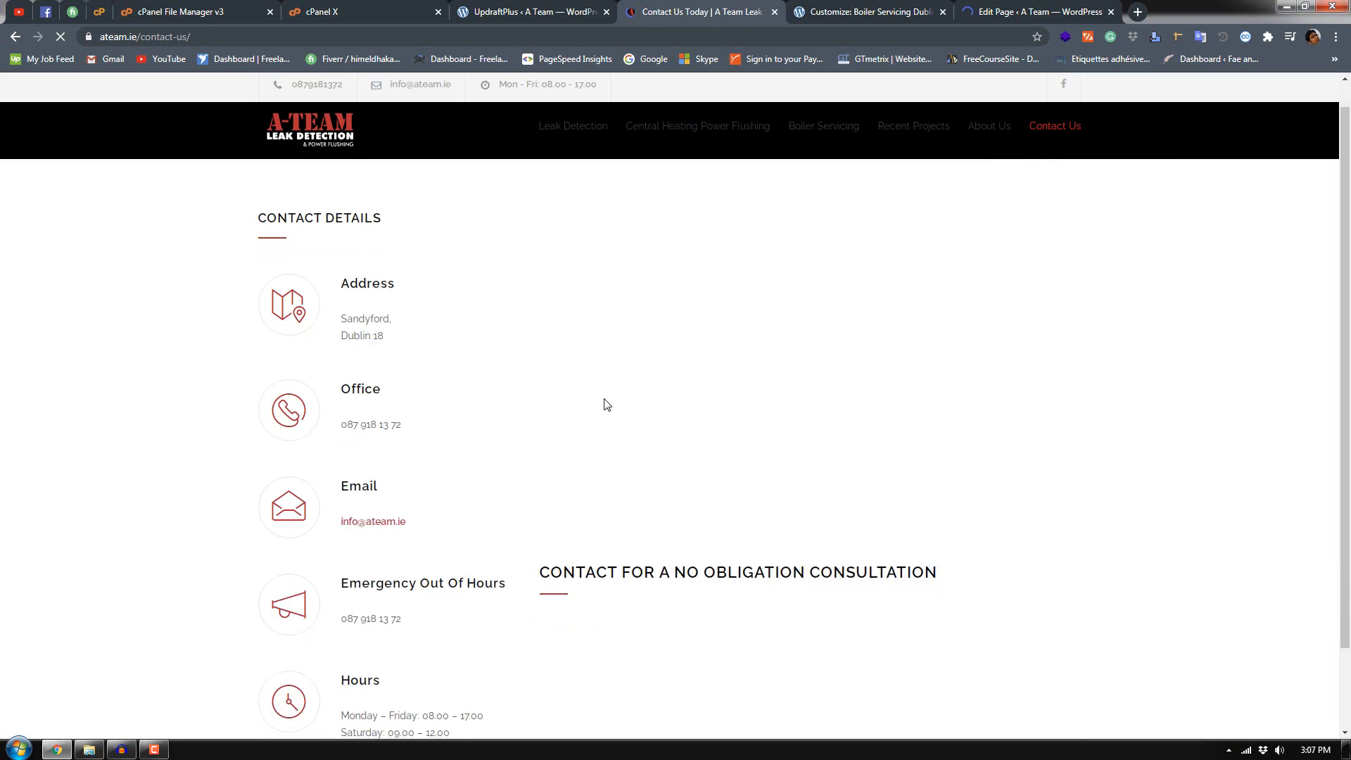
scroll(604, 408, up, 2)
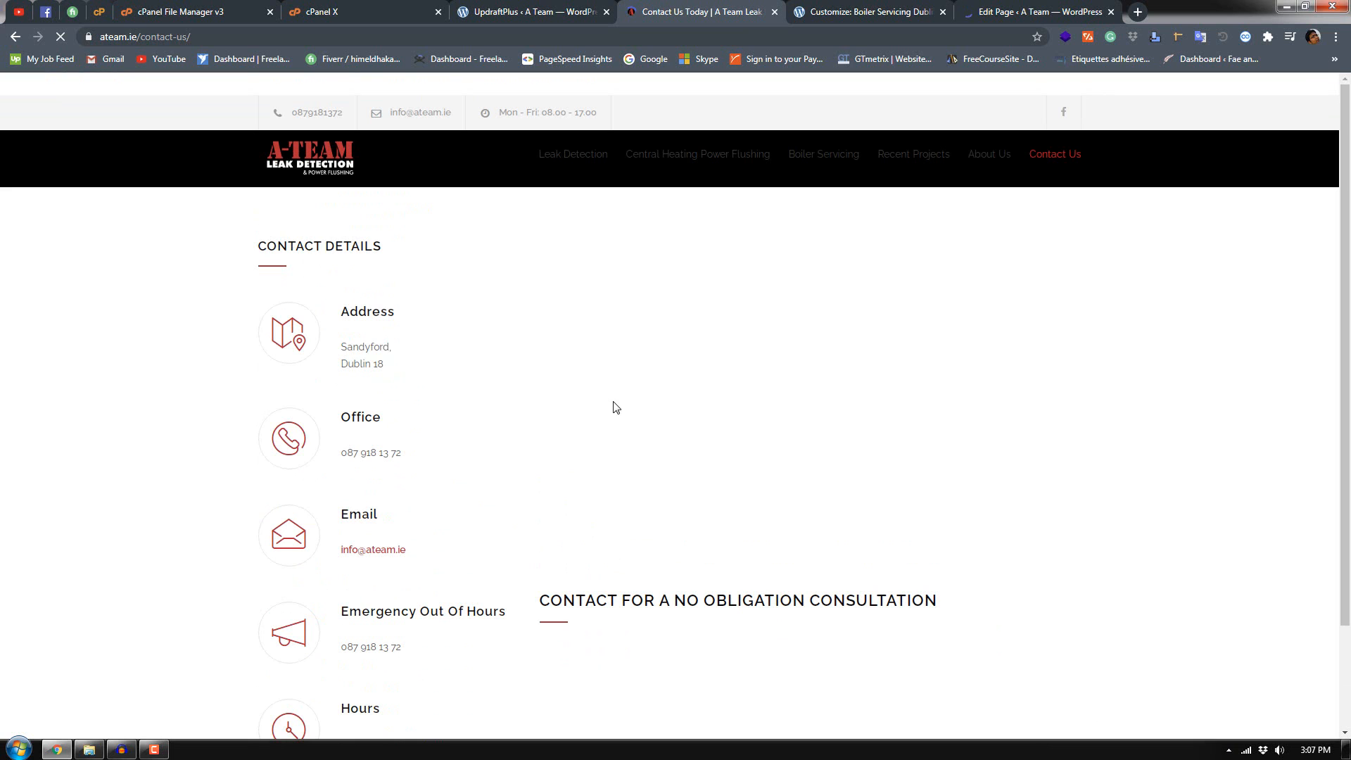
scroll(566, 477, down, 2)
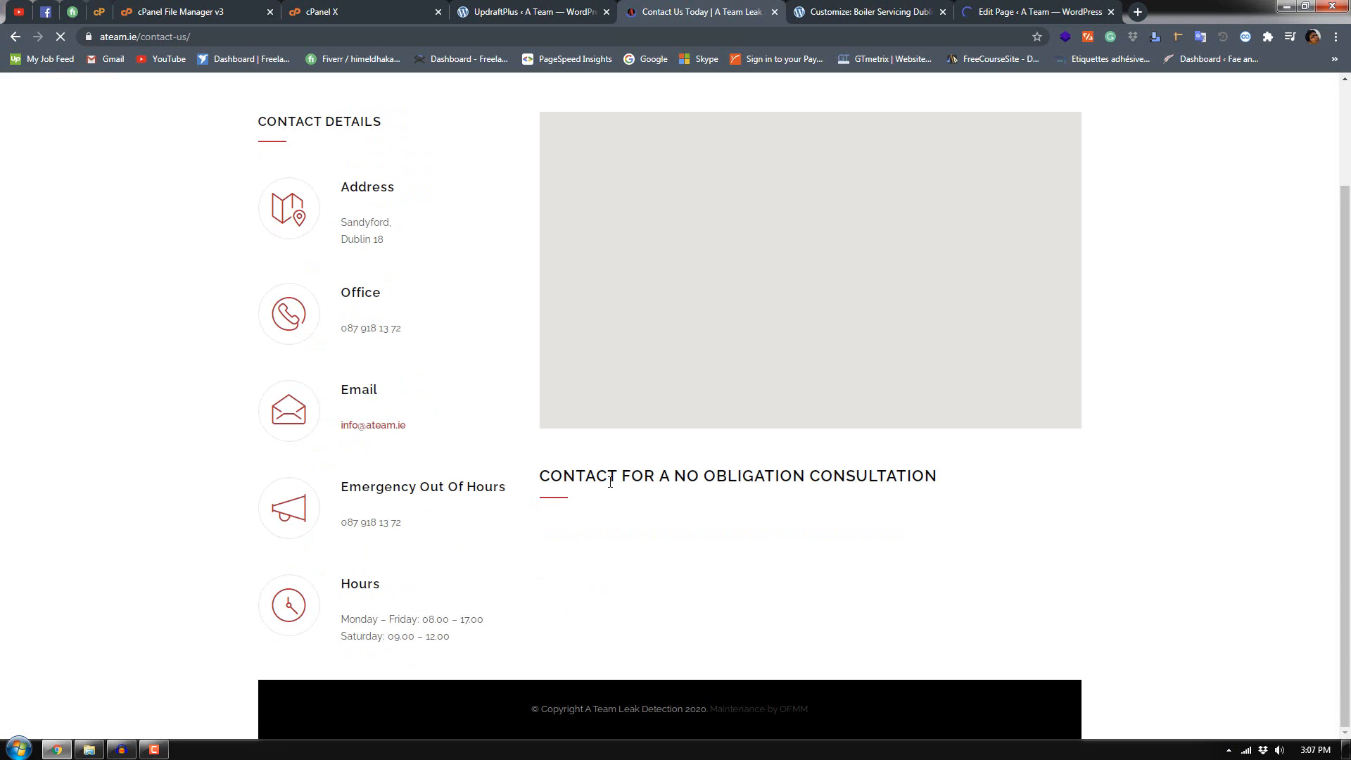
scroll(653, 323, up, 2)
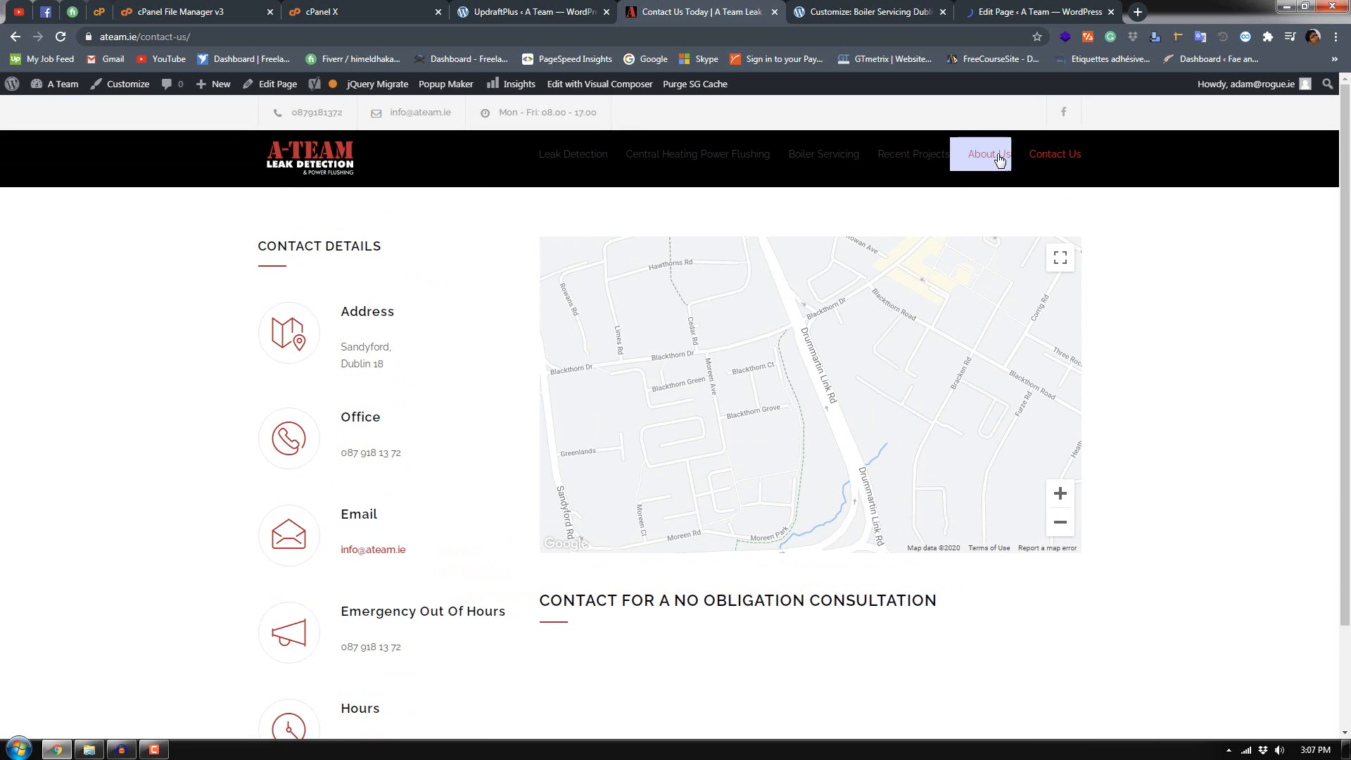
scroll(835, 596, down, 3)
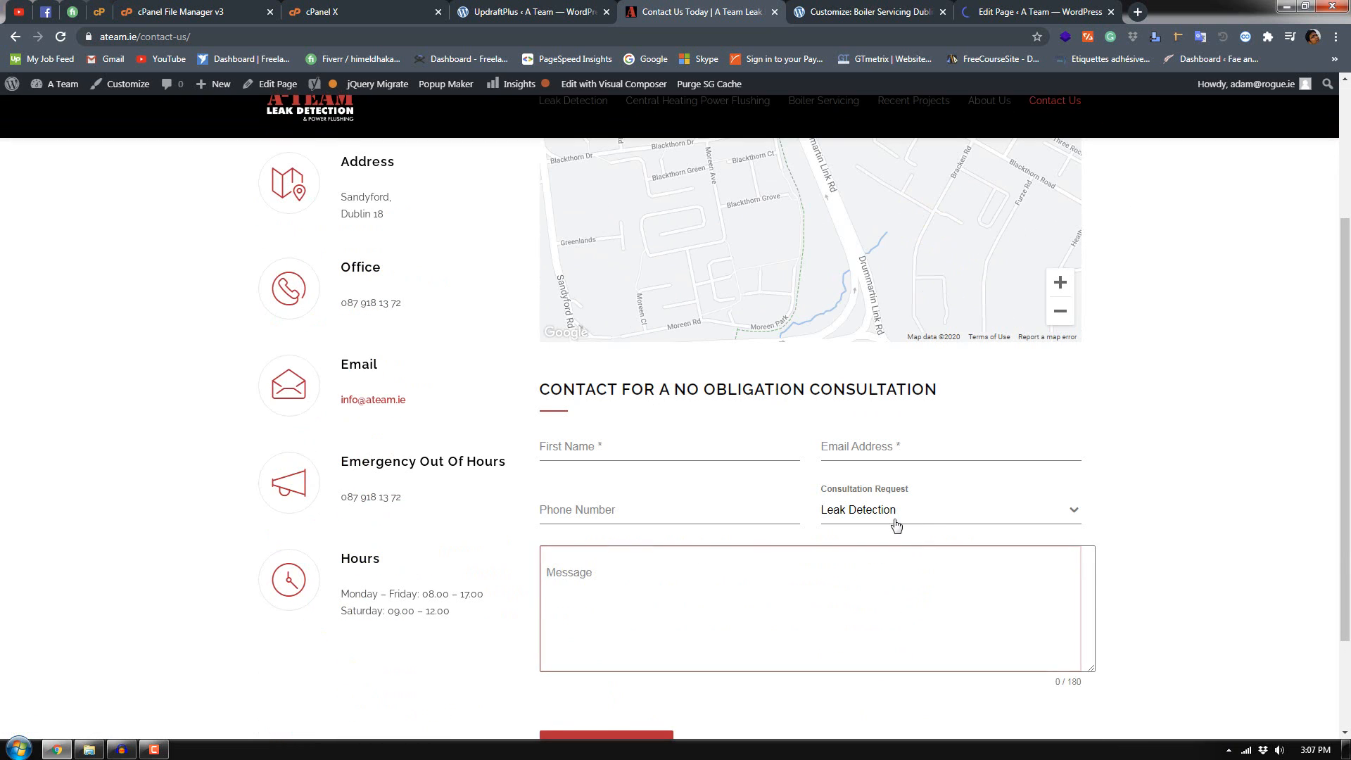
Step: Test the consultation form by choosing Heating Power Washing as the Consultation Request and sending it with the other fields blank
click(928, 516)
click(926, 514)
scroll(925, 512, down, 2)
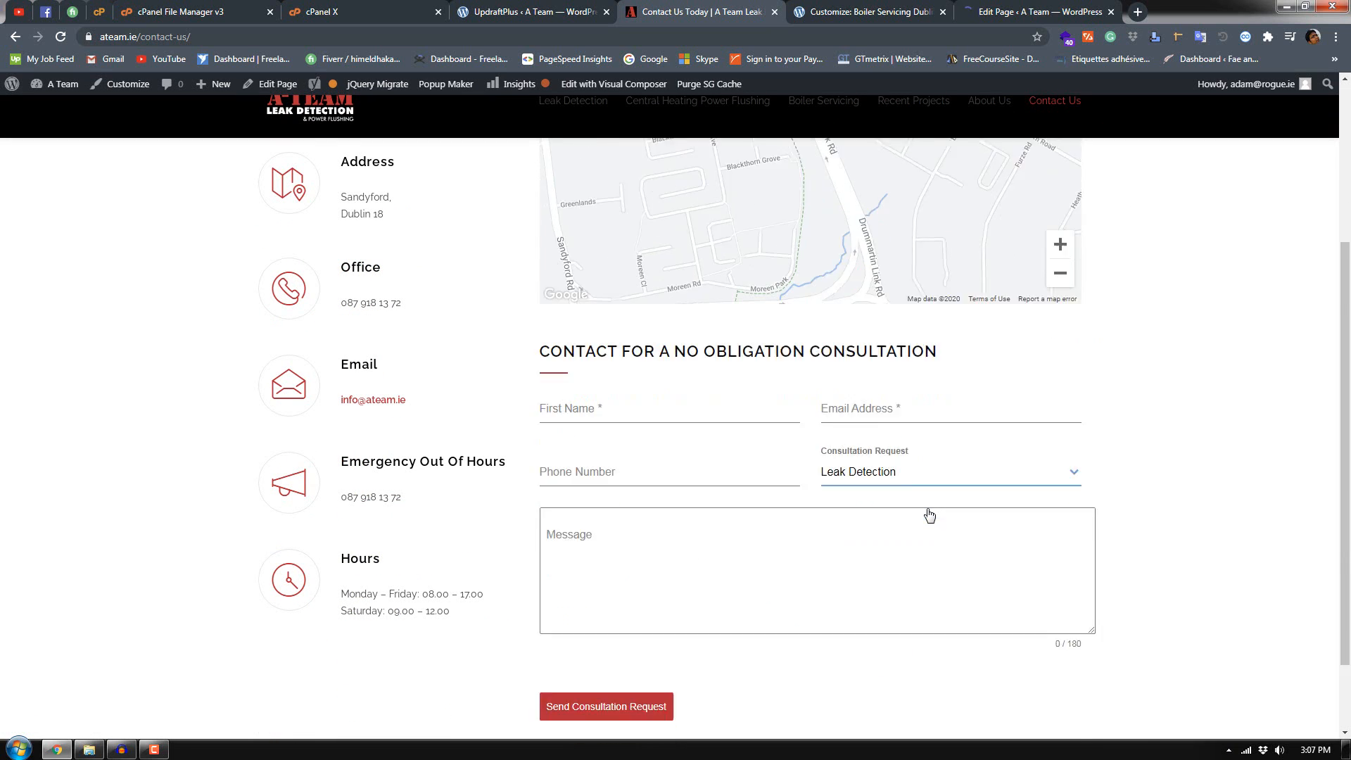
scroll(928, 508, up, 5)
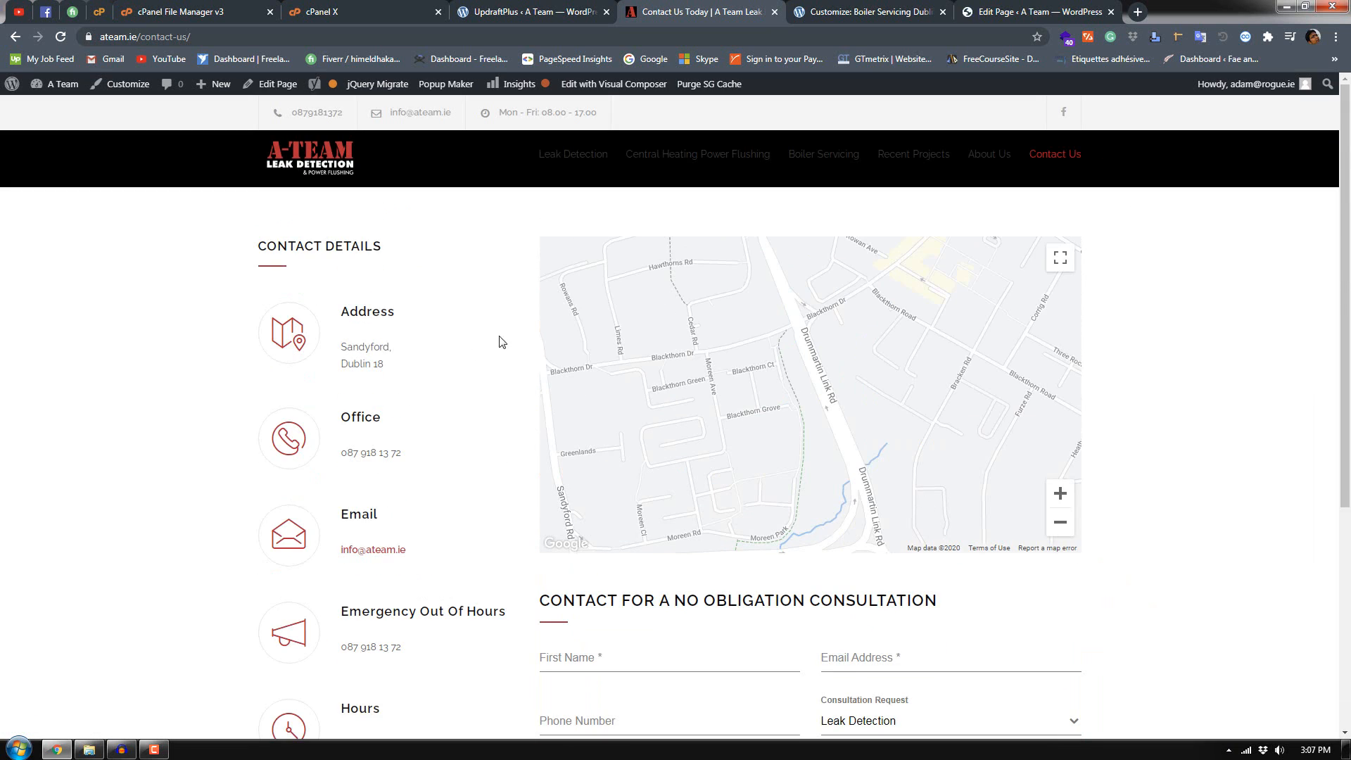
scroll(805, 413, down, 5)
click(888, 376)
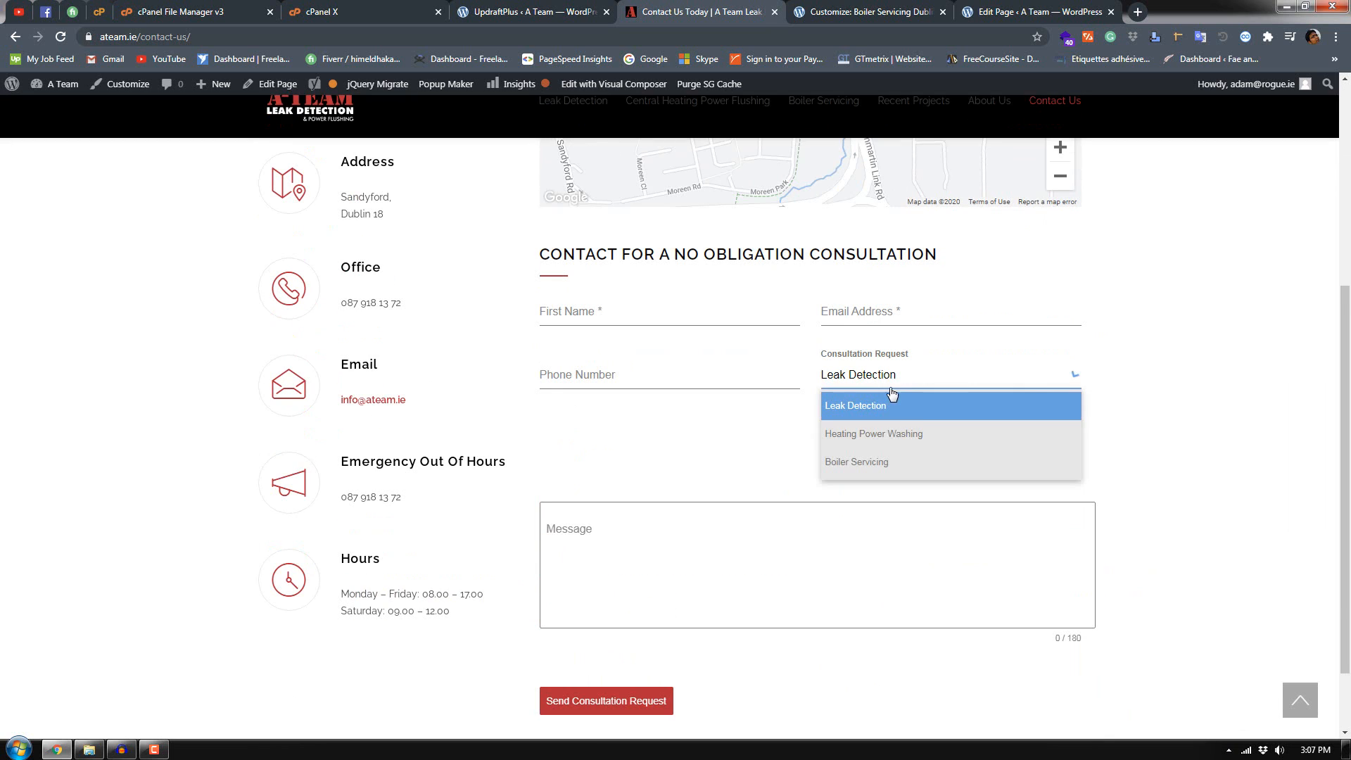
click(892, 433)
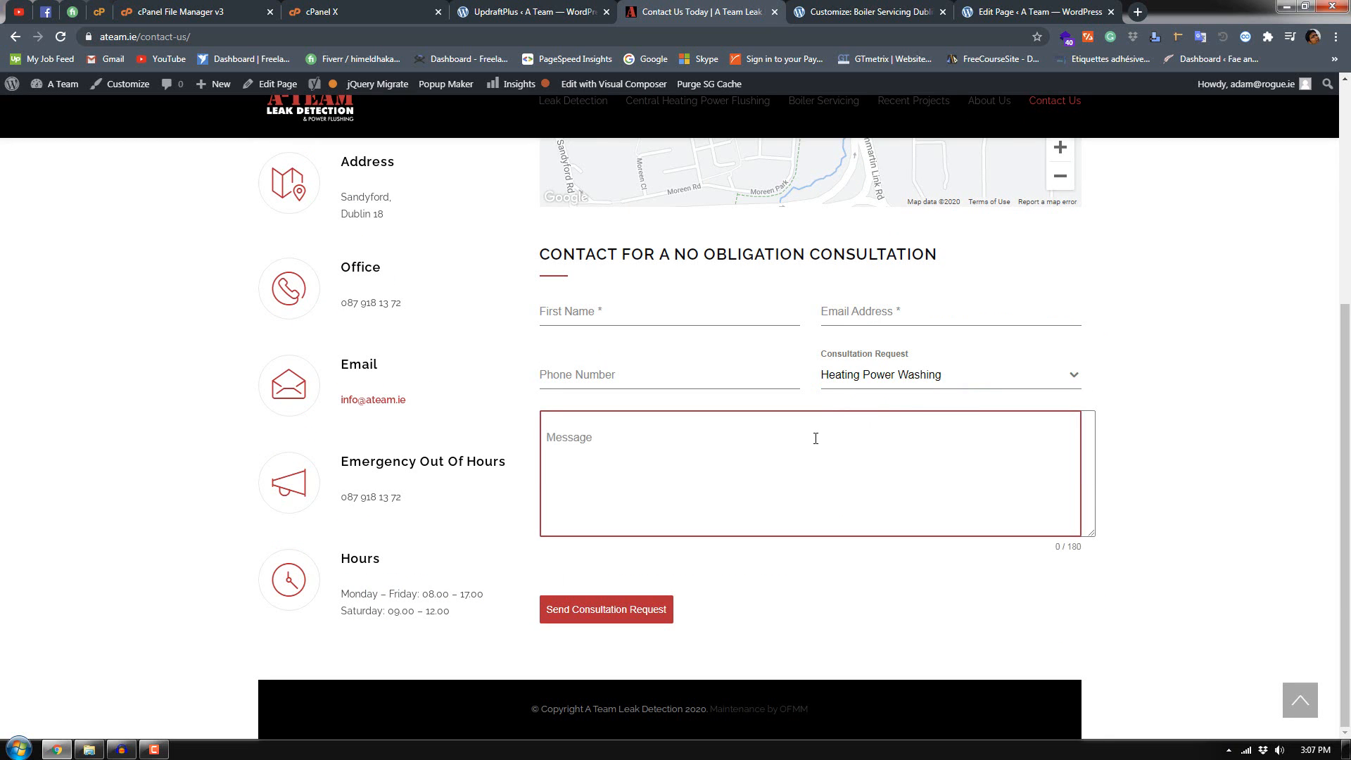
click(608, 608)
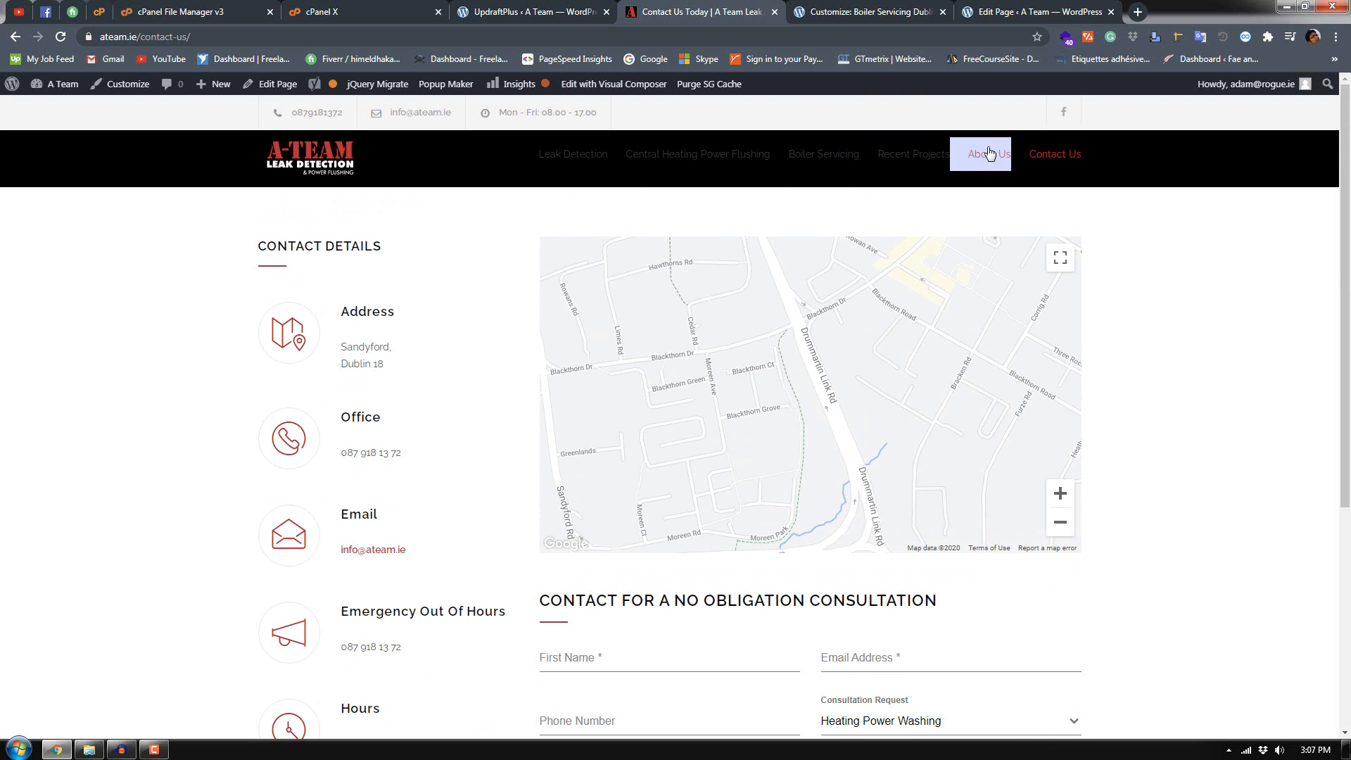
Step: Open the Request A Consultation page in the Visual Composer frontend editor
click(1110, 6)
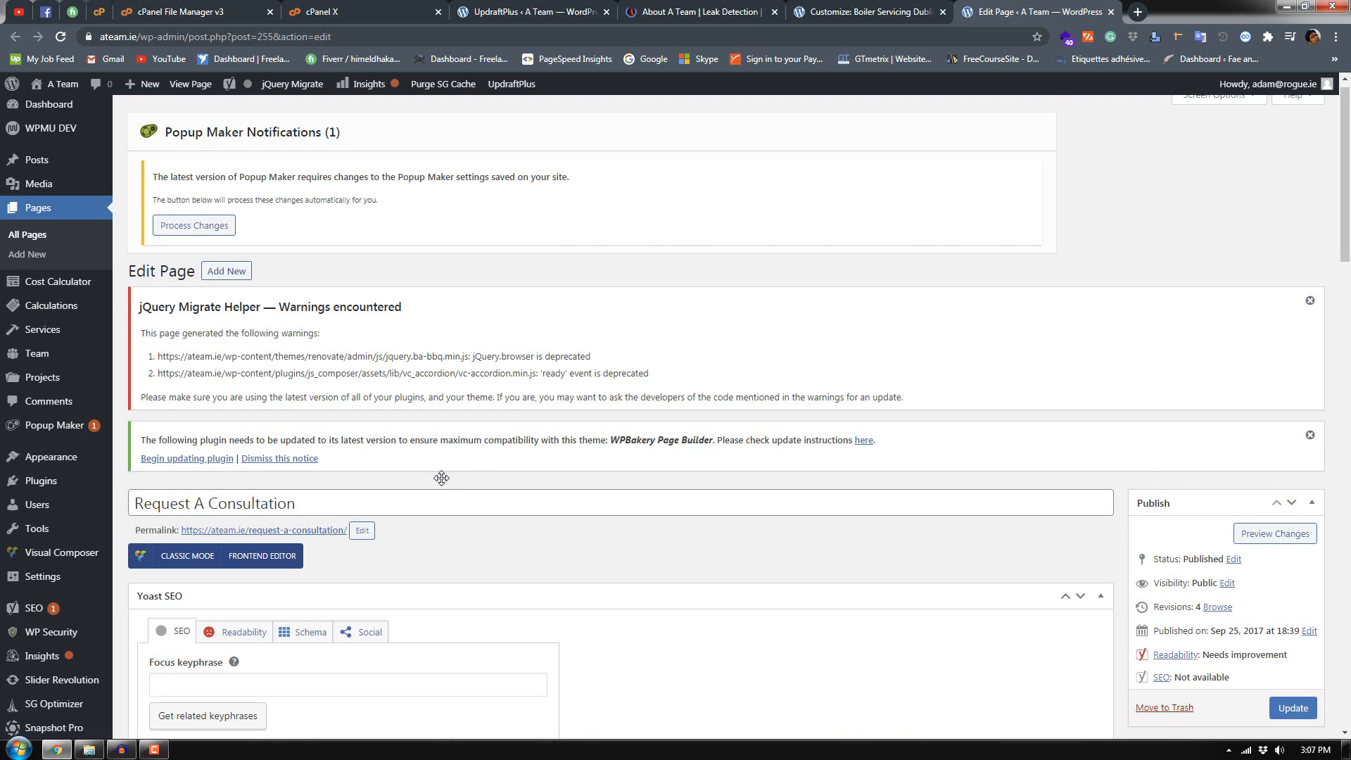
scroll(380, 493, down, 10)
scroll(381, 494, up, 6)
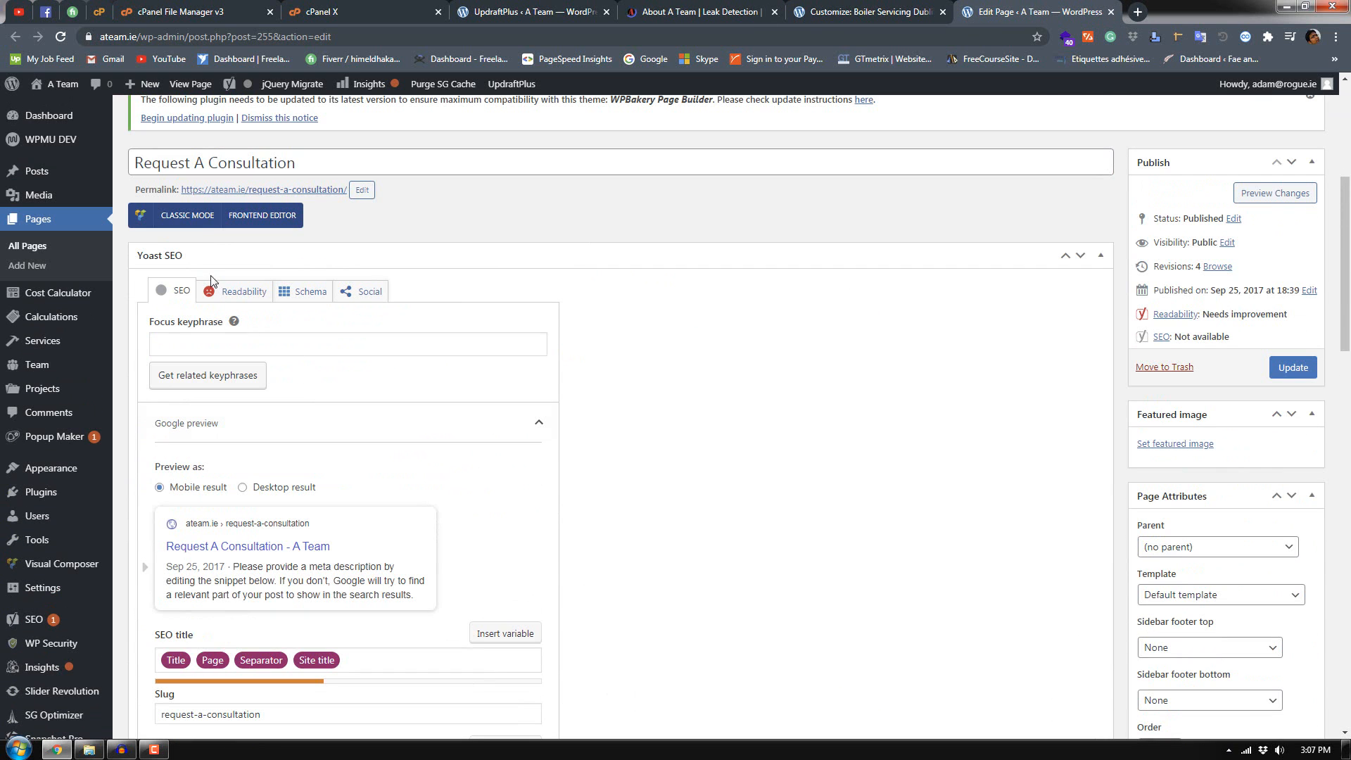
click(198, 220)
Step: Check the Boiler Servicing page in the customizer preview and close that browser tab
click(865, 11)
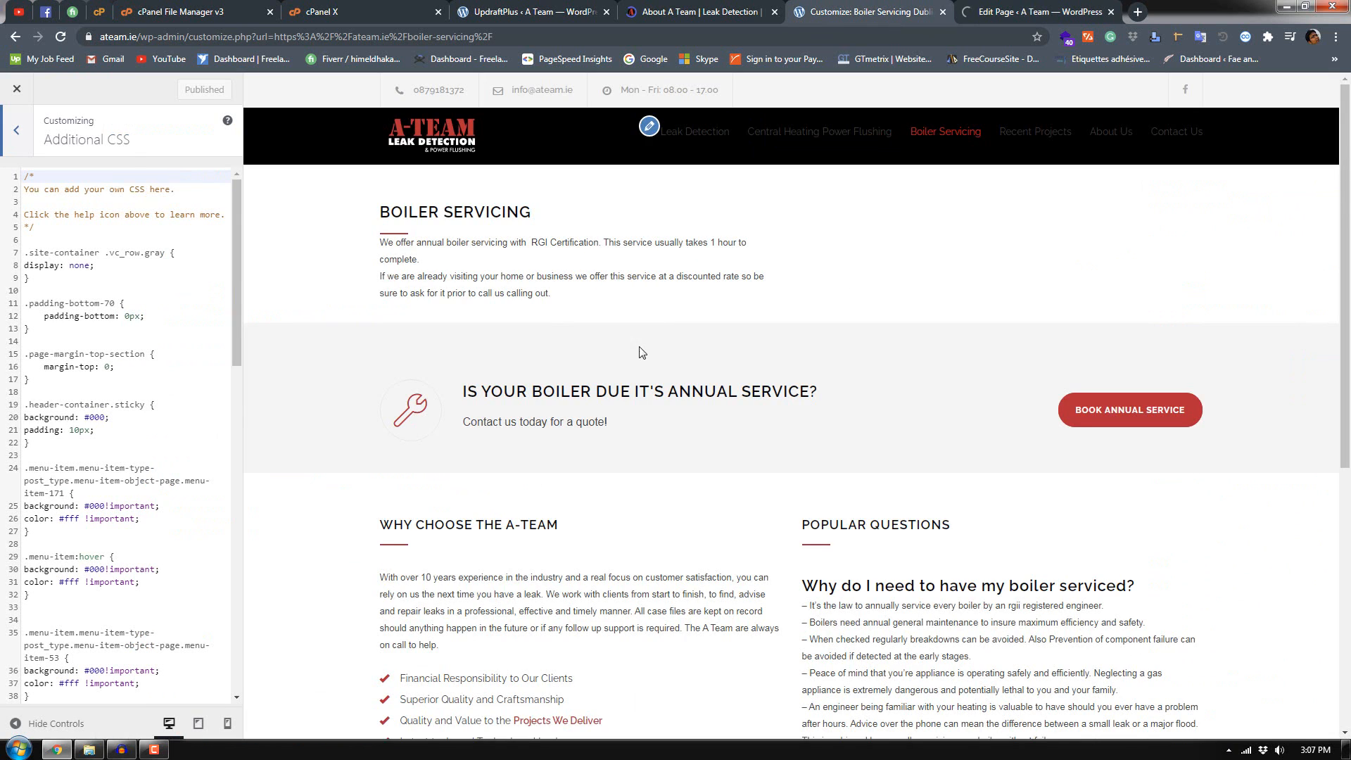
scroll(642, 351, down, 3)
scroll(641, 351, up, 3)
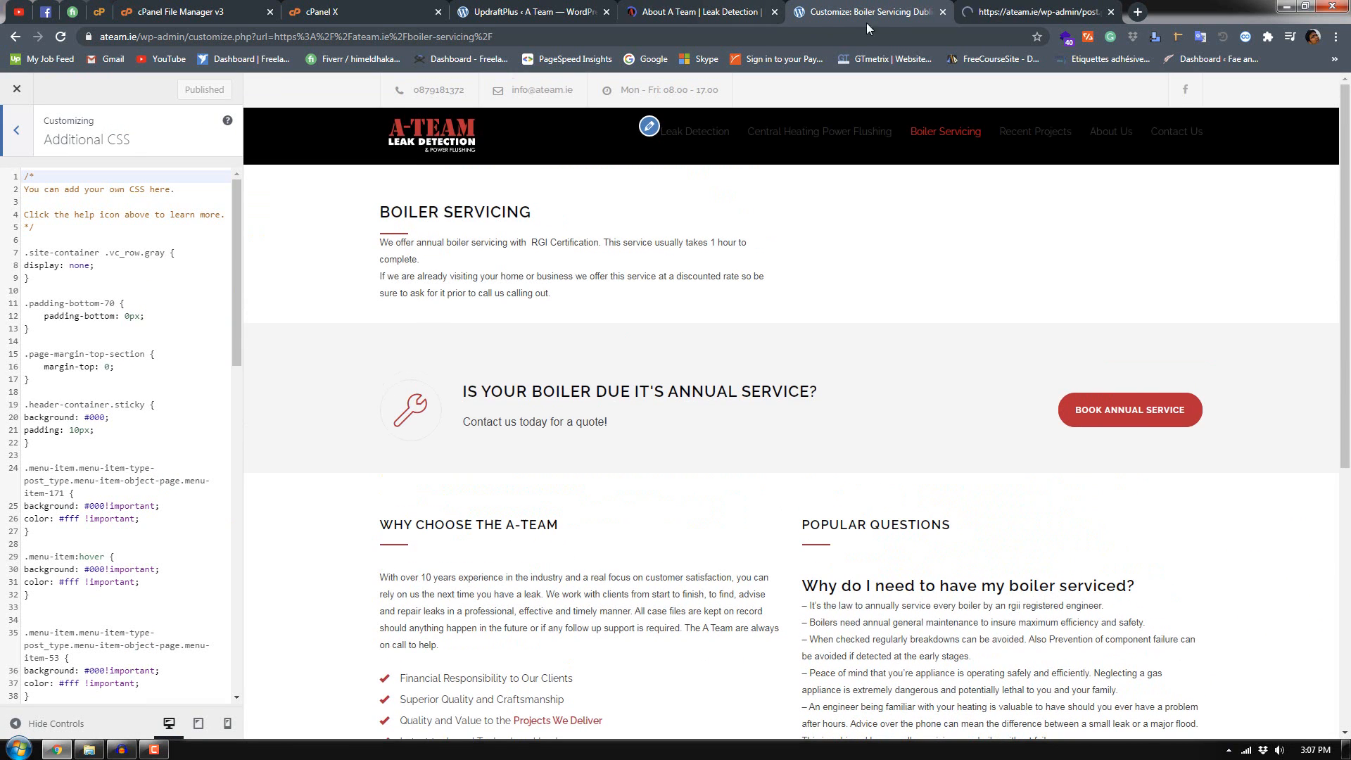
click(941, 14)
Step: Check the live About Us page's content from start to end and reload the page
click(700, 12)
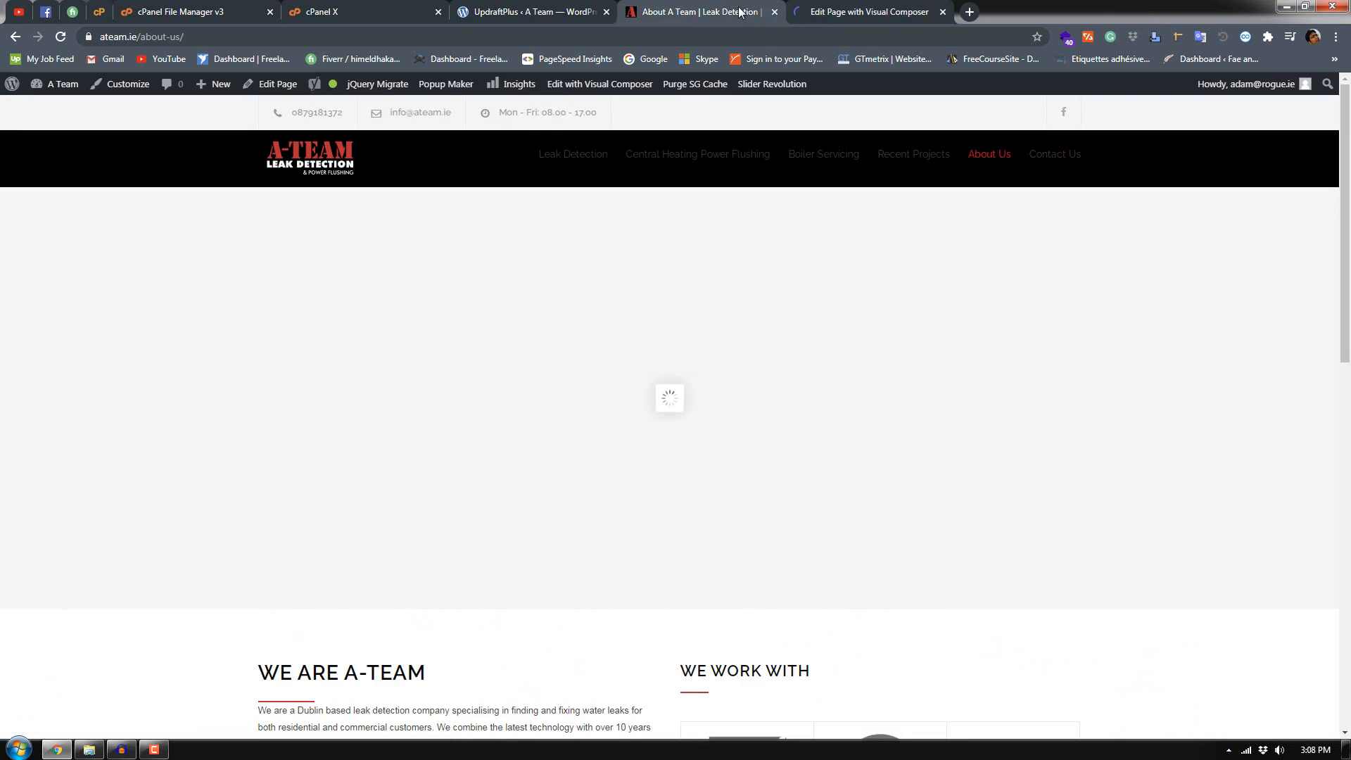
scroll(567, 381, down, 3)
scroll(568, 387, down, 7)
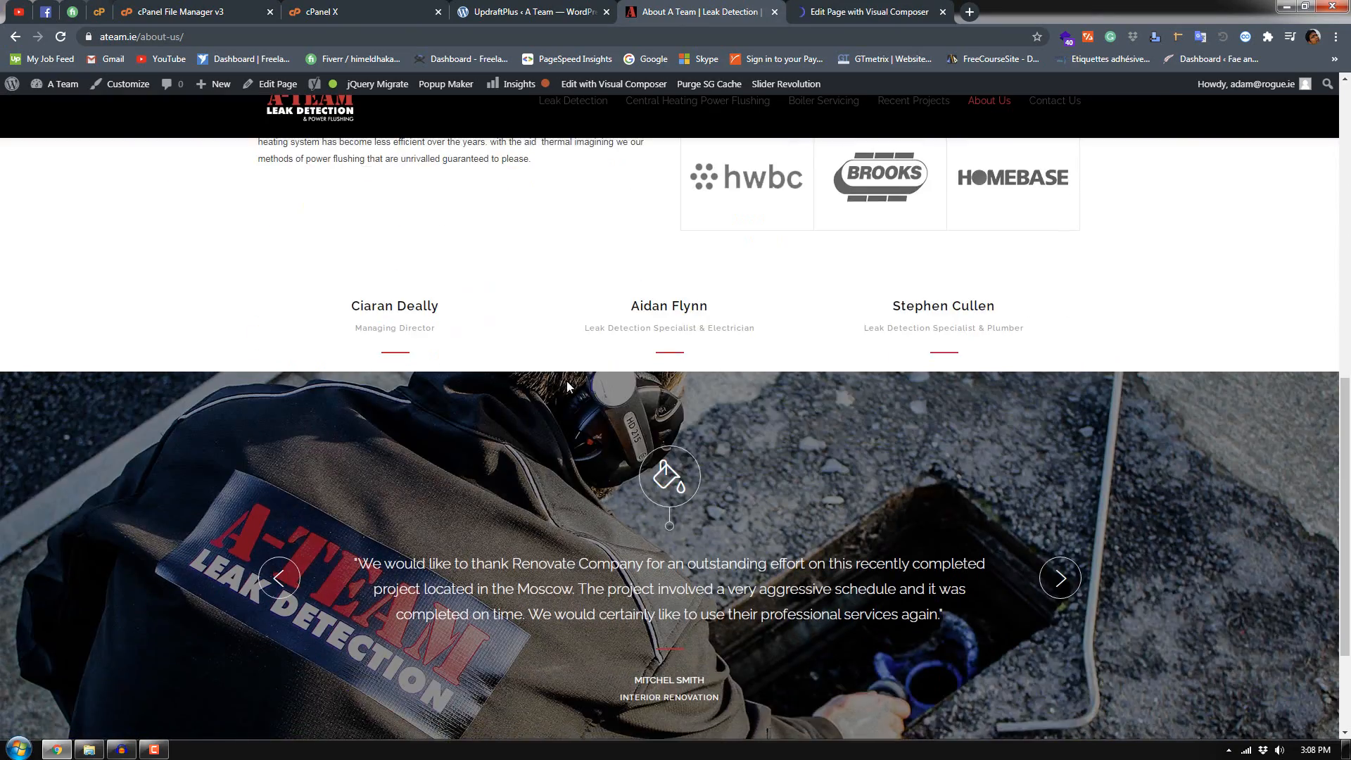
scroll(567, 386, up, 6)
scroll(568, 386, down, 6)
scroll(567, 381, down, 3)
key(F5)
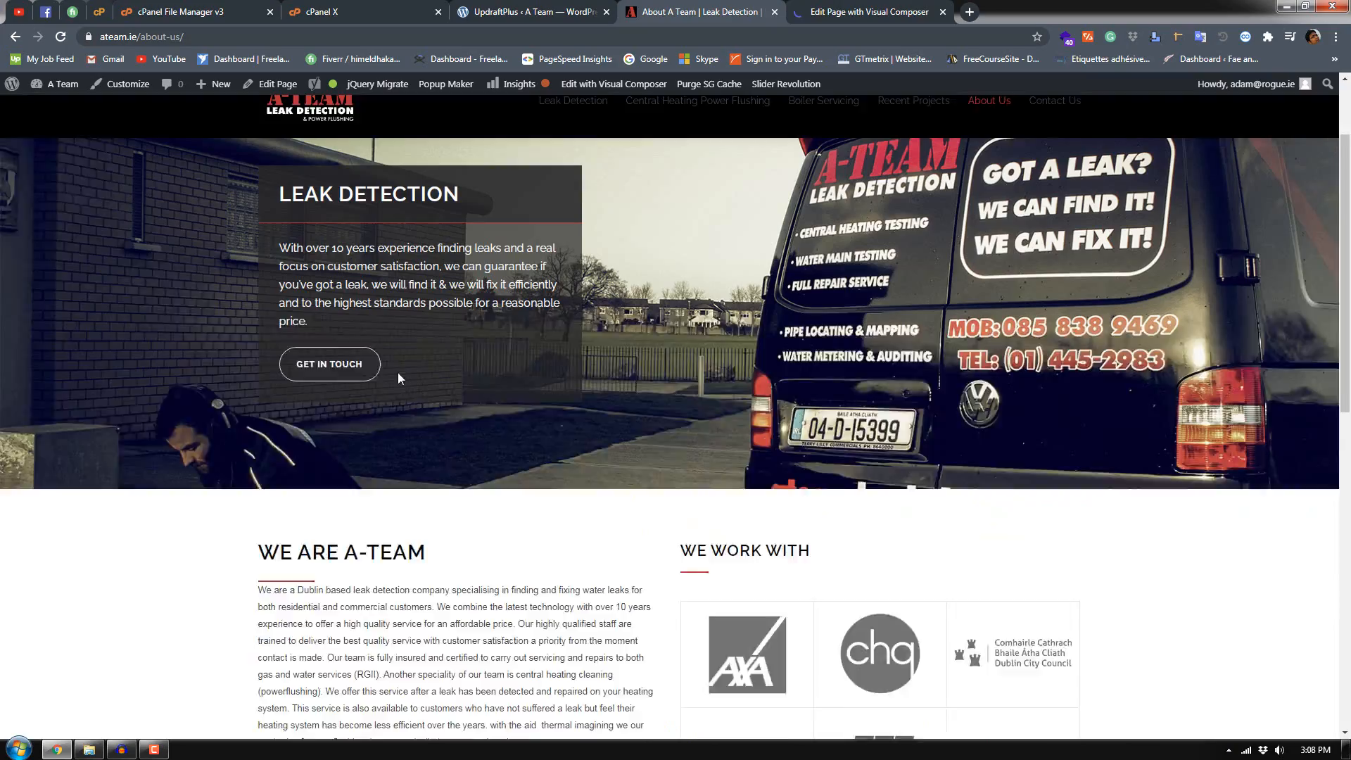
Step: Follow the About Us banner's Get In Touch link, check the contact page's form, and open the Central Heating Power Flushing page
click(330, 484)
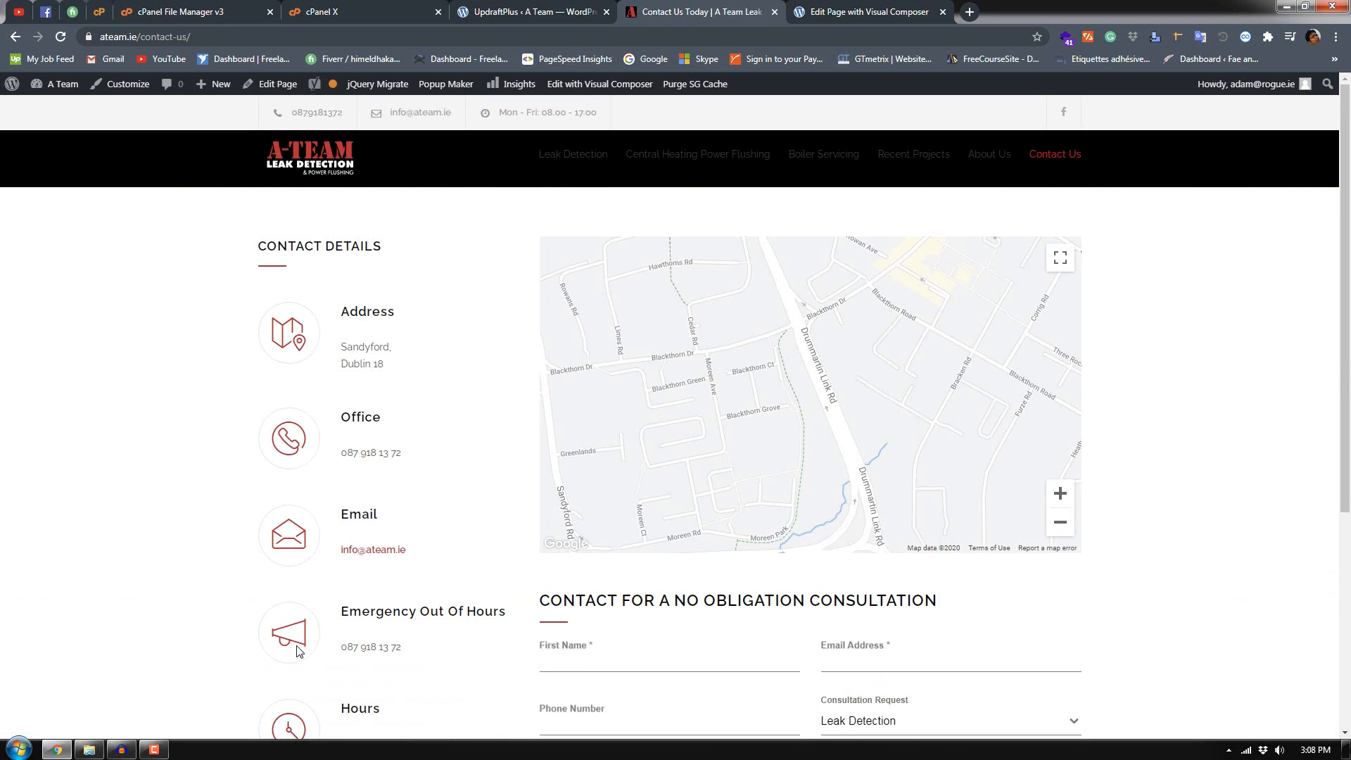
click(159, 752)
click(159, 752)
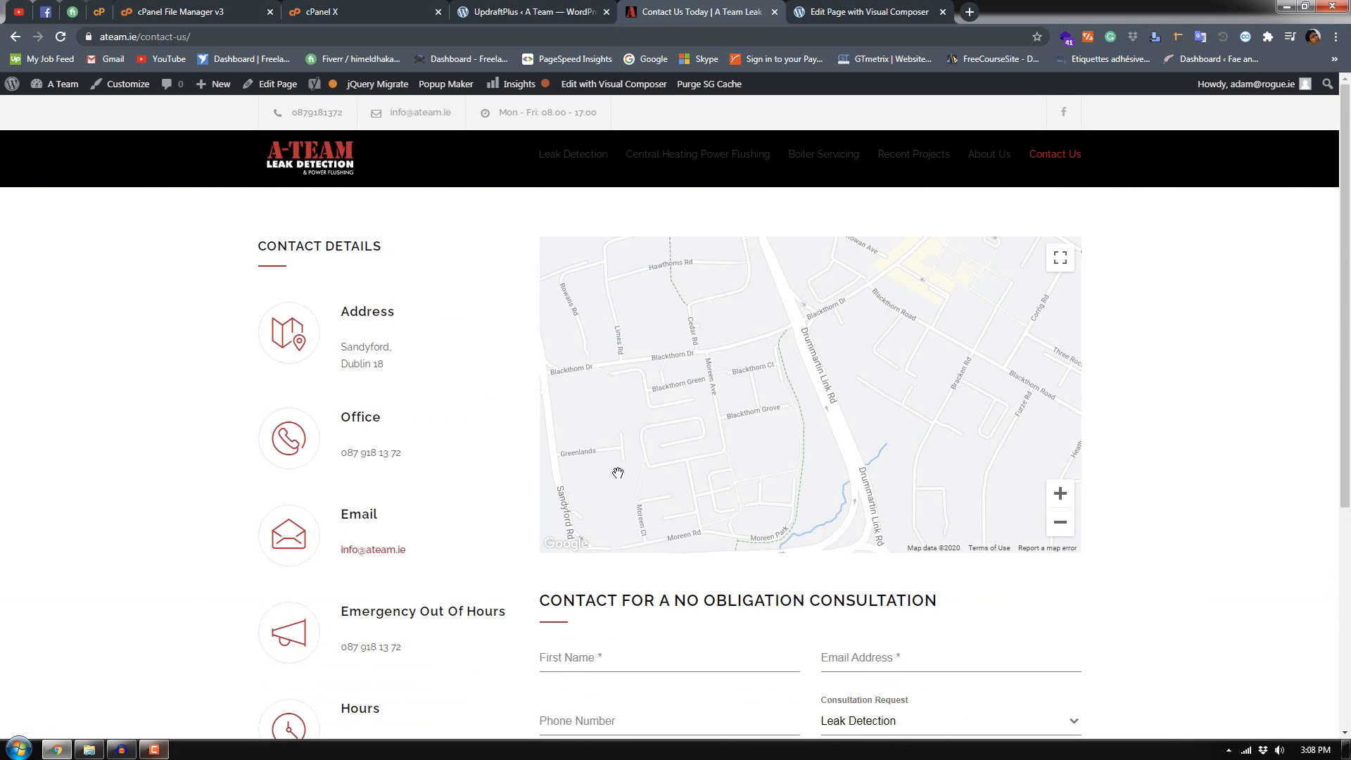
scroll(618, 472, down, 5)
scroll(617, 473, up, 5)
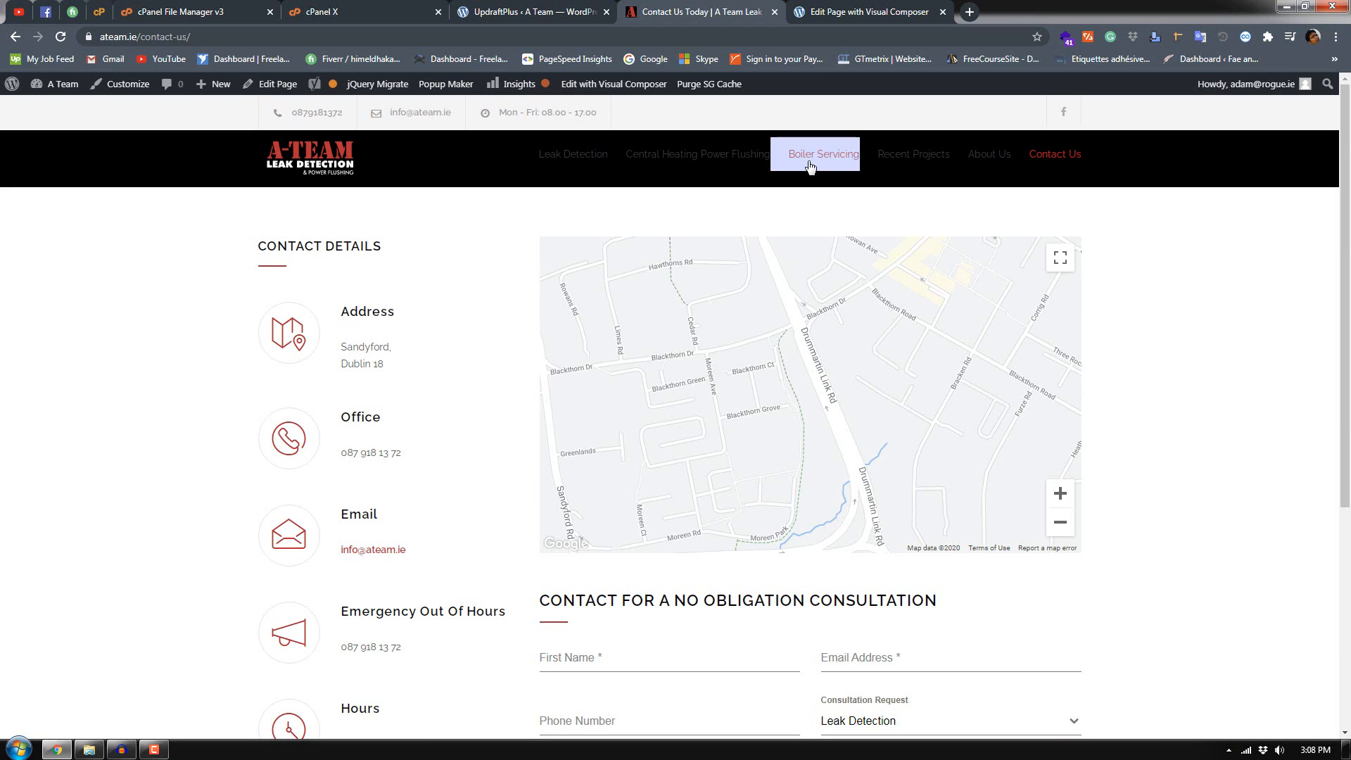
click(697, 154)
Step: Inspect the settings of the text block holding the caldera_form shortcode in the Request A Consultation frontend editor
key(ctrl+Tab)
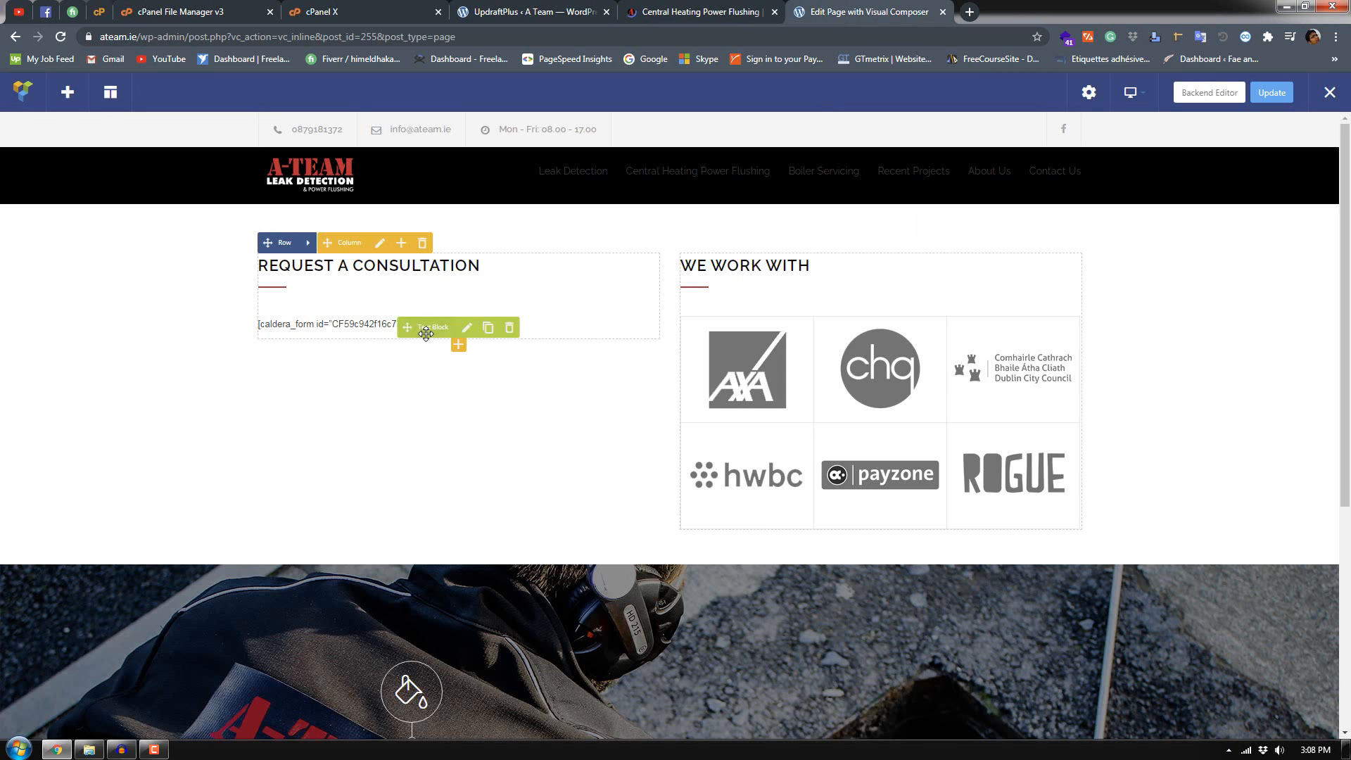
click(469, 325)
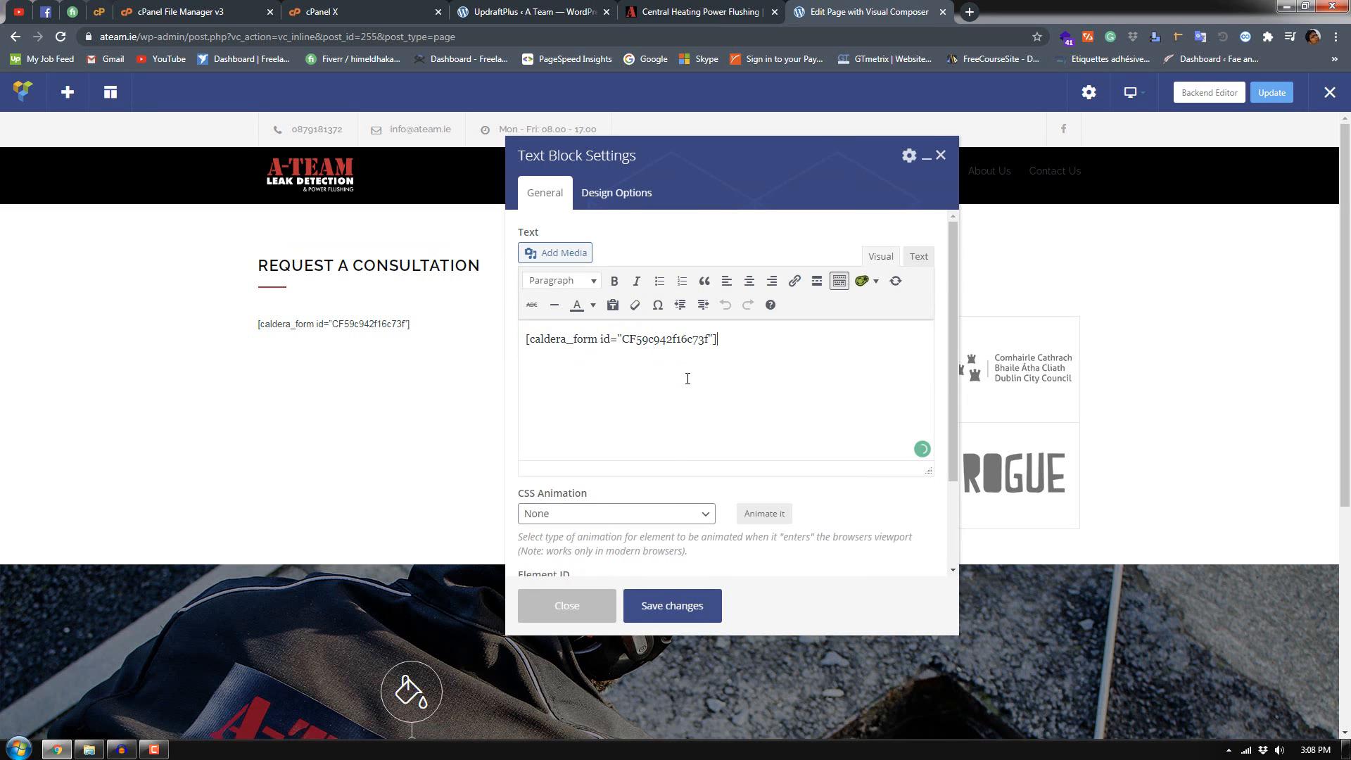
click(555, 620)
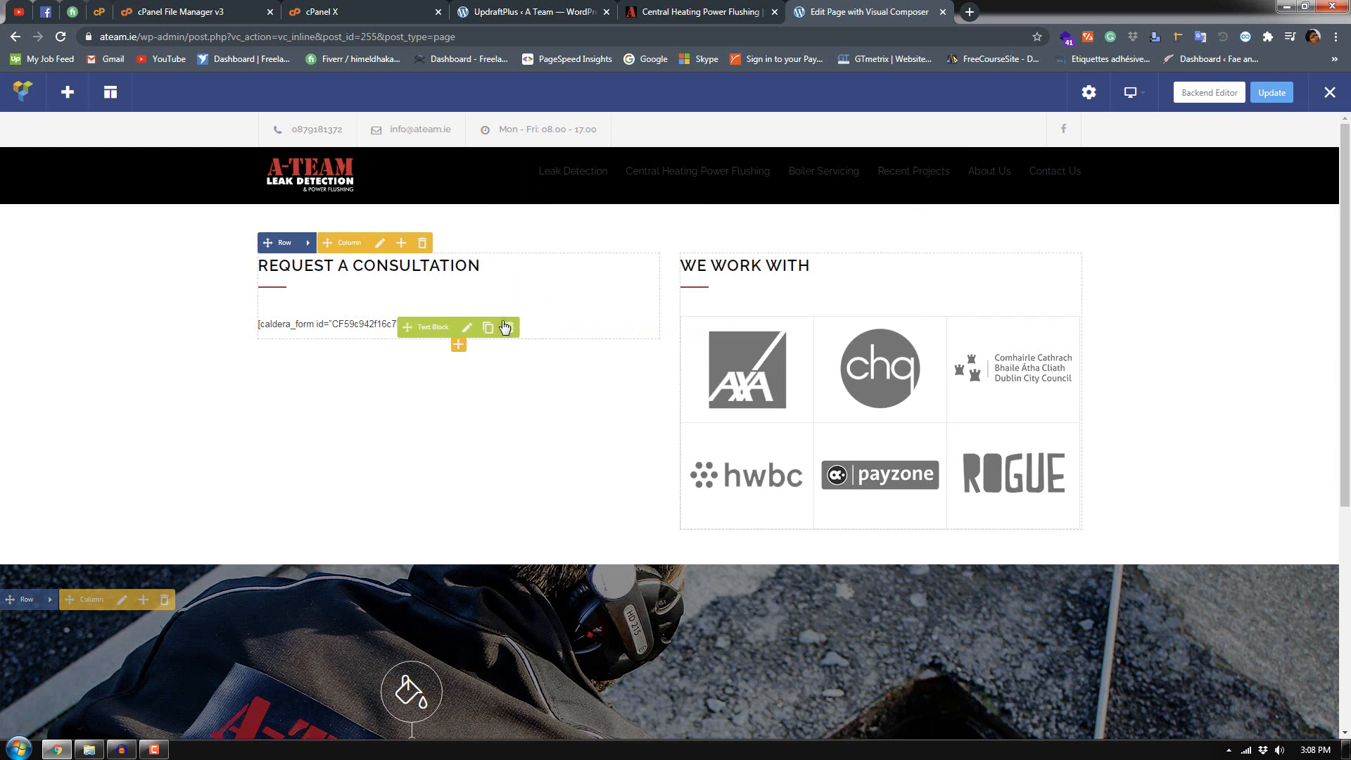
Step: Add a Contact form element below the caldera_form shortcode text block, saving it with its default settings
click(459, 345)
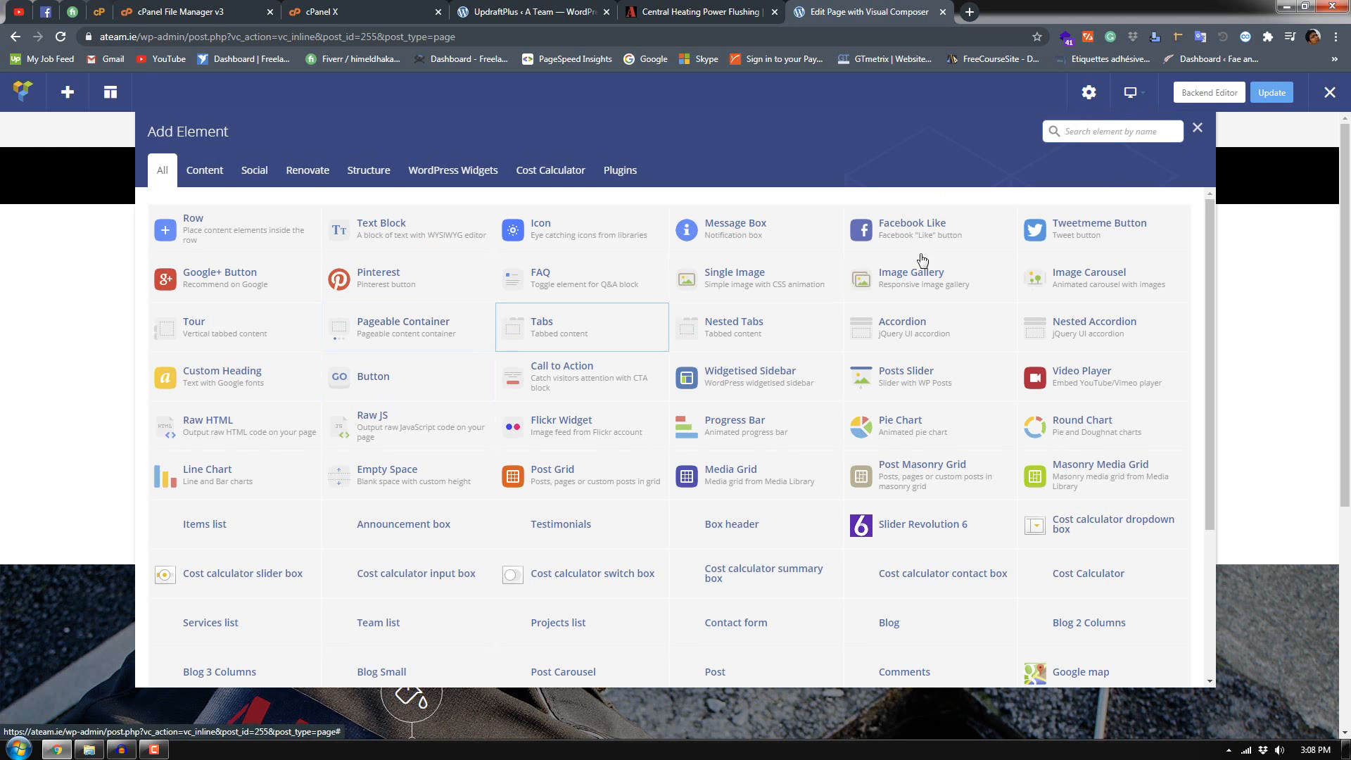
text(fo)
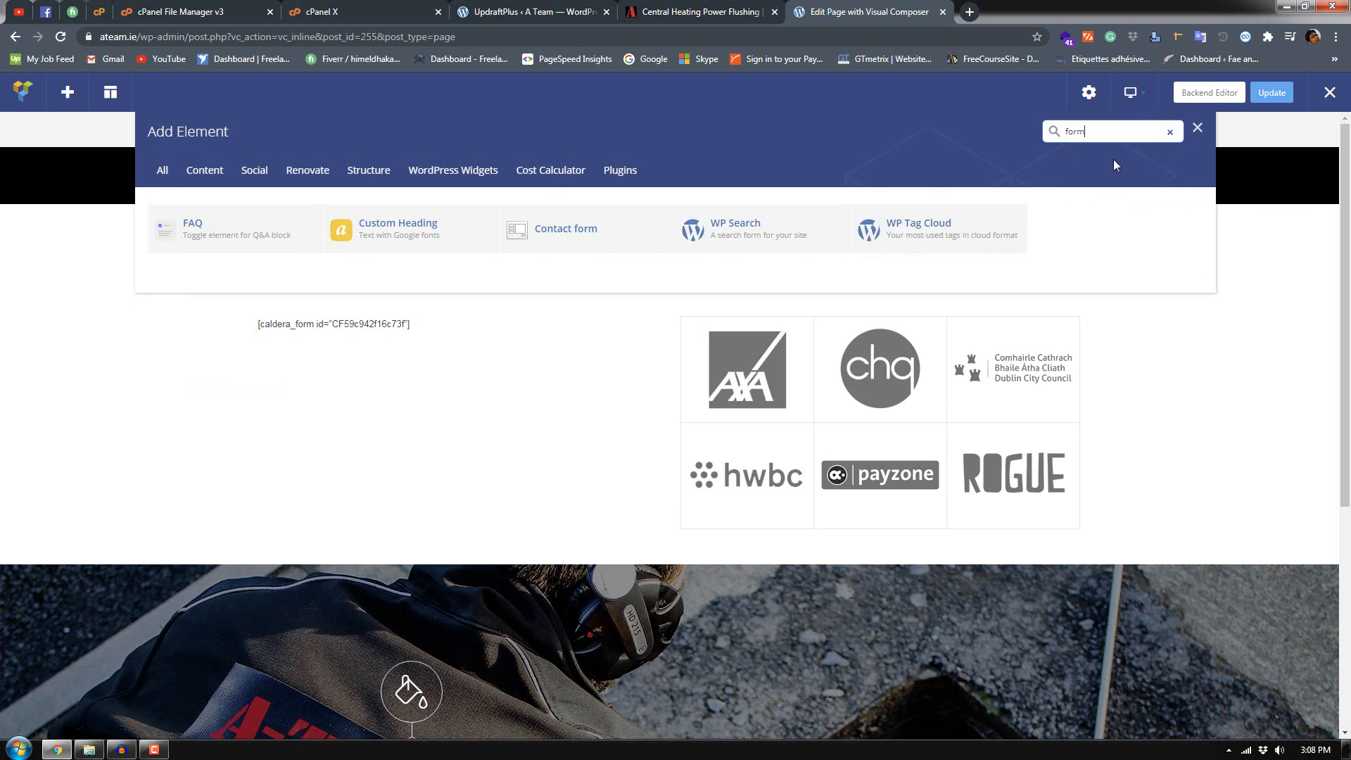
text(rm)
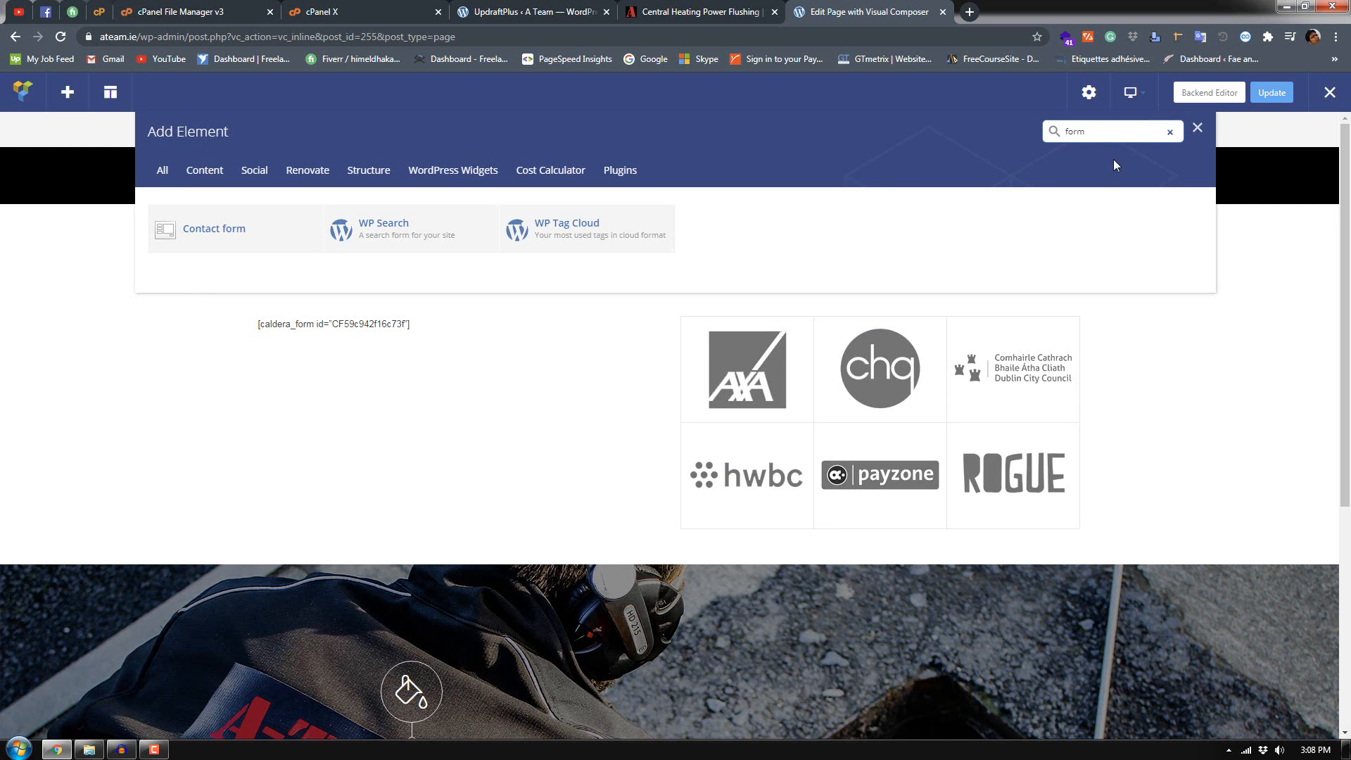
click(303, 231)
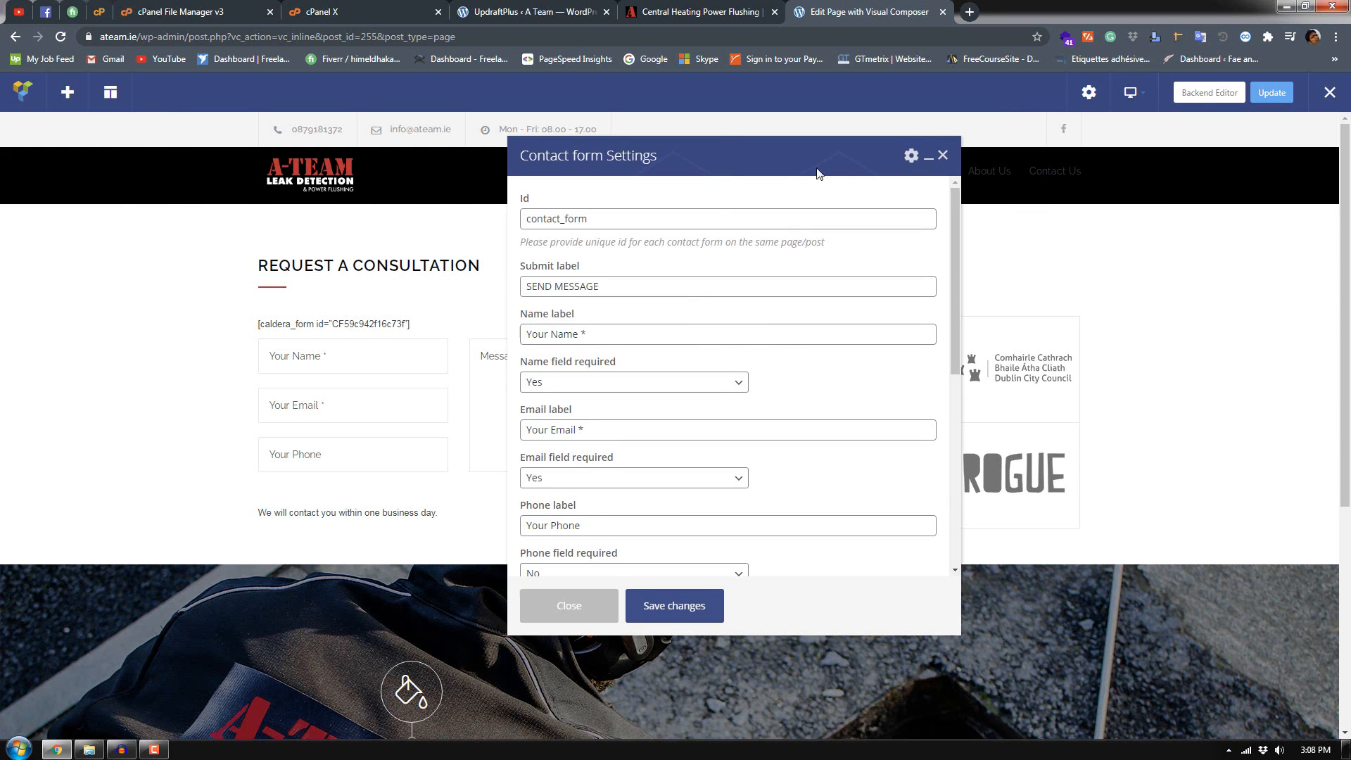
drag(718, 166, 950, 172)
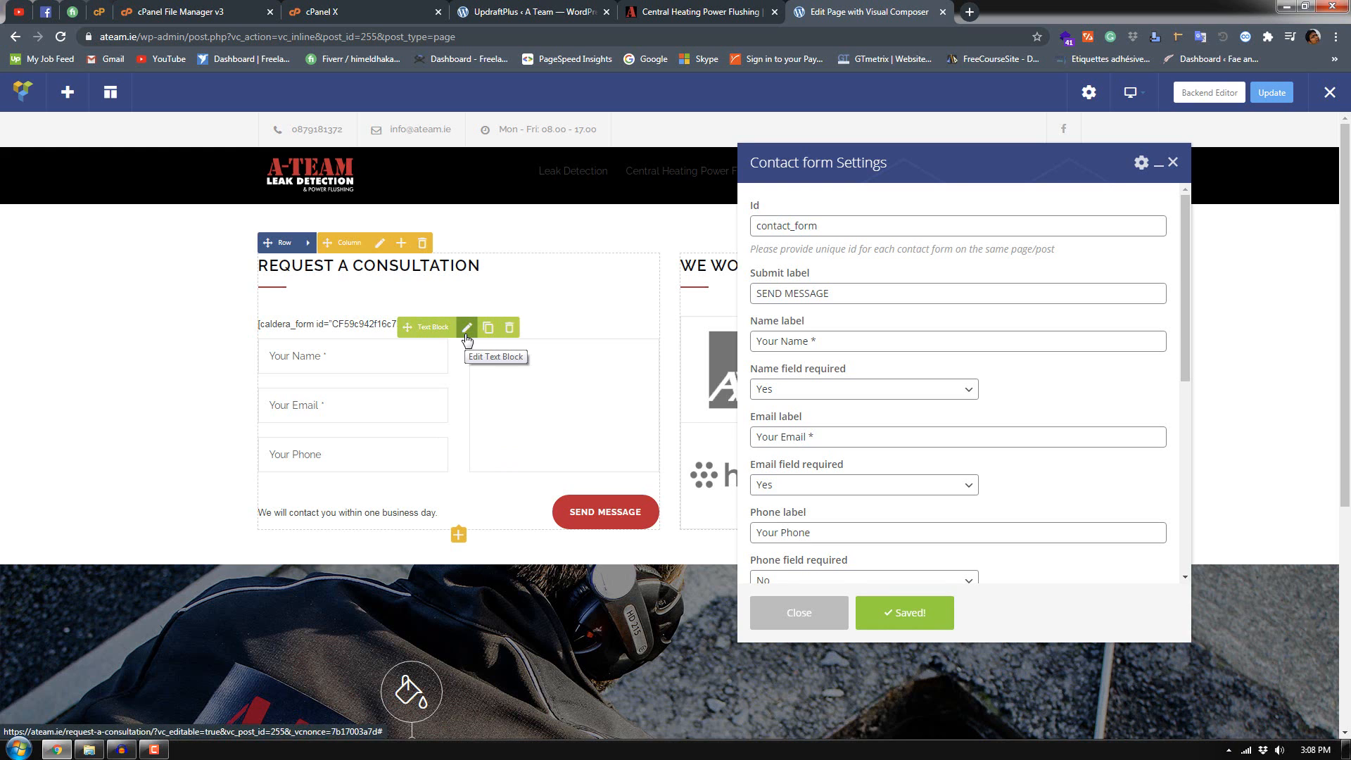
click(763, 613)
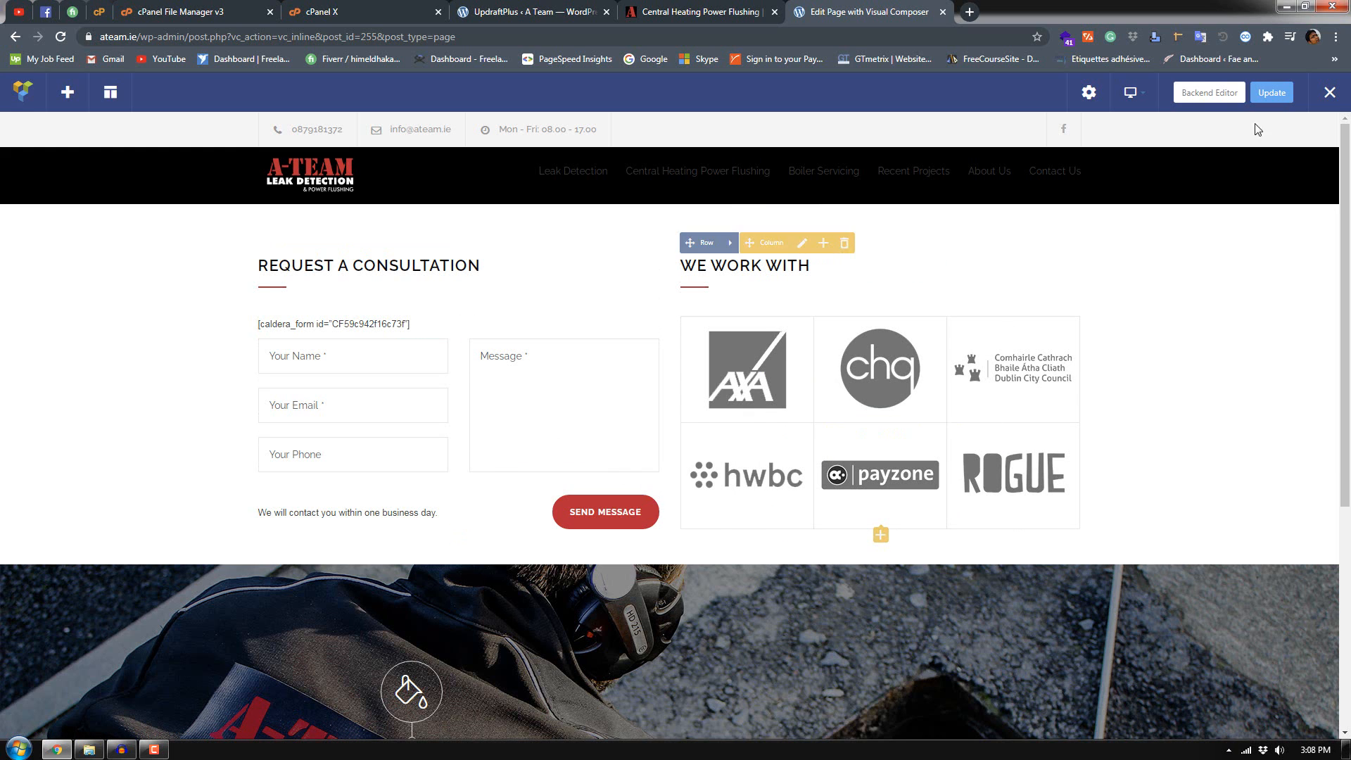
Step: Switch to the WordPress admin and open Popup Maker's list of popups
click(465, 10)
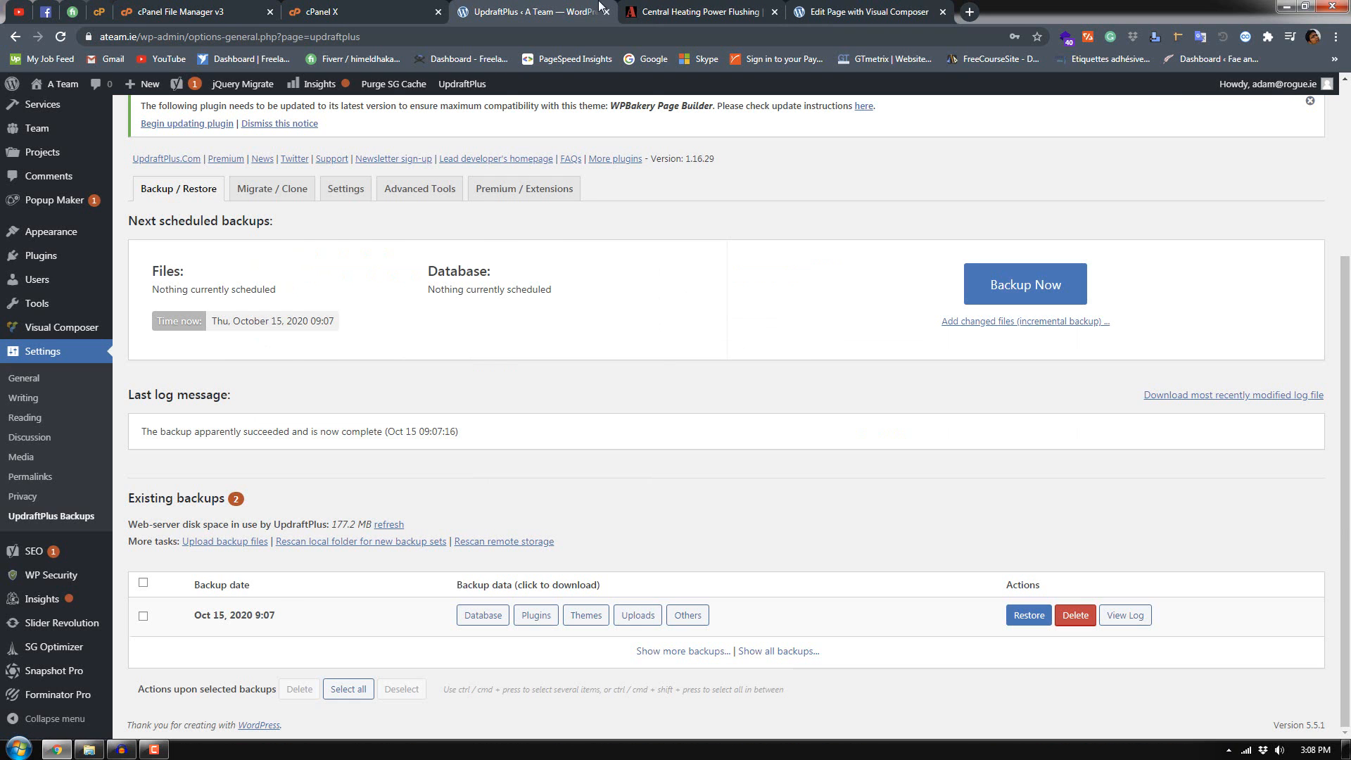
click(663, 10)
click(552, 8)
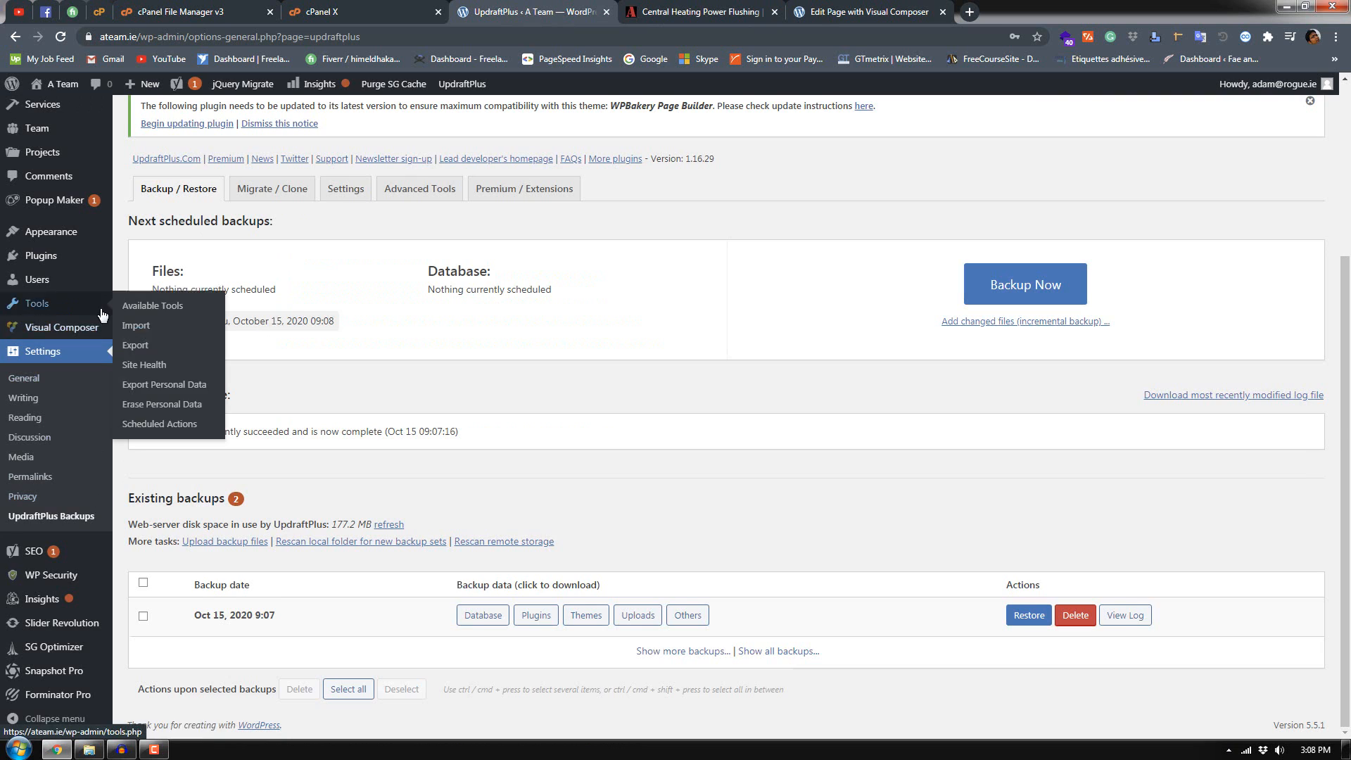
scroll(42, 317, up, 2)
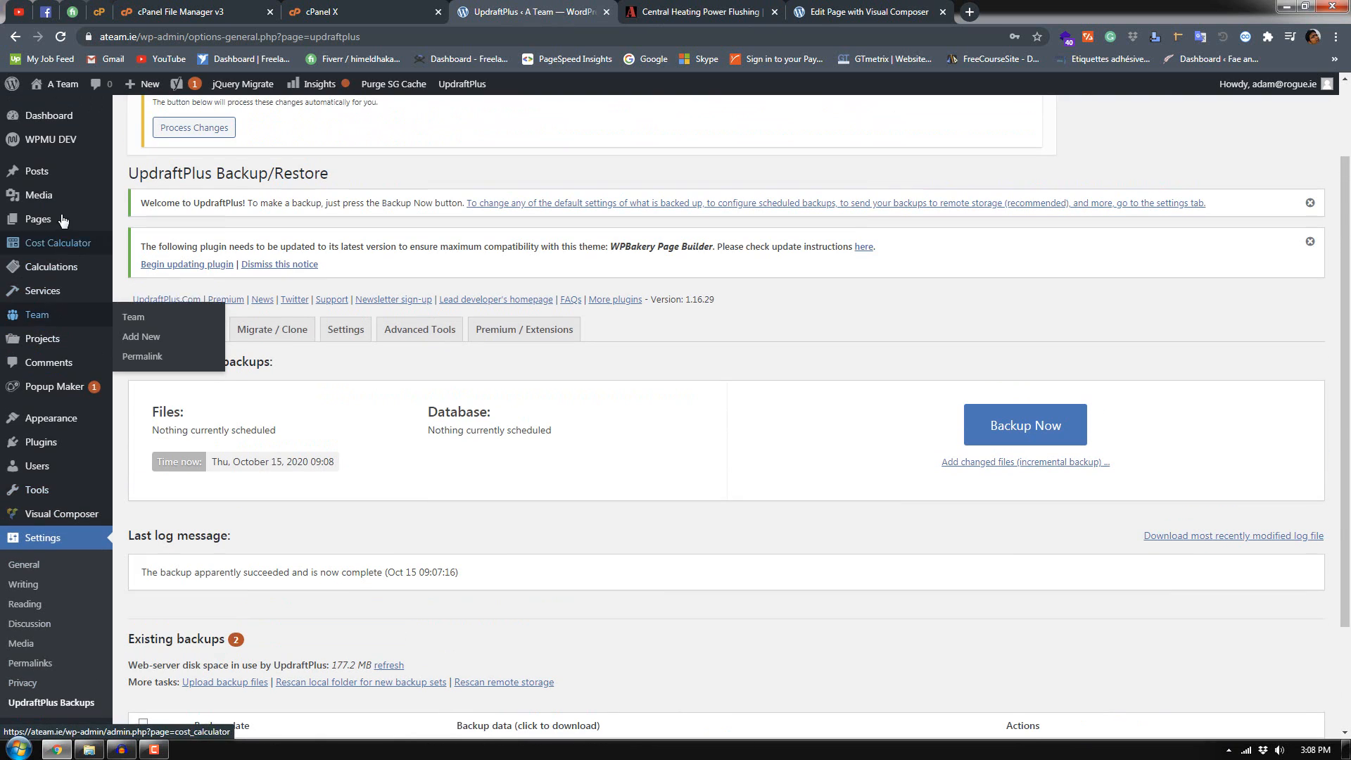
click(76, 388)
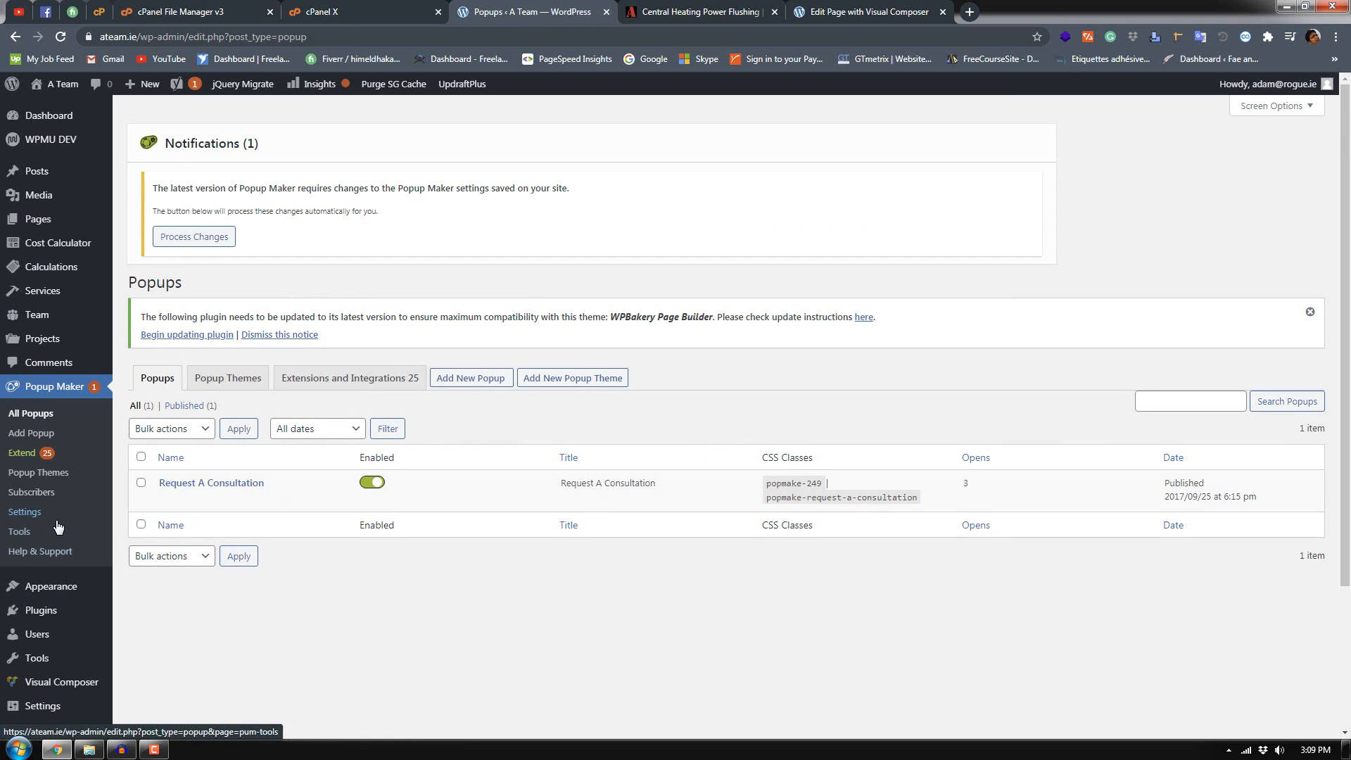
Step: Open the Forminator Pro dashboard, dismiss the quiz leads announcement, and check the listed forms
scroll(32, 517, down, 2)
scroll(62, 546, down, 1)
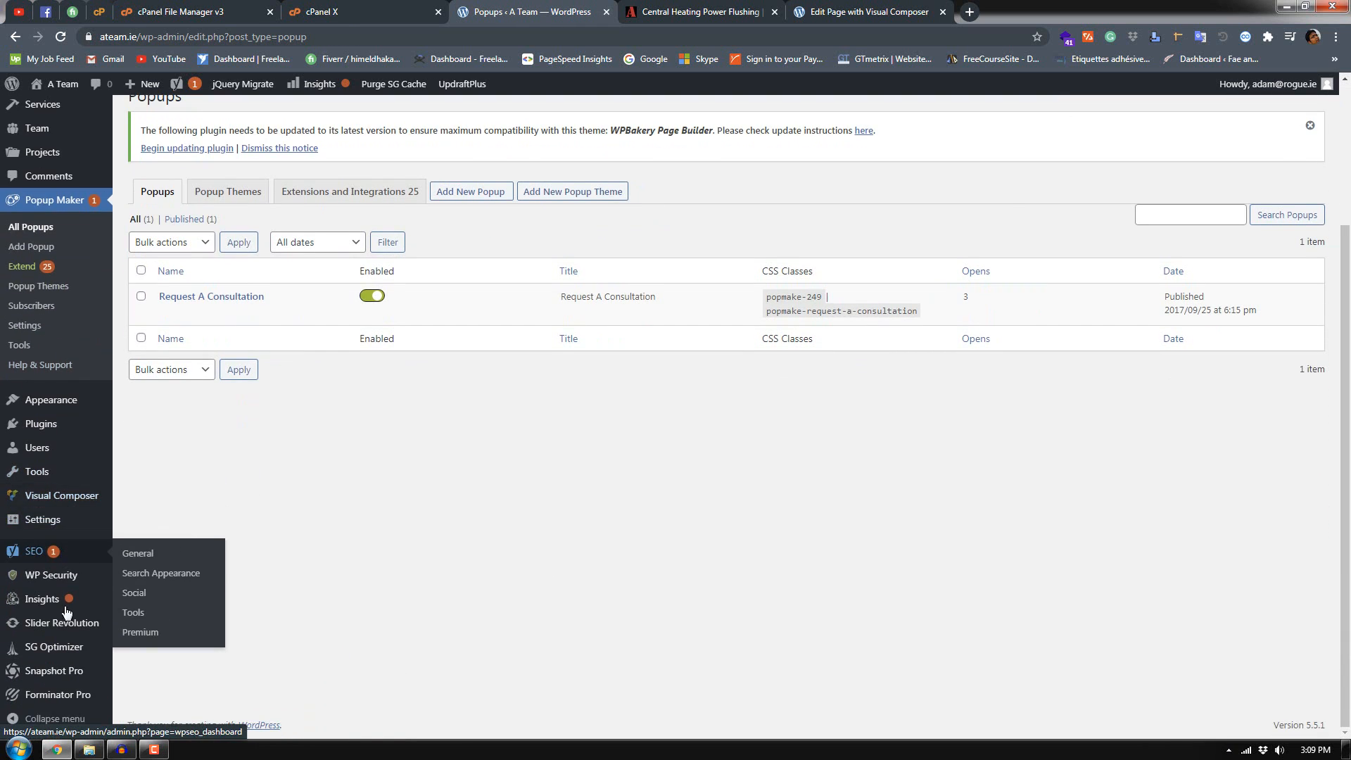
click(68, 692)
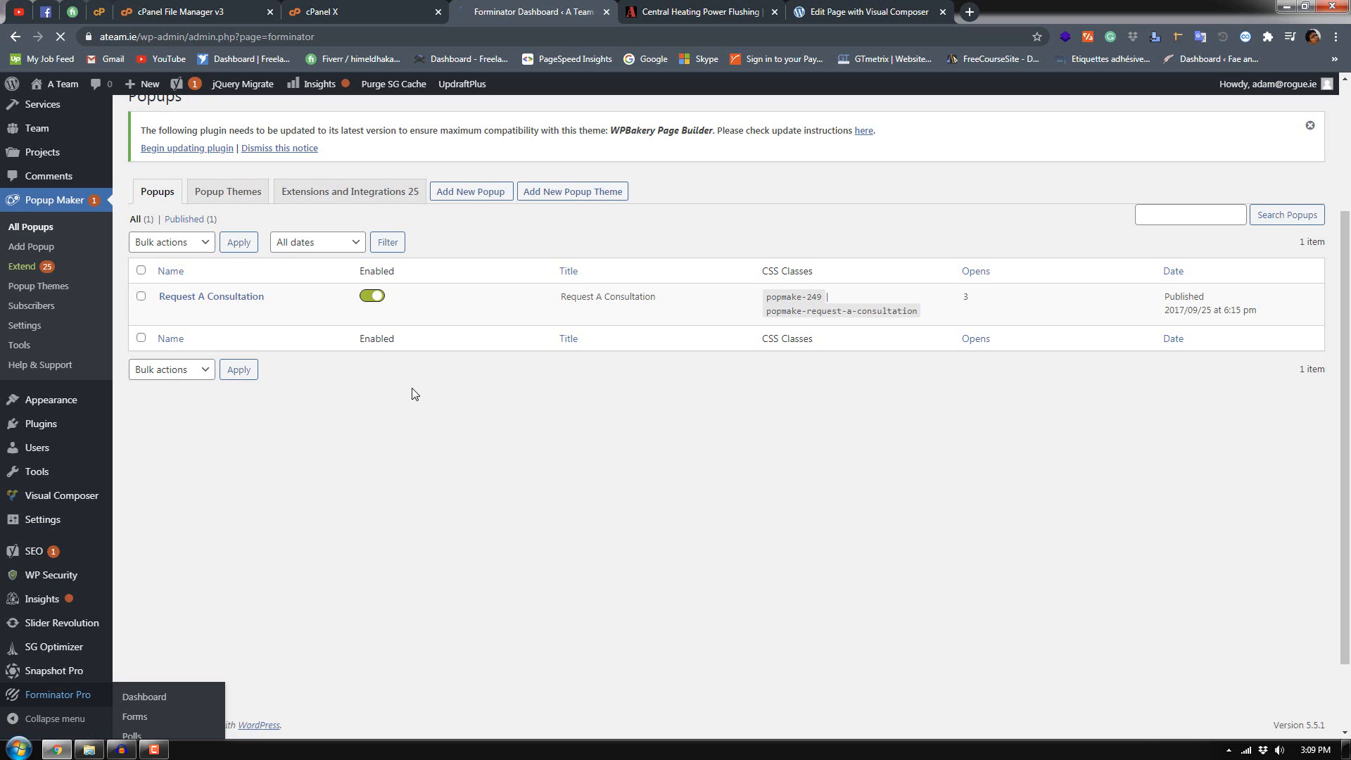
scroll(415, 394, down, 5)
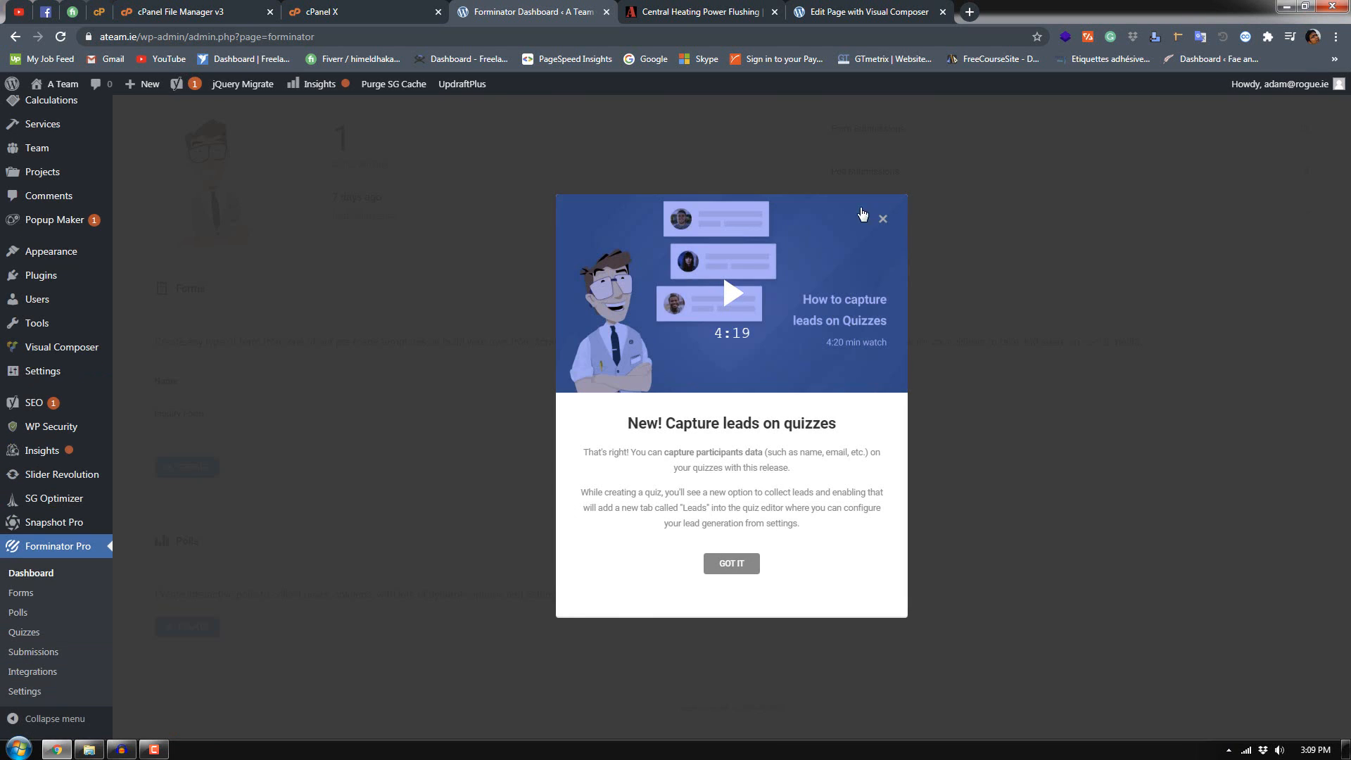
click(882, 223)
scroll(261, 581, down, 1)
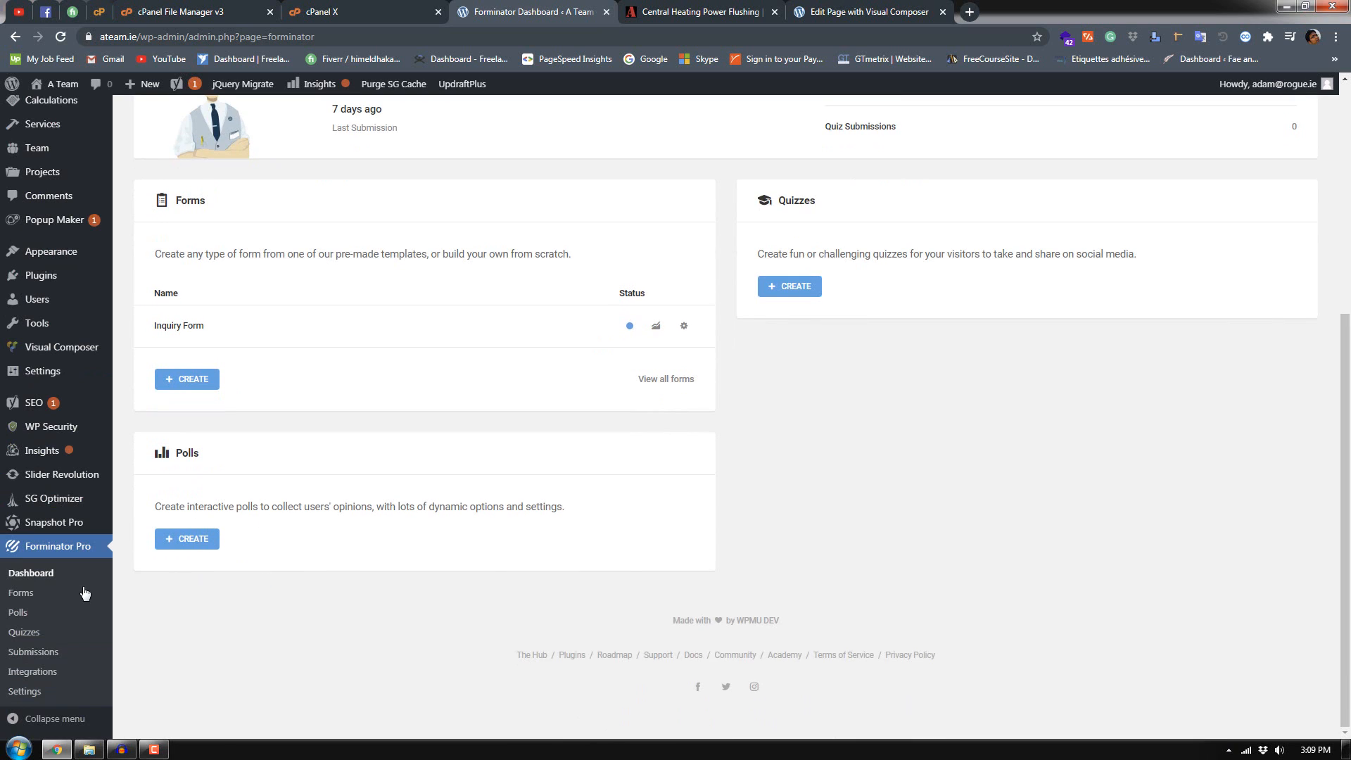
Step: Open Forminator's Inquiry Form for editing and examine its fields
click(47, 596)
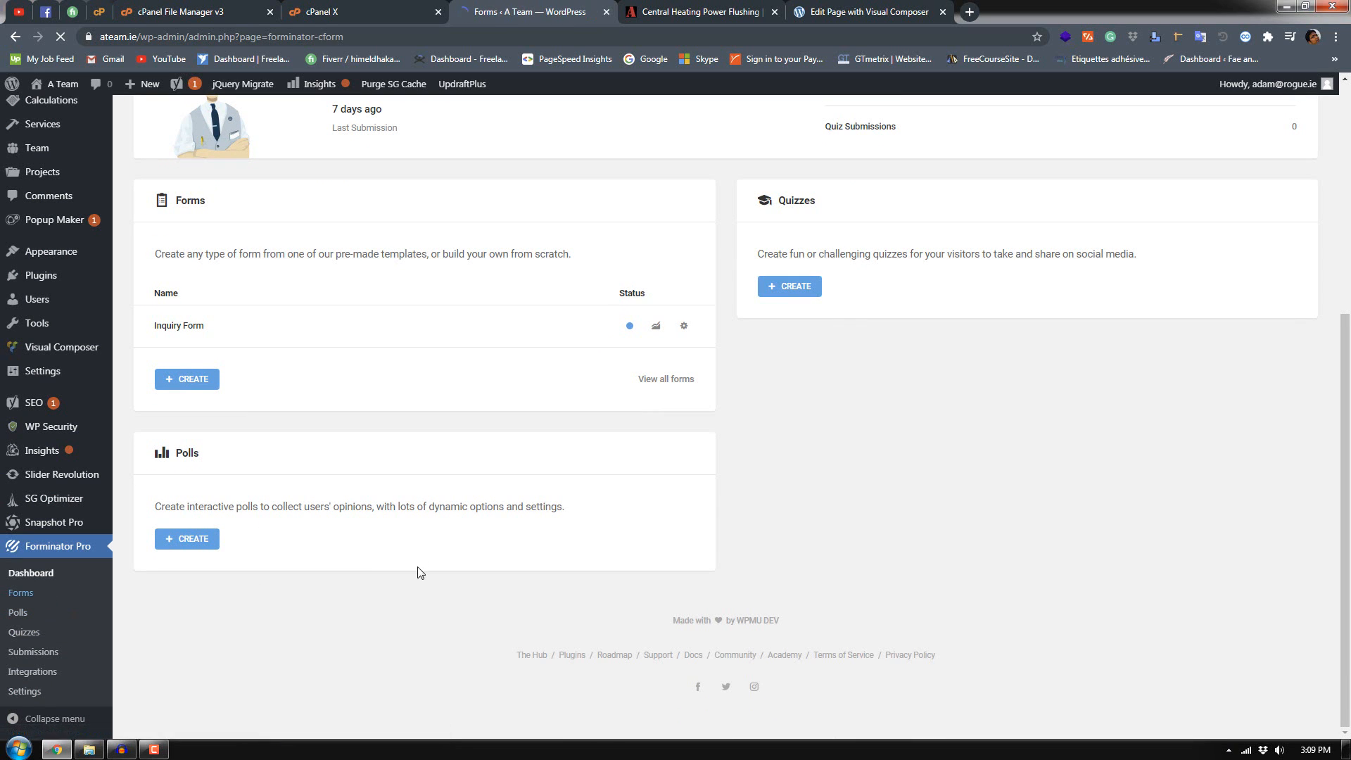
scroll(501, 463, down, 2)
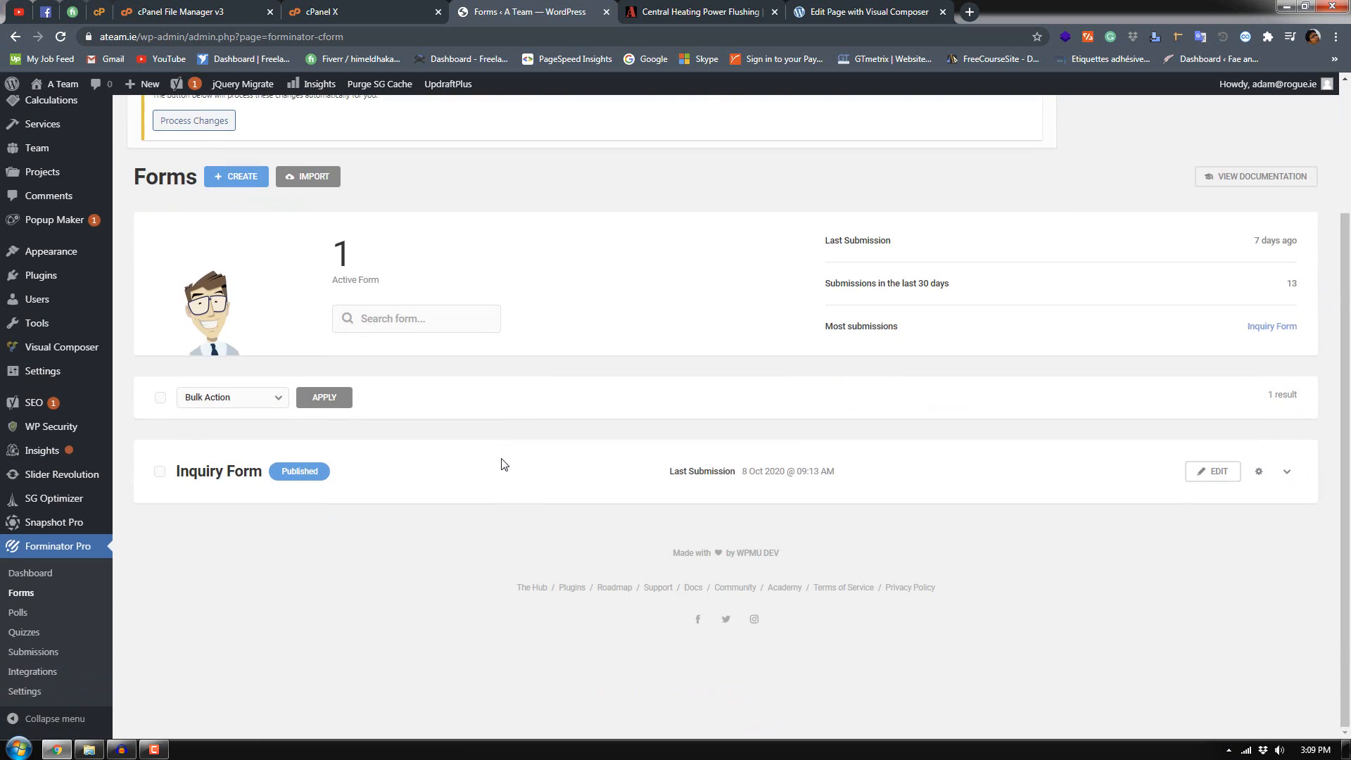
click(1223, 481)
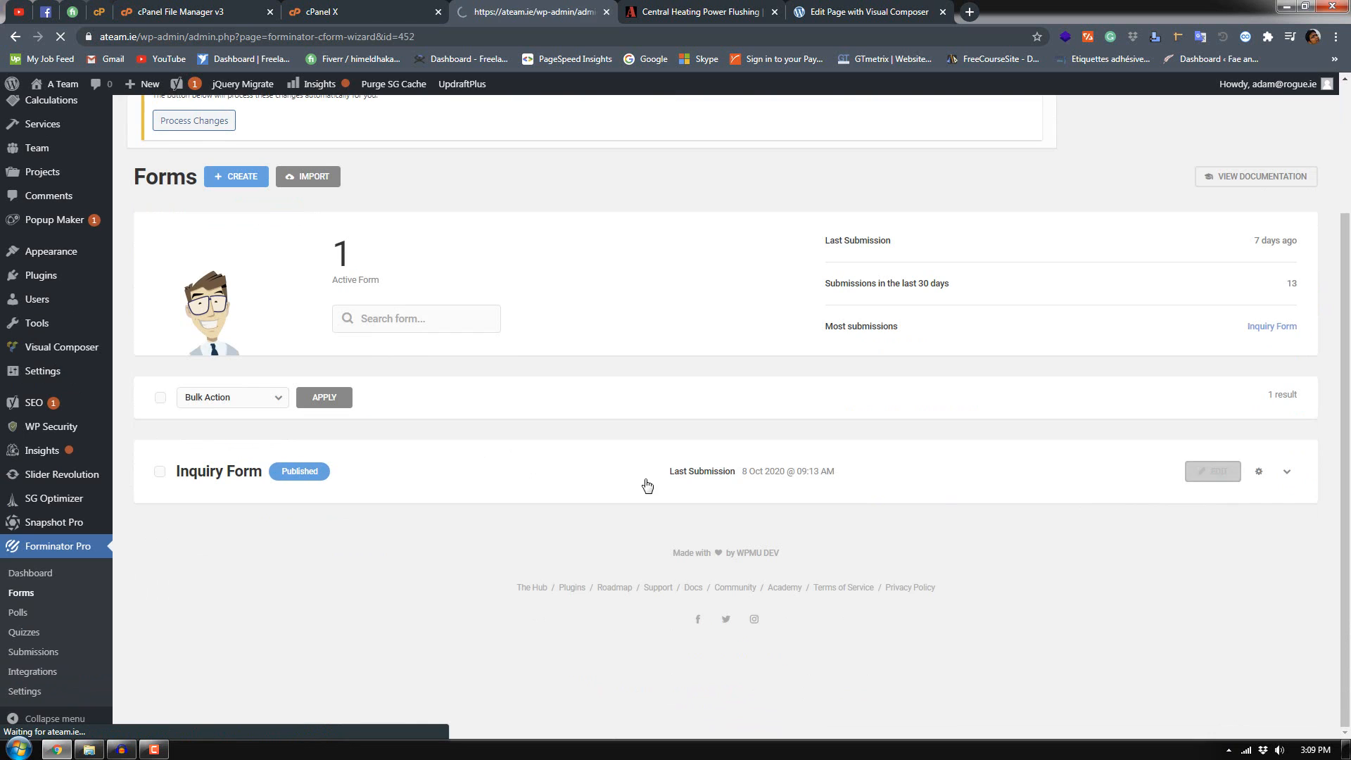
scroll(432, 394, down, 1)
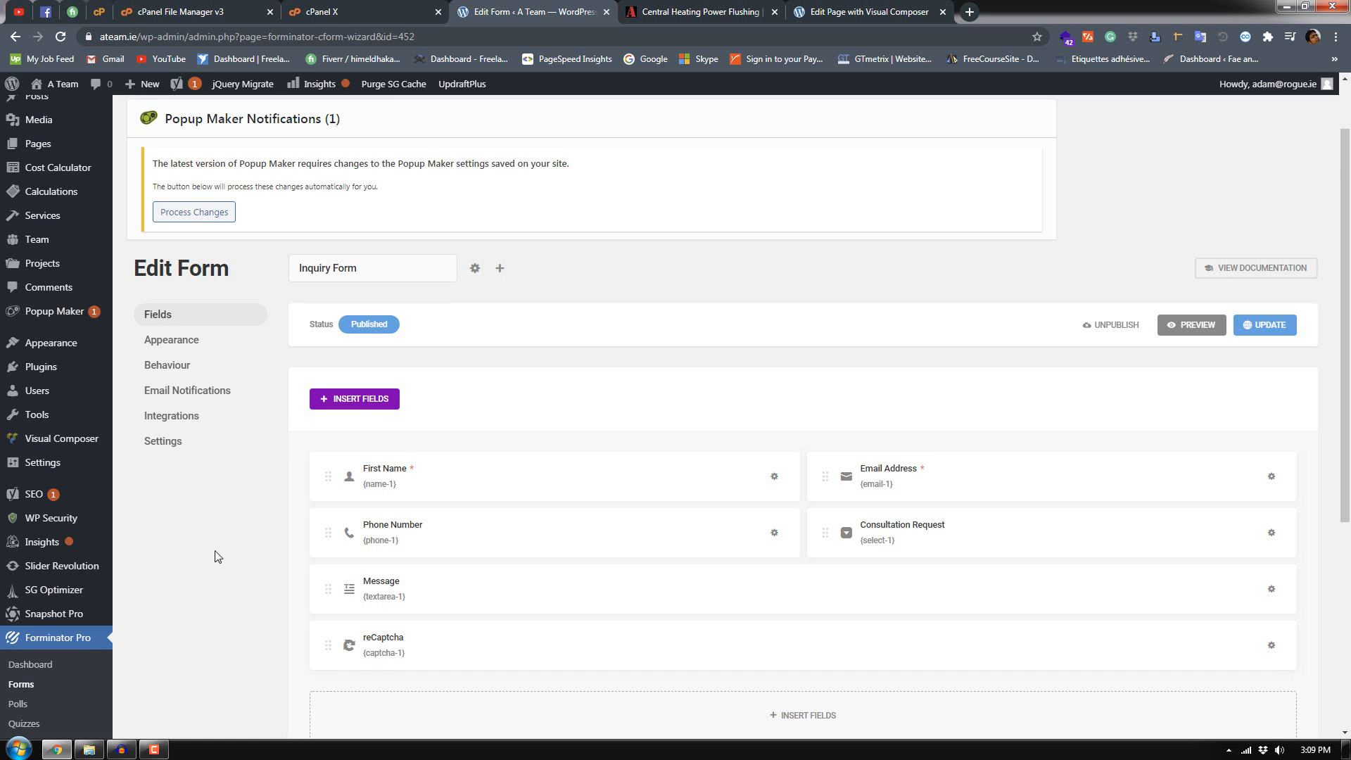
scroll(90, 635, down, 3)
scroll(81, 477, up, 2)
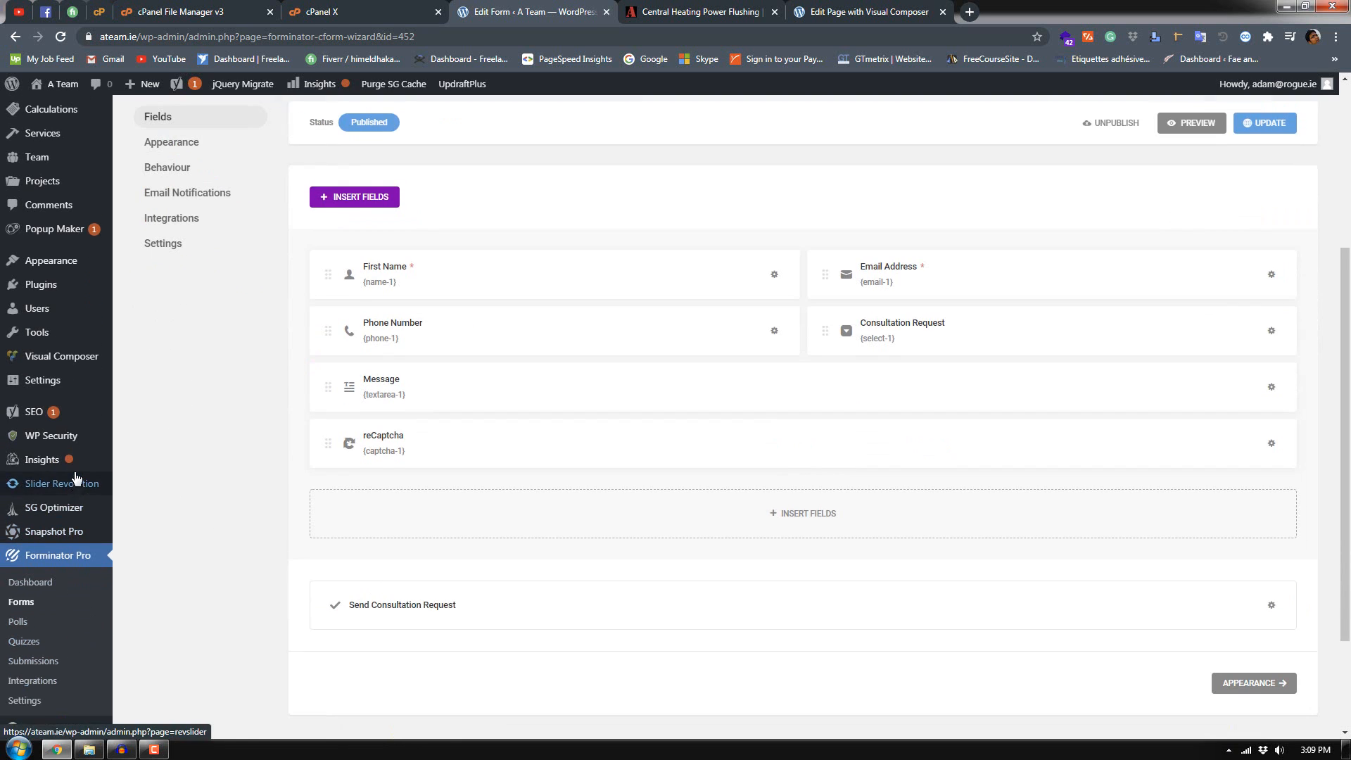
mouse_move(76, 478)
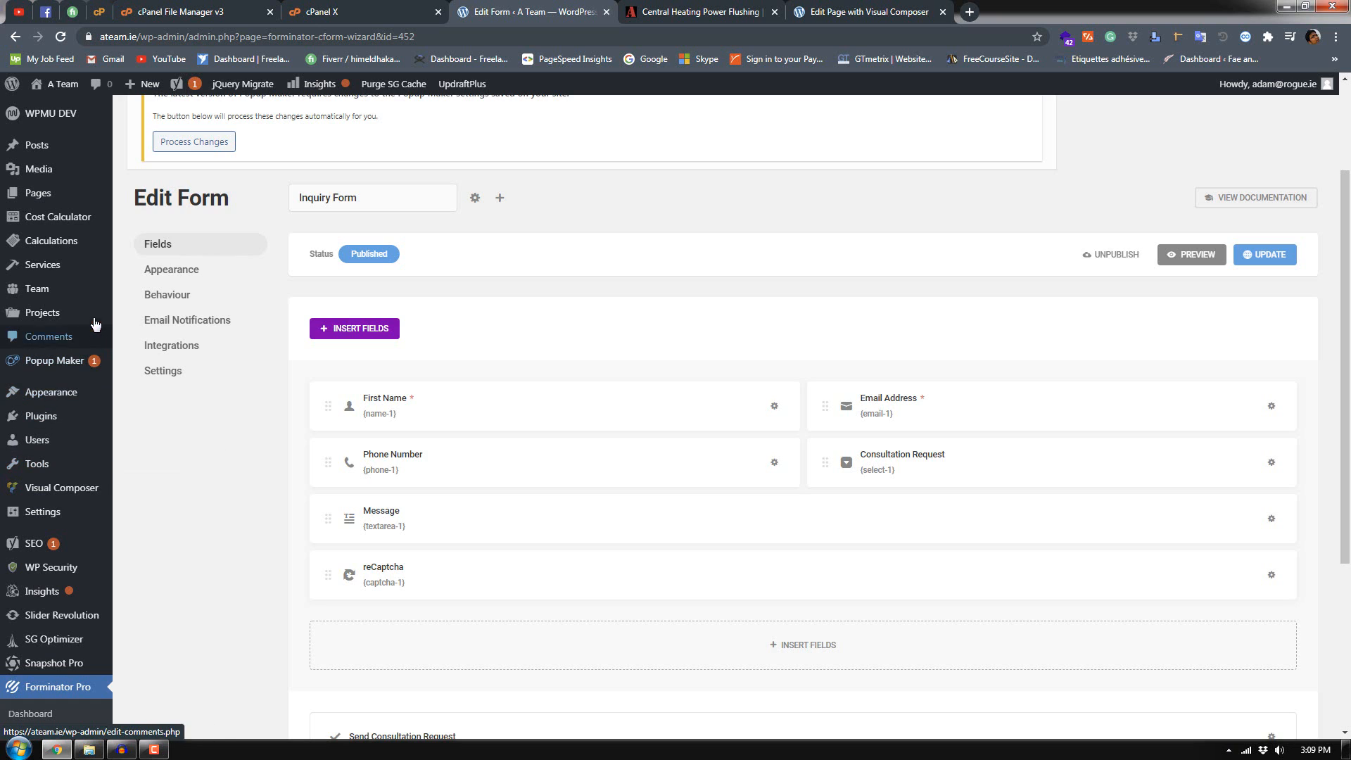
scroll(77, 450, up, 2)
mouse_move(95, 273)
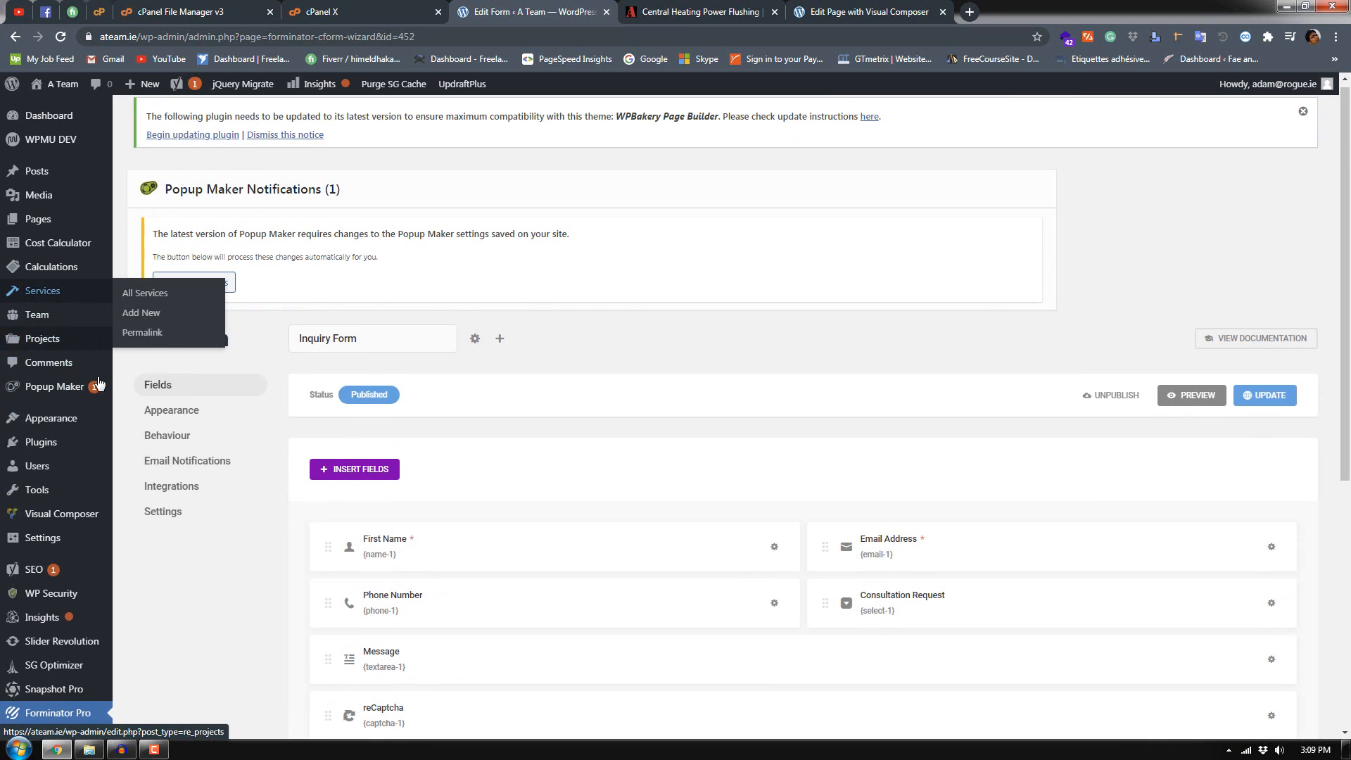
mouse_move(72, 437)
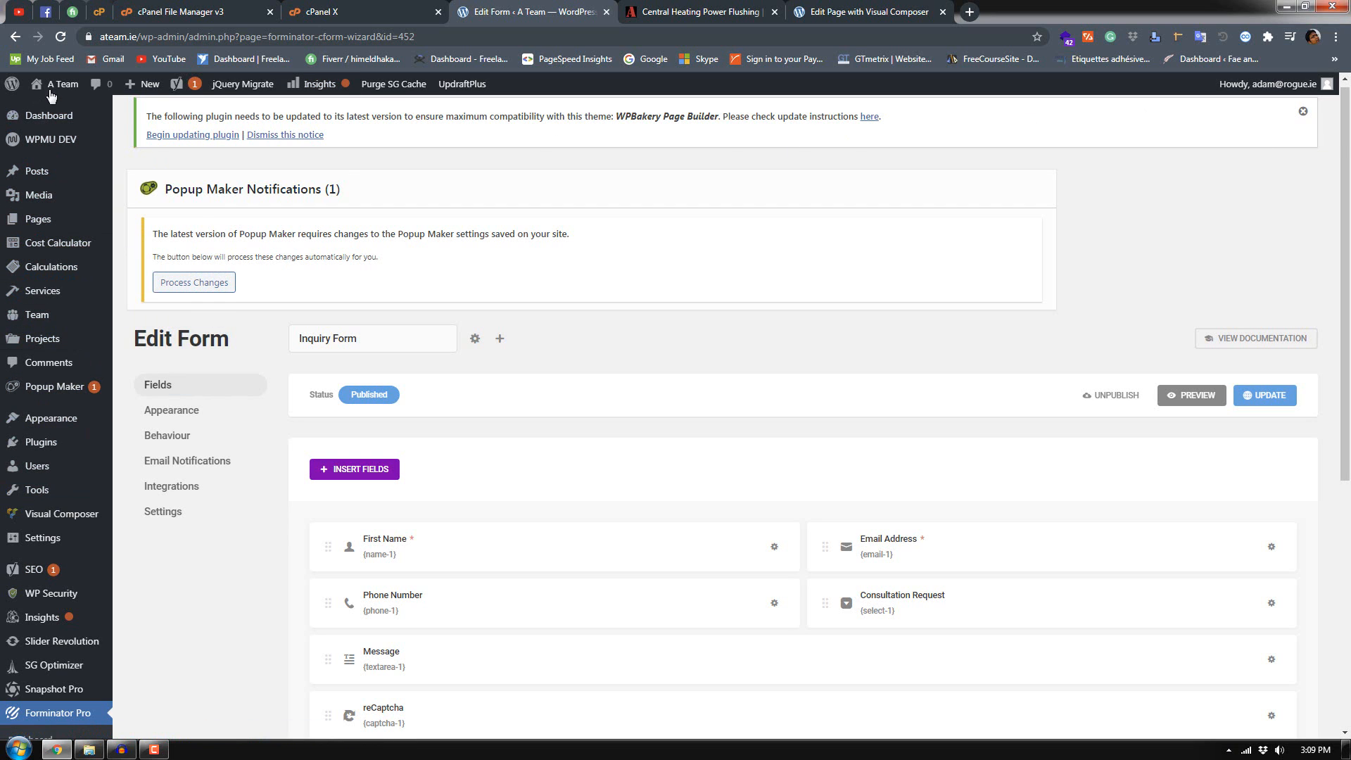
Step: Return the WordPress admin to its dashboard and open the Boiler Servicing page on the live site
click(56, 110)
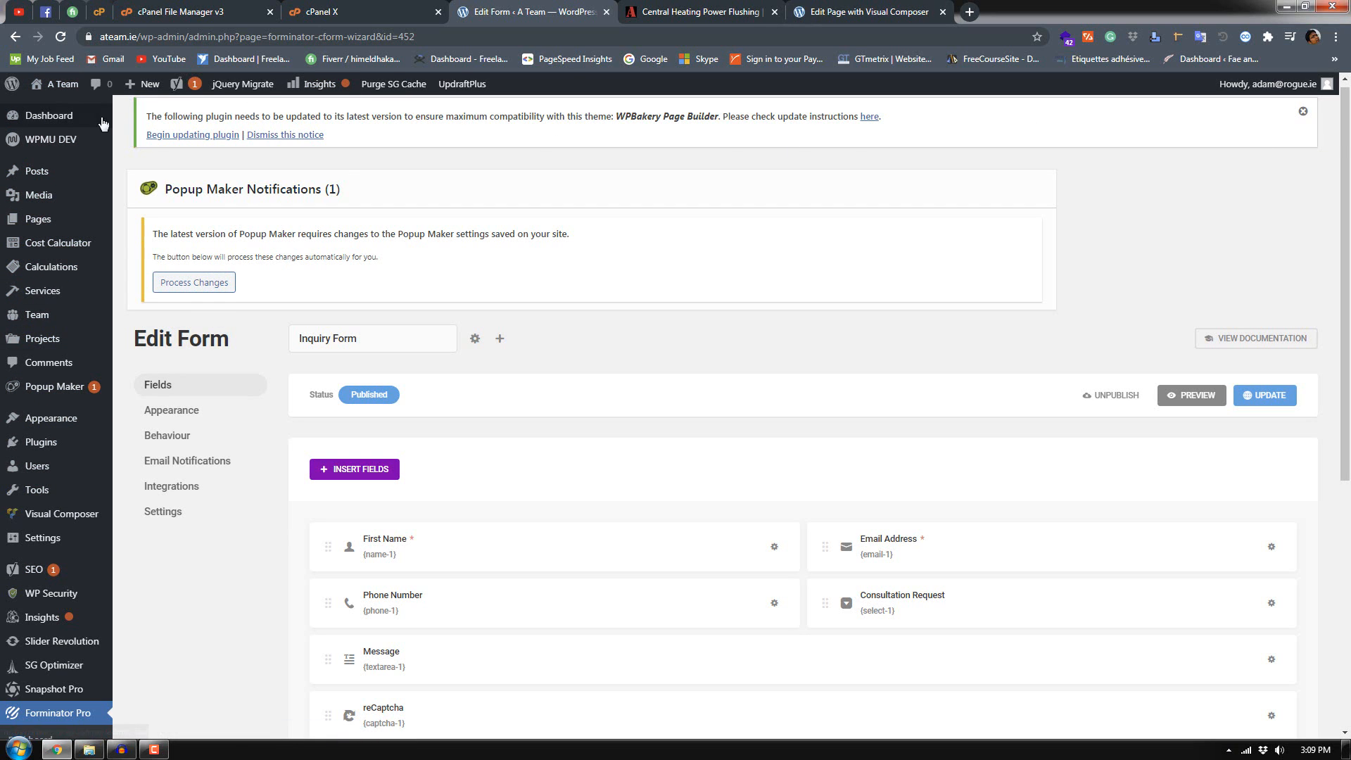
click(757, 9)
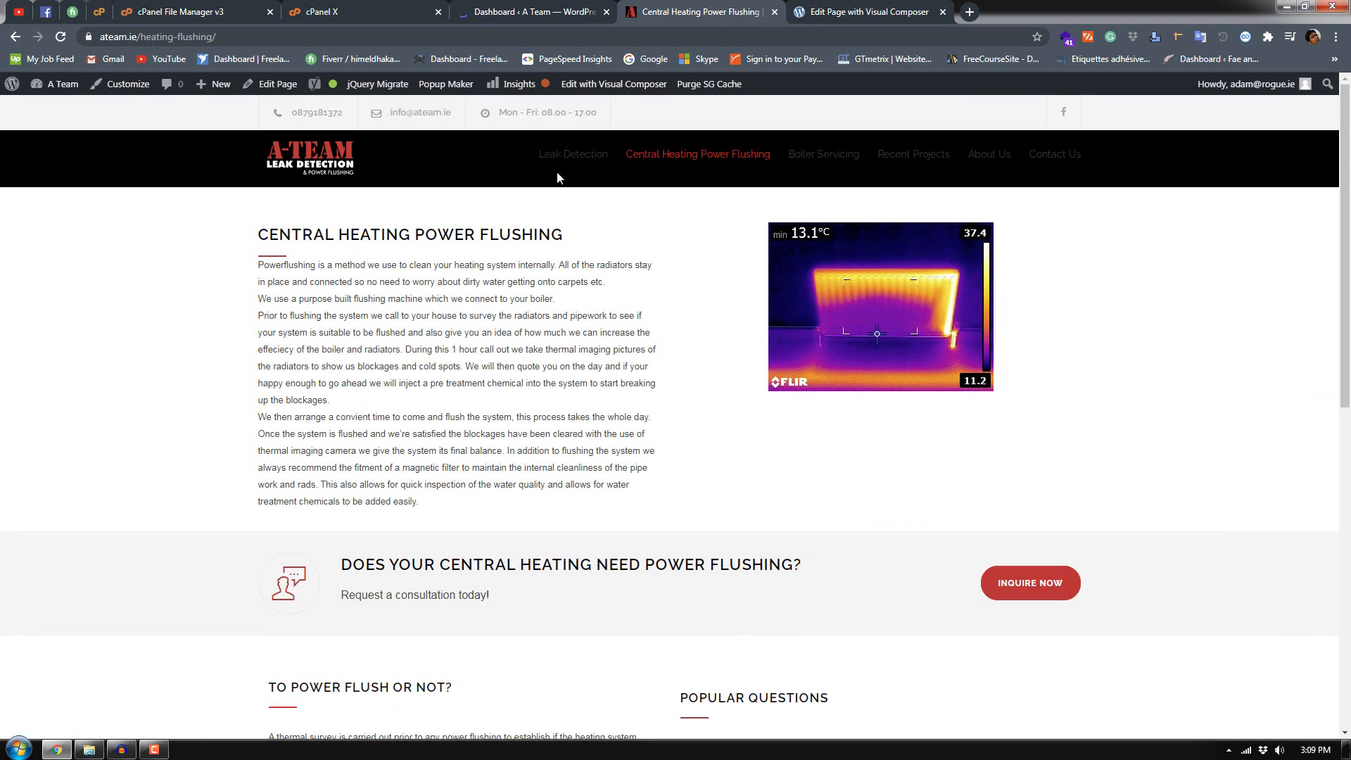
click(939, 174)
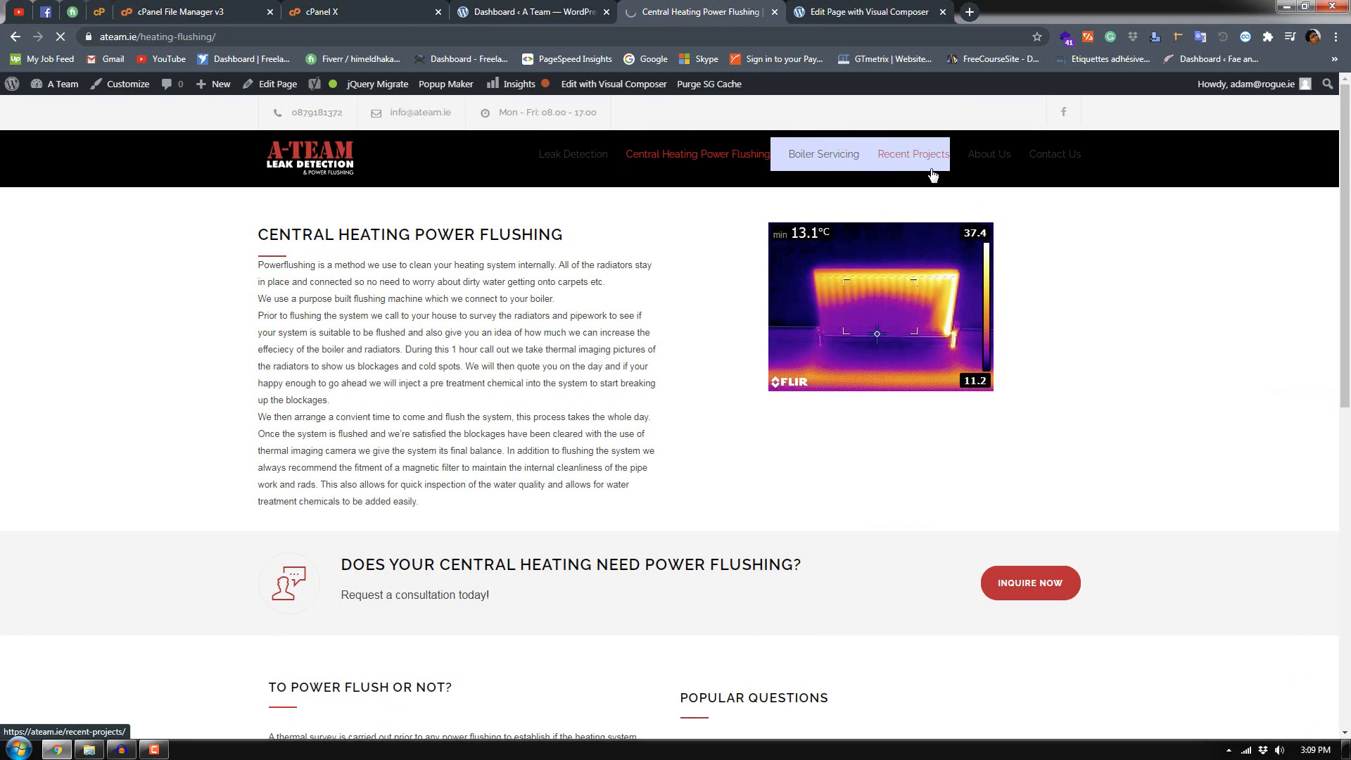
Step: Review the Contact form element's settings in the Request A Consultation frontend editor and close them without changes
key(ctrl+Tab)
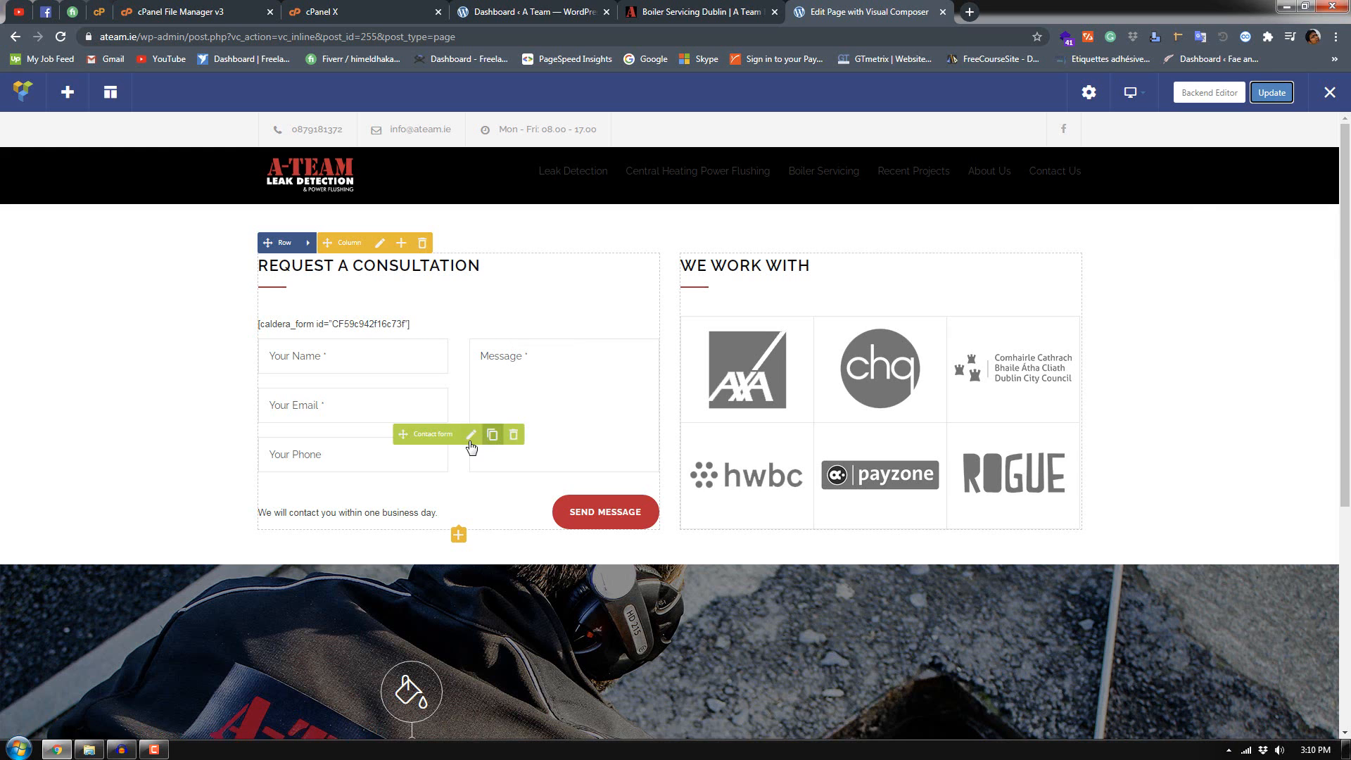
click(467, 436)
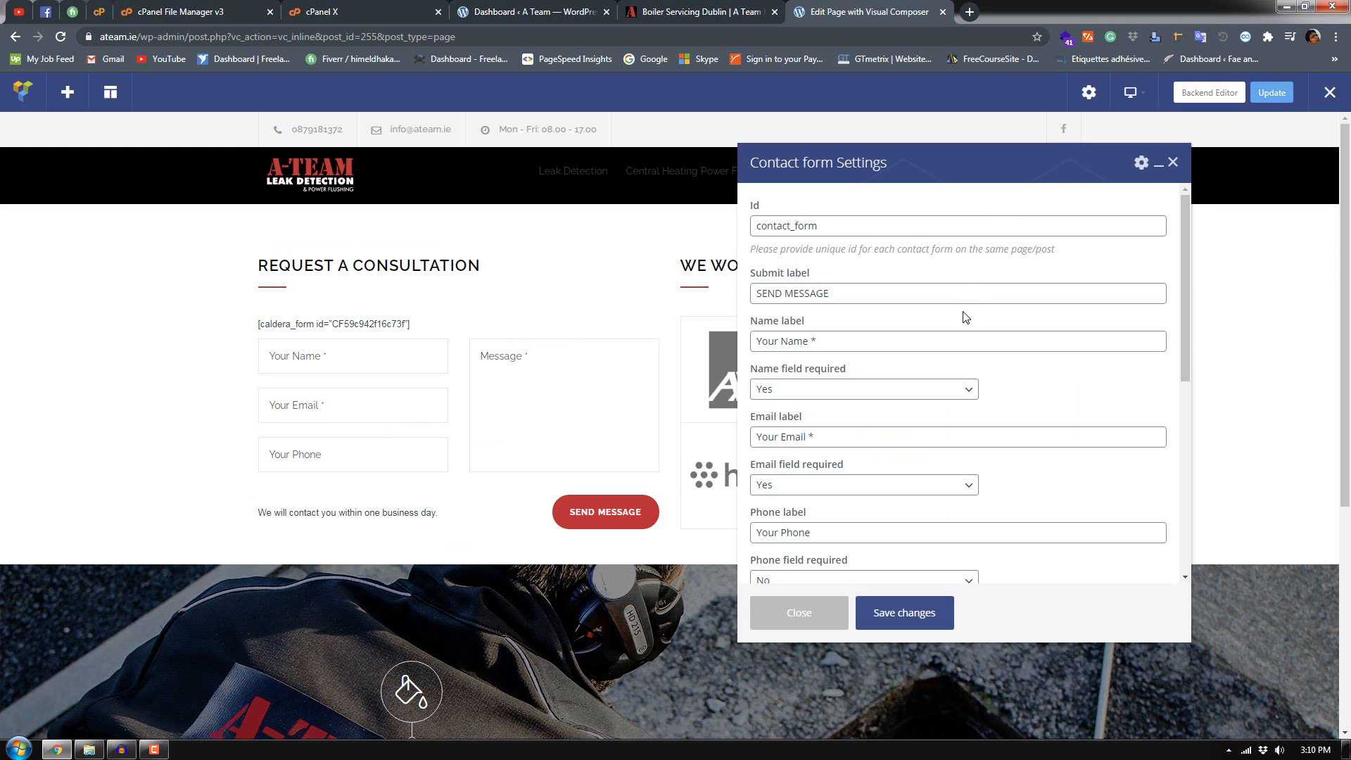
scroll(965, 314, down, 4)
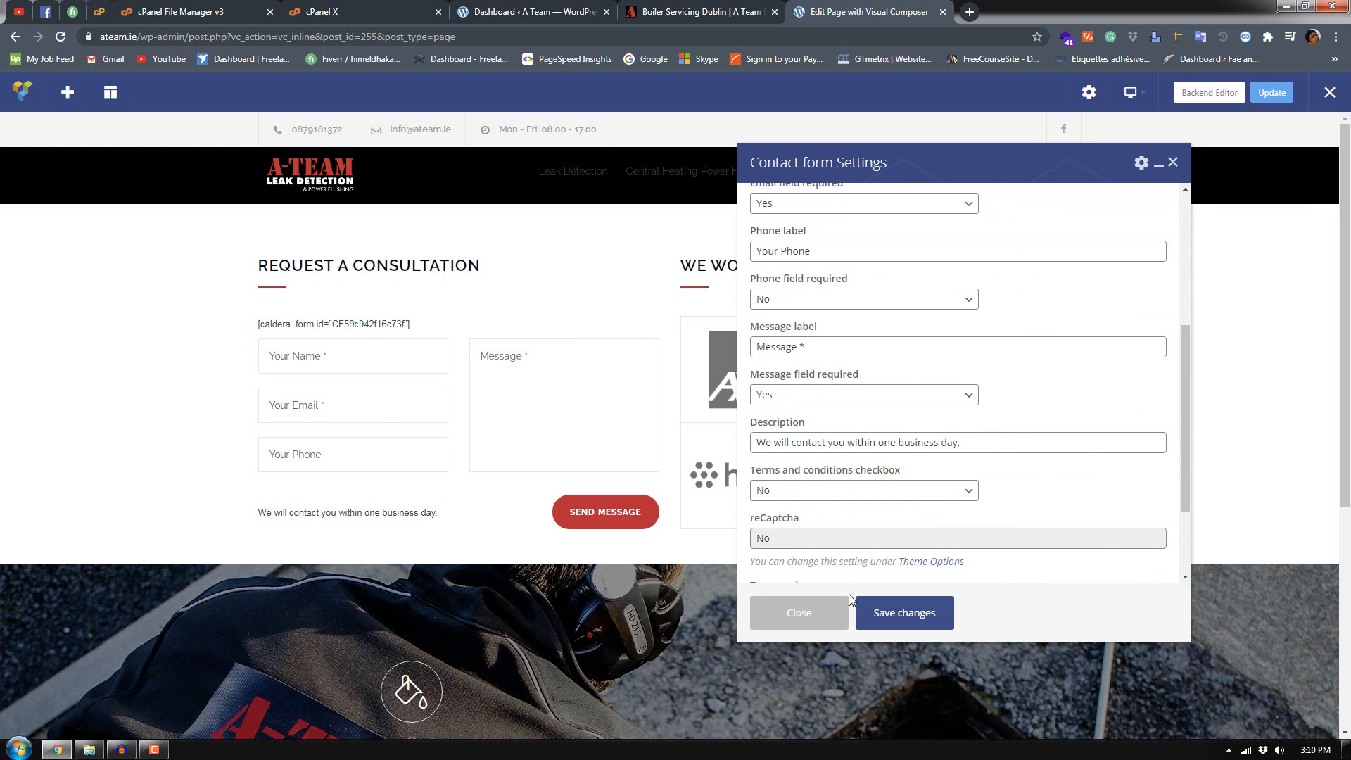
scroll(823, 589, down, 2)
click(799, 613)
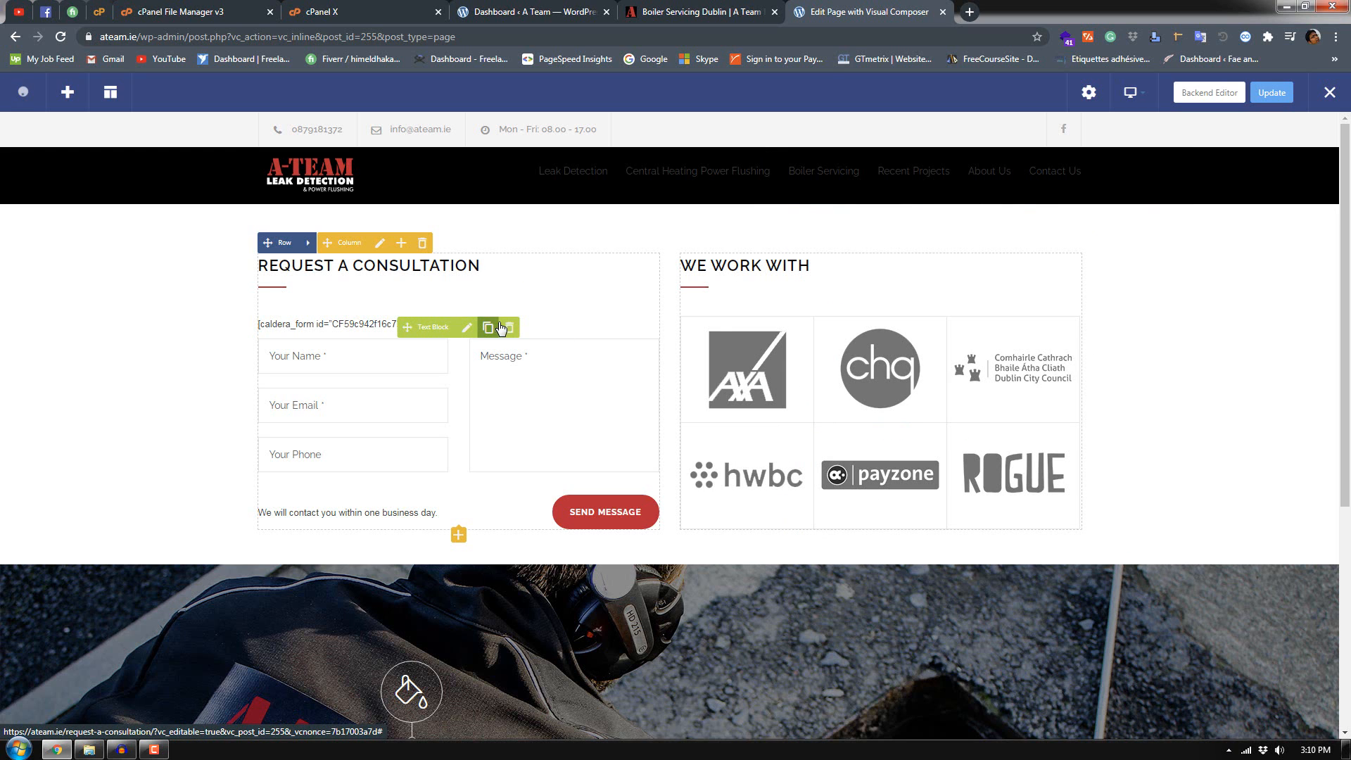
Step: Delete the text block holding the caldera_form shortcode above the contact form
click(508, 328)
click(736, 119)
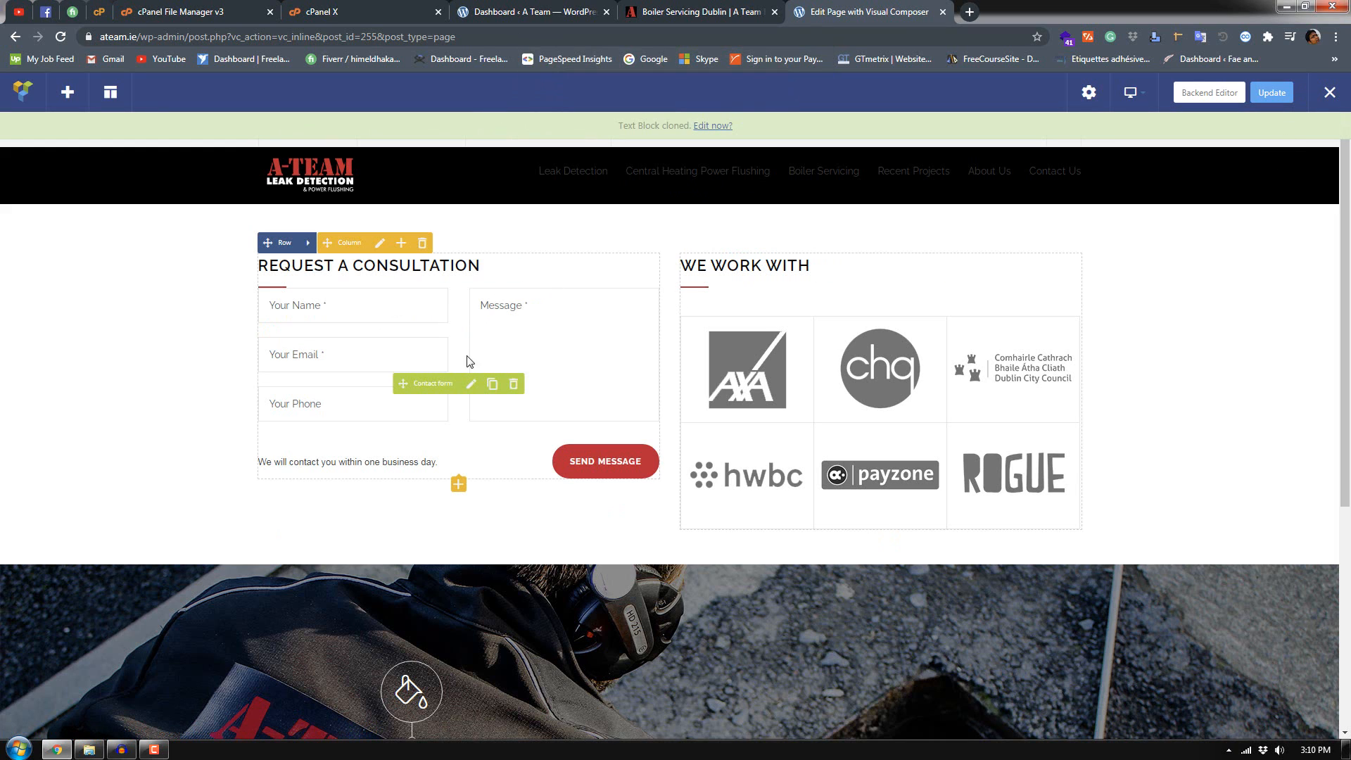
Step: Inspect the settings of the Contact form element and of the REQUEST A CONSULTATION box header
click(469, 386)
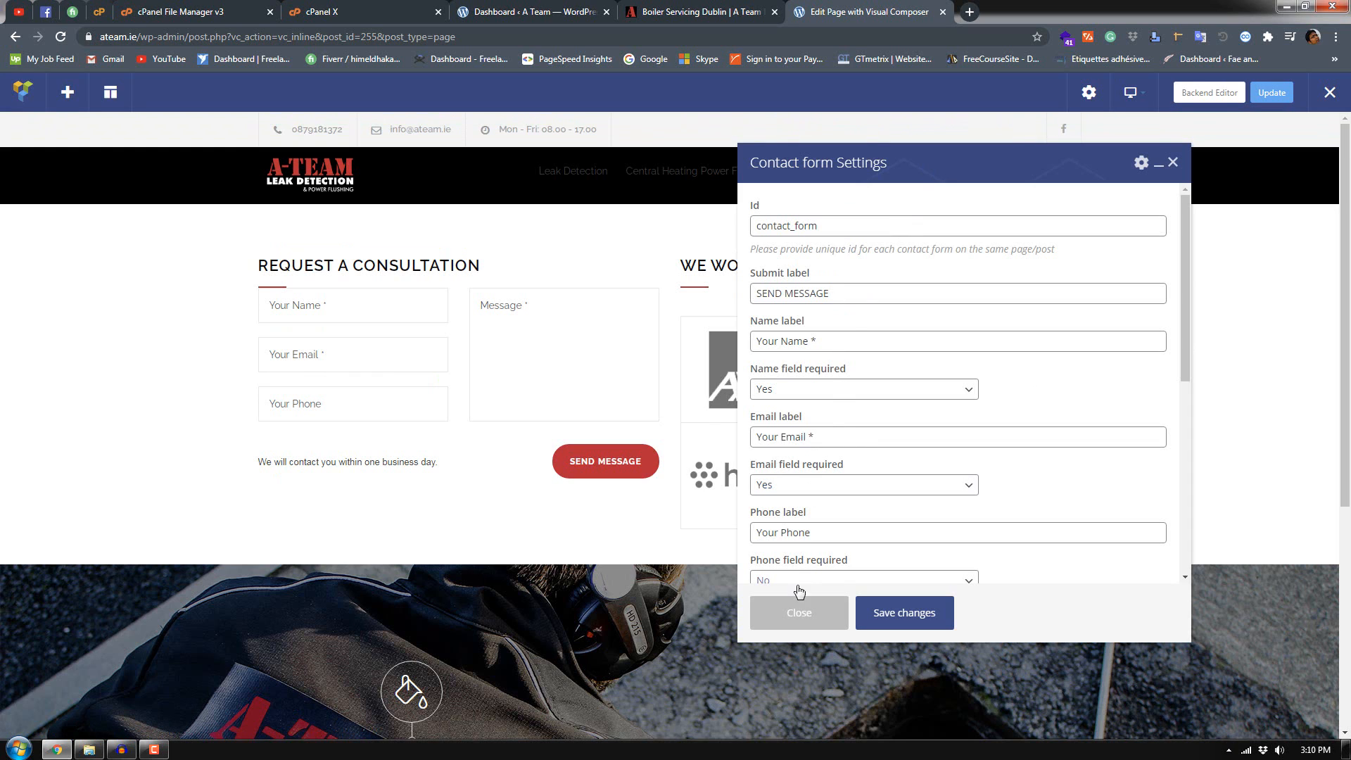
click(789, 610)
click(468, 271)
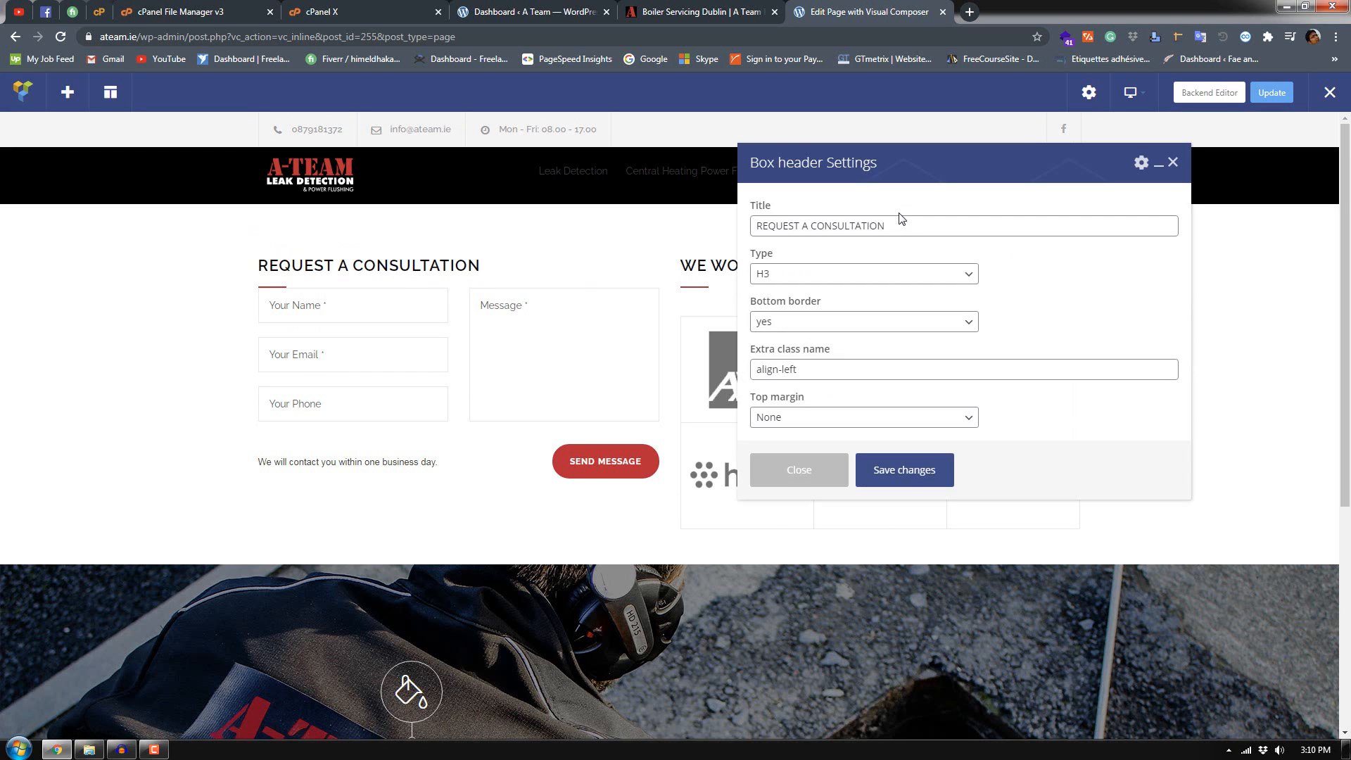
click(832, 470)
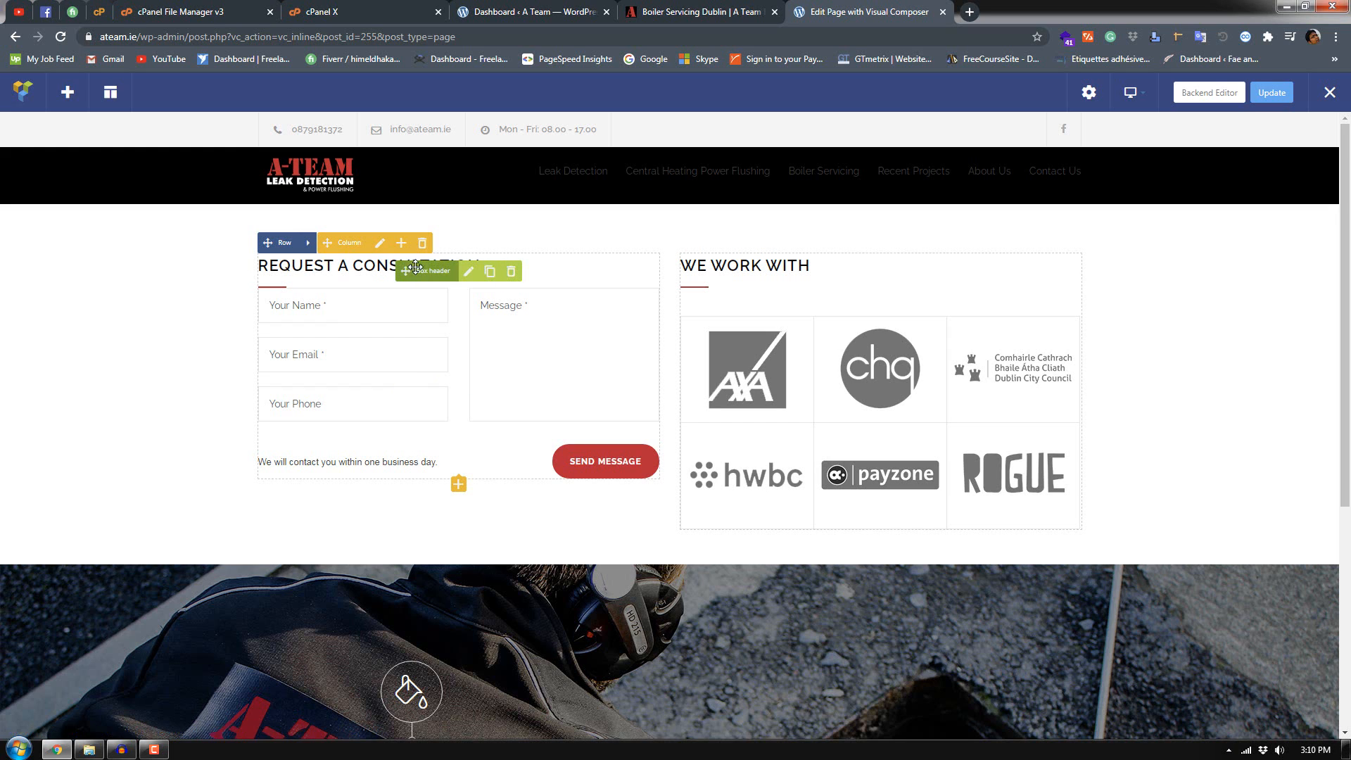
Step: Set the REQUEST A CONSULTATION box header's top margin to Page (small) and save the change
click(469, 272)
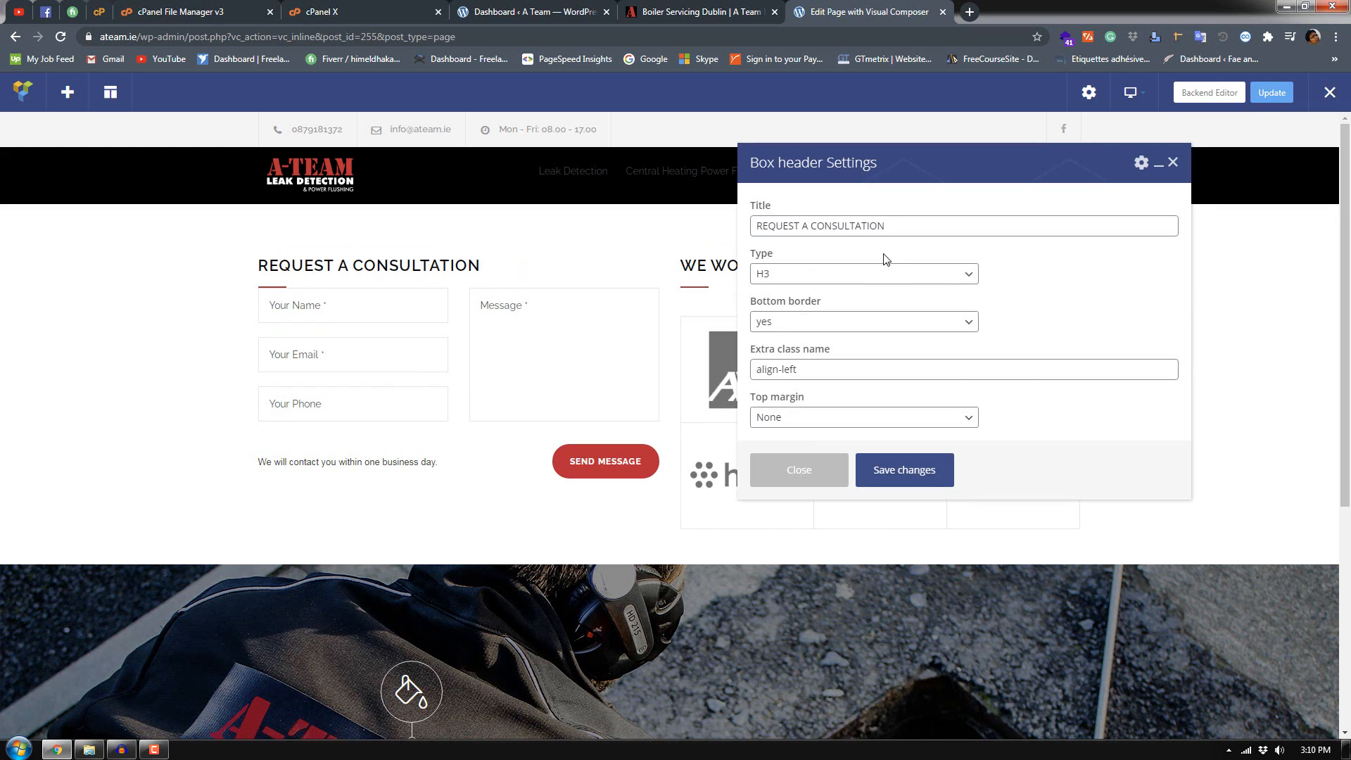
click(860, 418)
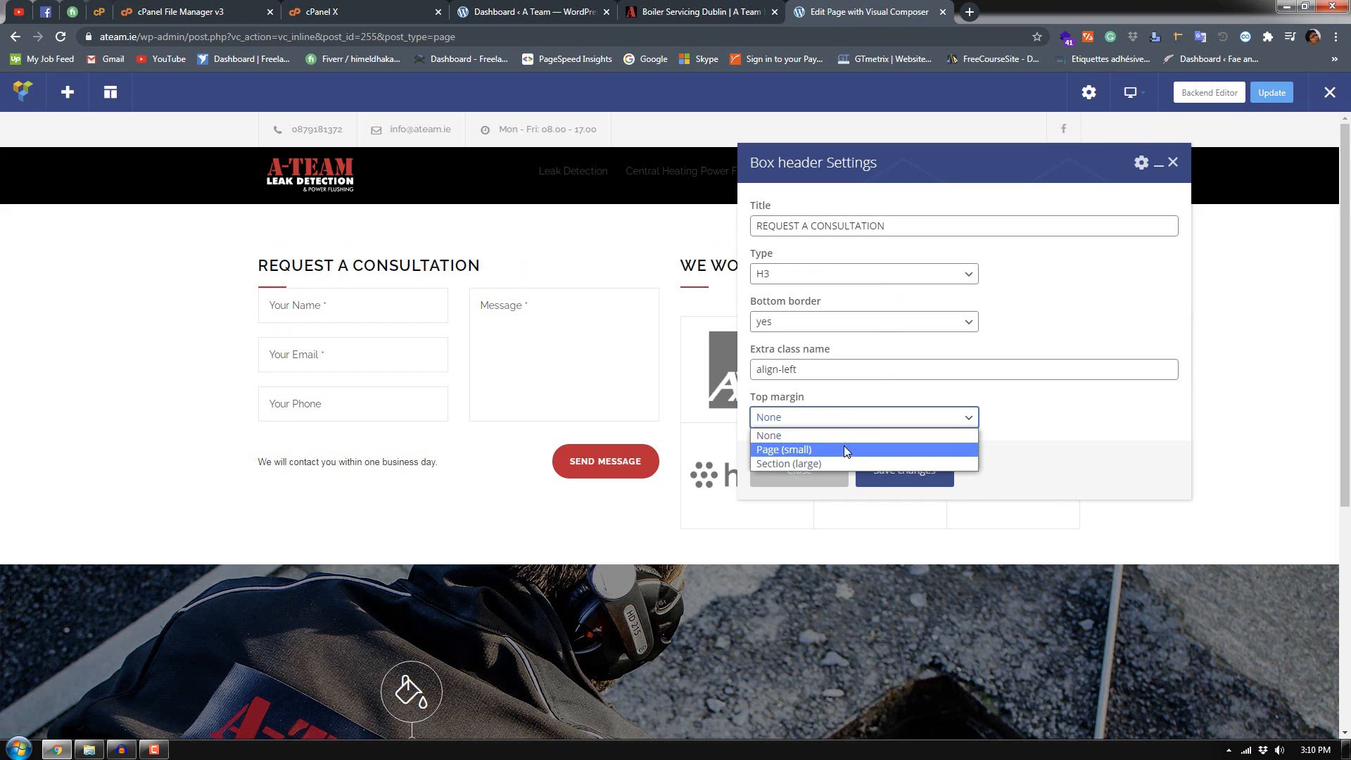
click(844, 449)
click(843, 425)
click(843, 424)
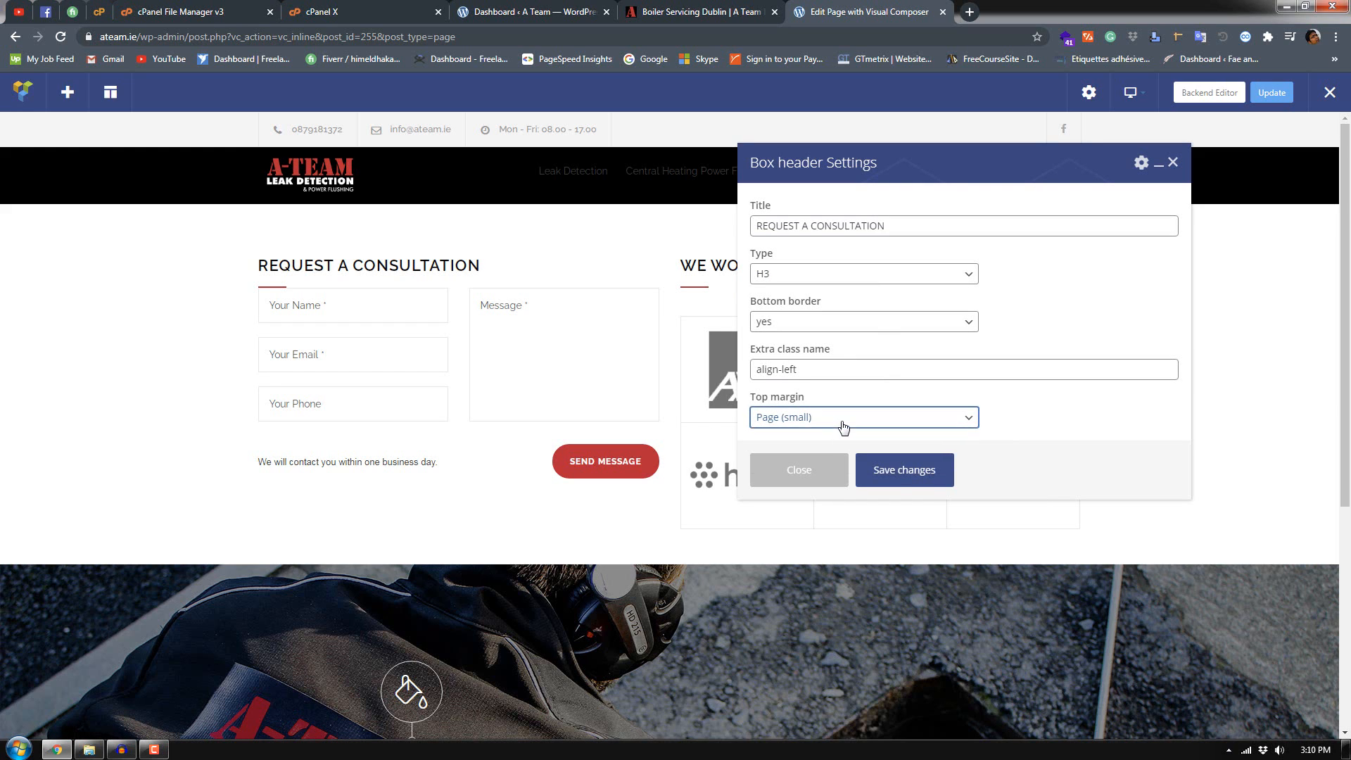
click(897, 477)
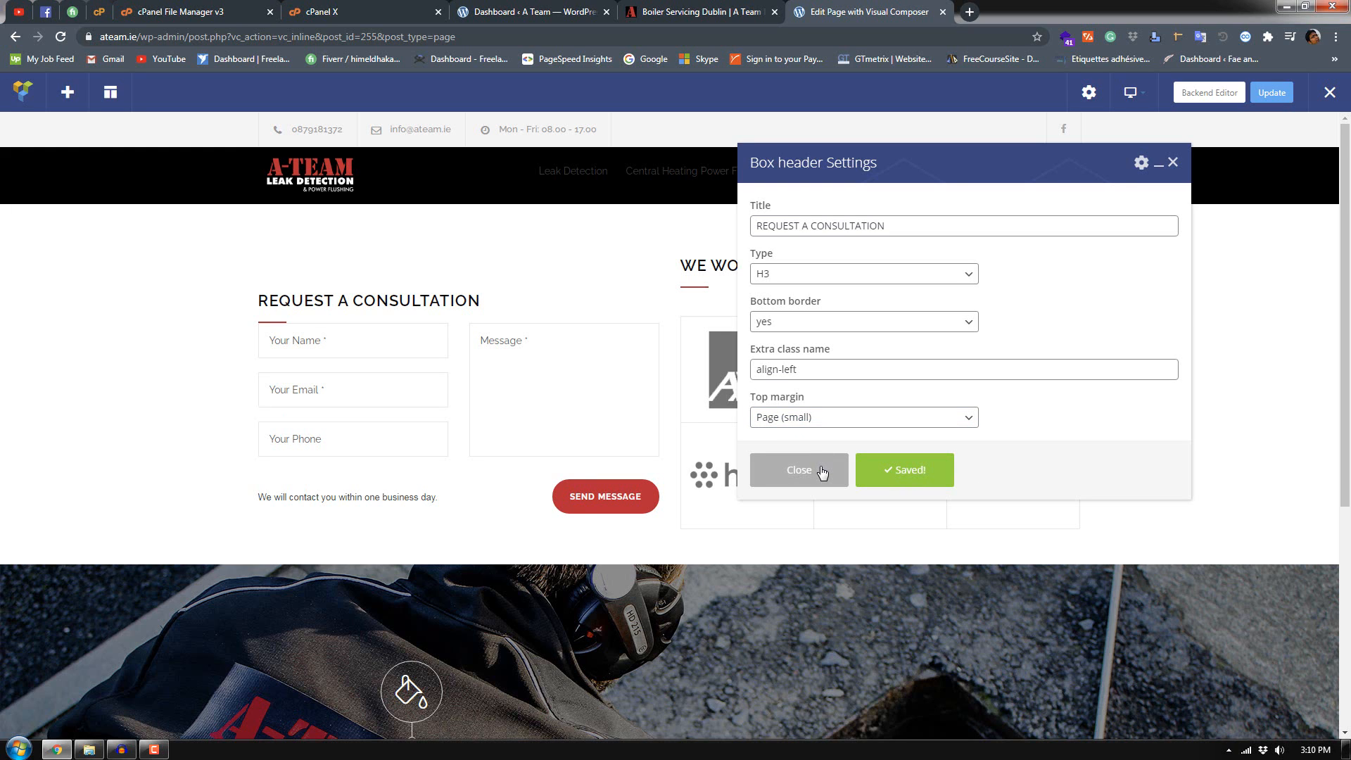
Step: Set the REQUEST A CONSULTATION box header's top margin back to None and save it
click(808, 425)
click(808, 425)
click(806, 425)
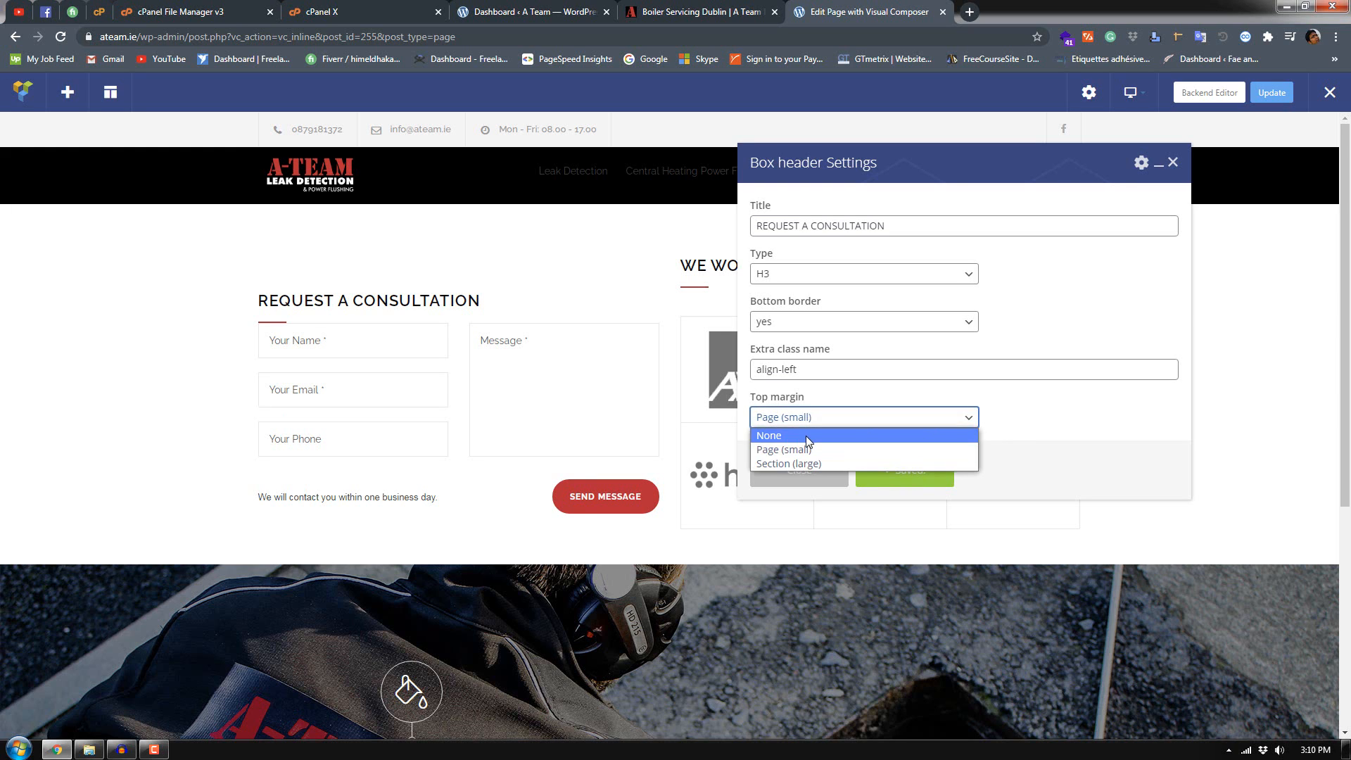
click(805, 435)
click(823, 477)
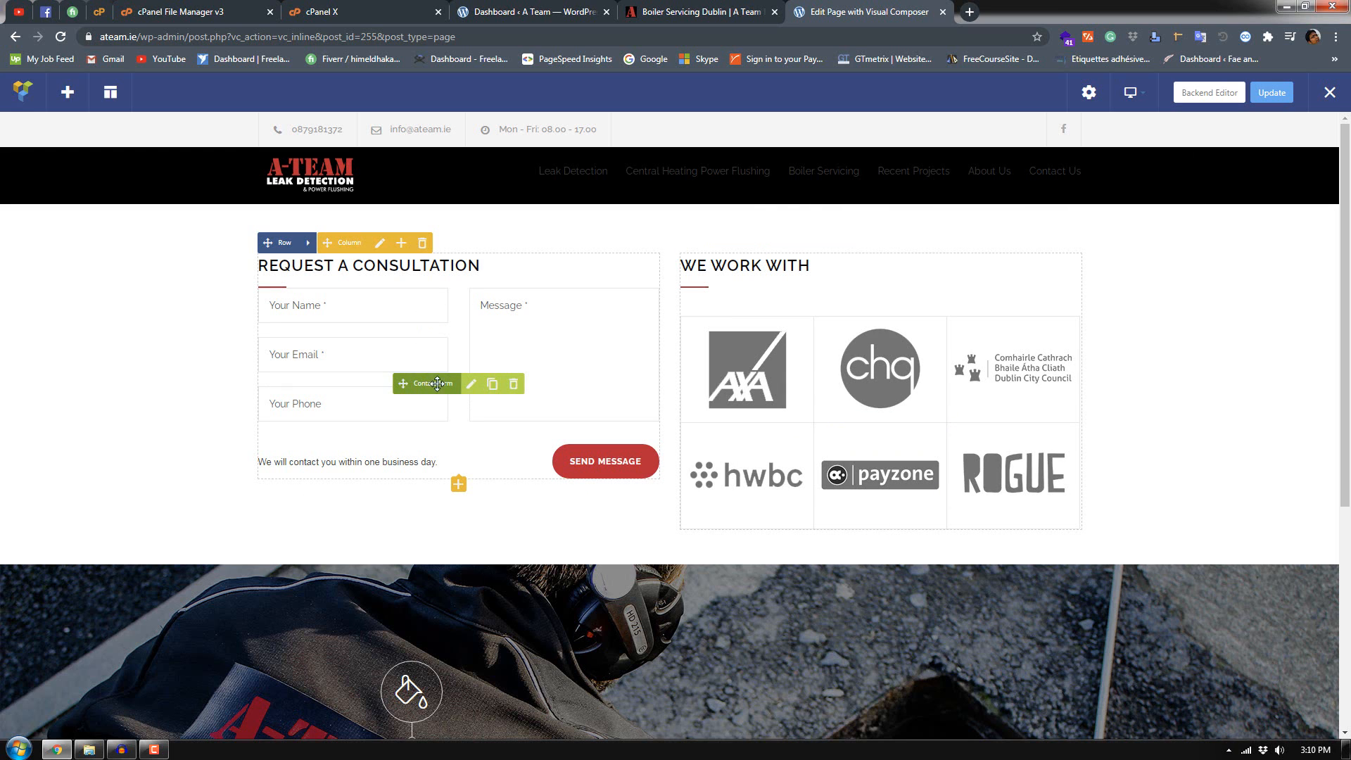
Step: Set the Contact form element's top margin to Page (small) and save the change
click(471, 383)
scroll(855, 316, down, 10)
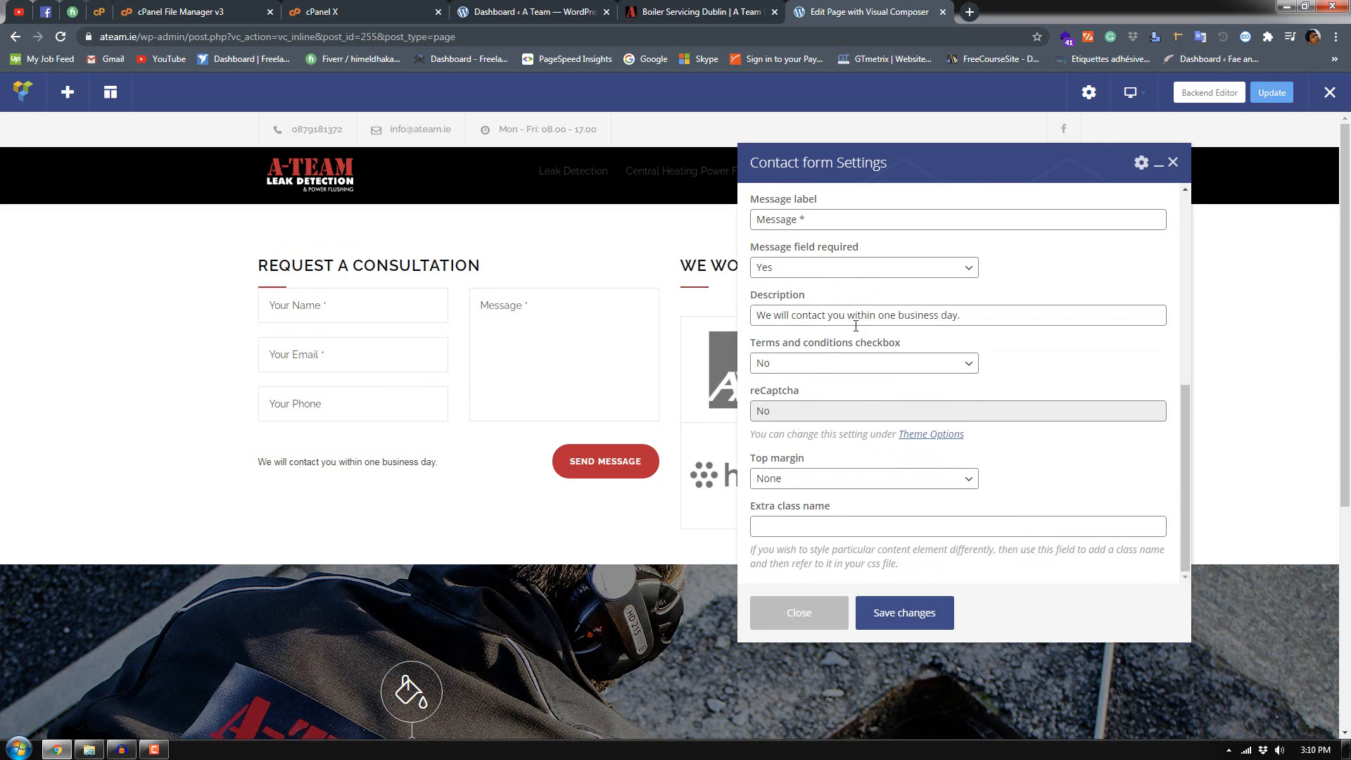
click(816, 478)
click(811, 512)
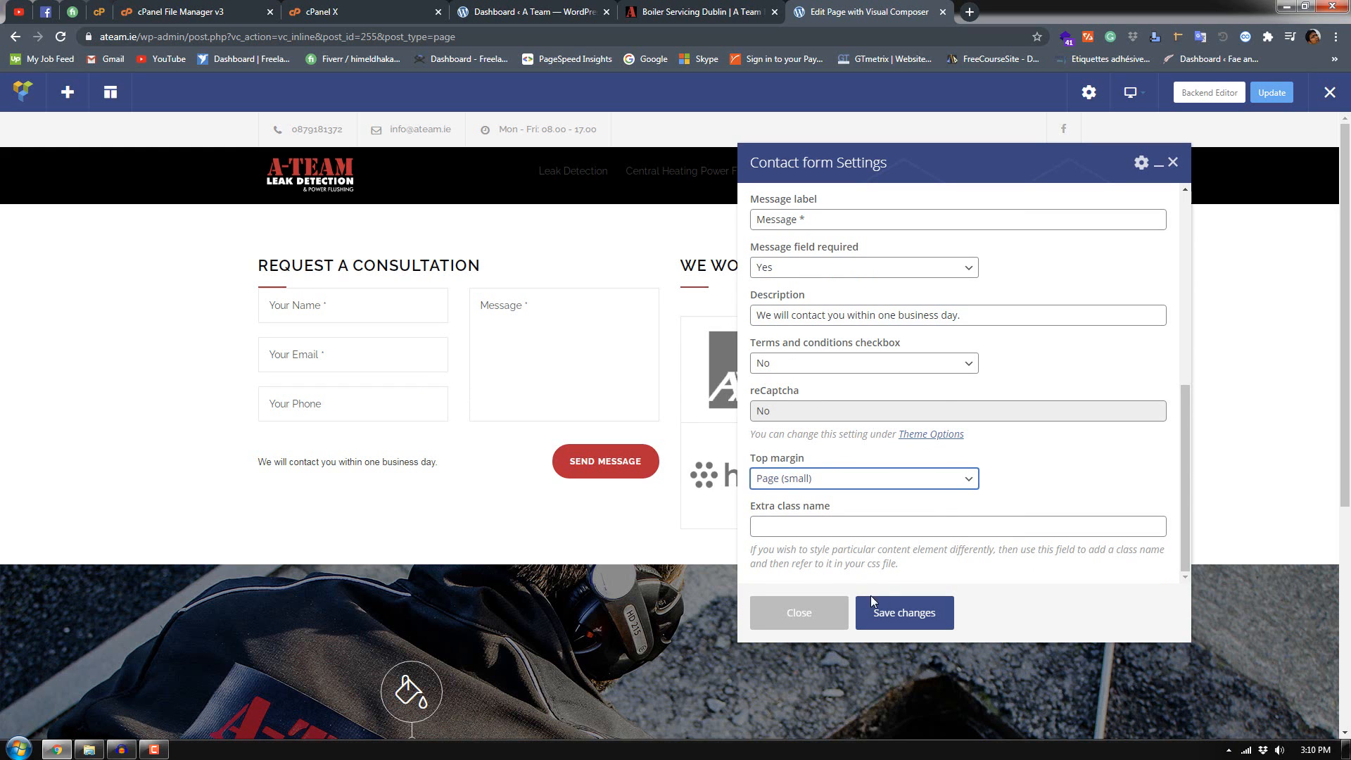
click(895, 610)
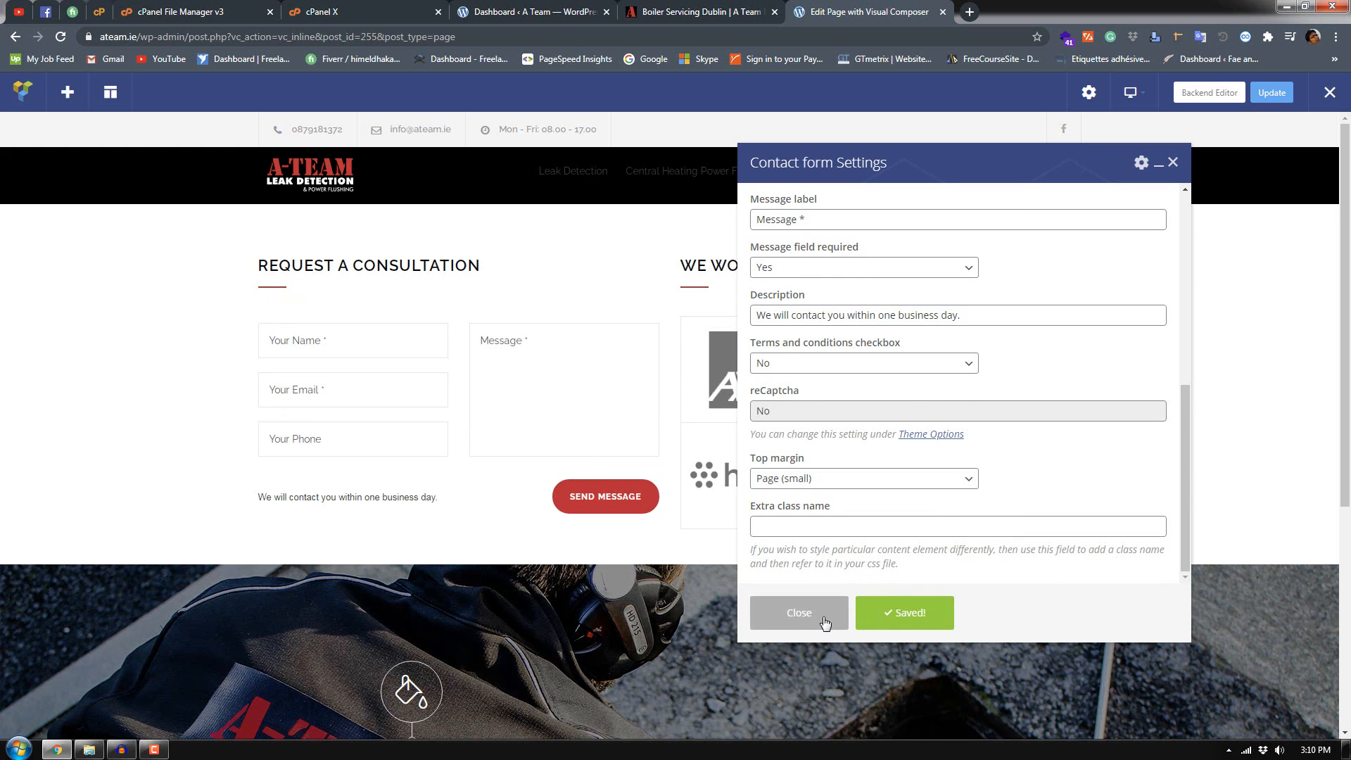
click(825, 623)
Step: Update the Request A Consultation page, leave the frontend editor and purge the SG cache
click(1271, 93)
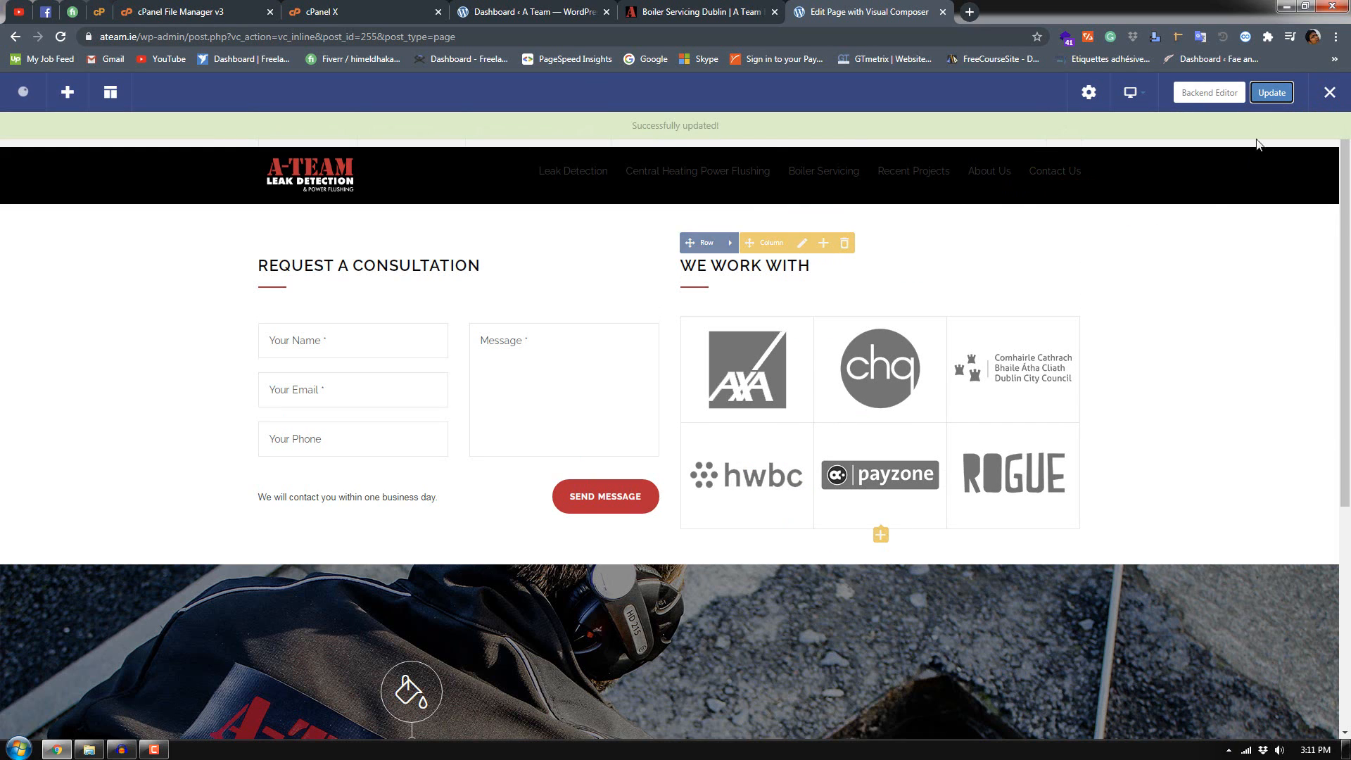
click(1324, 104)
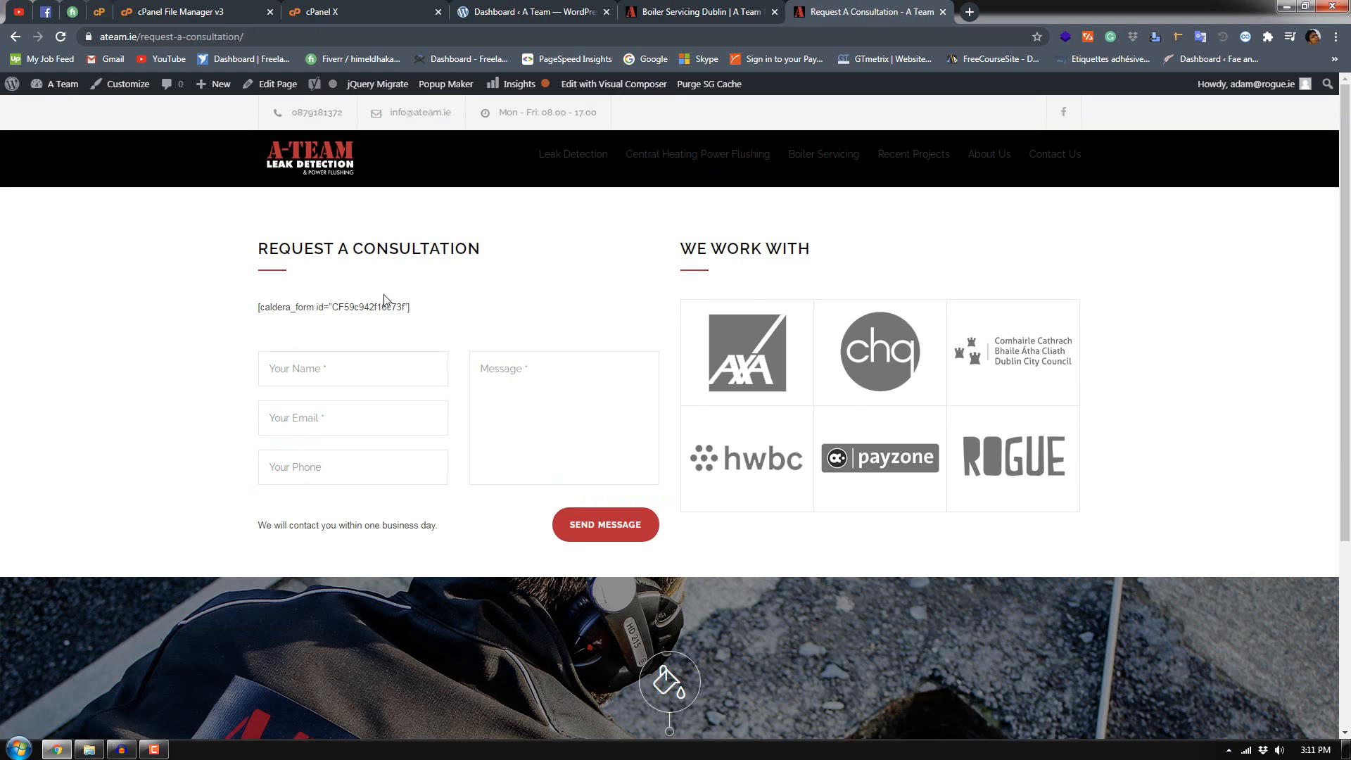
click(699, 87)
click(707, 86)
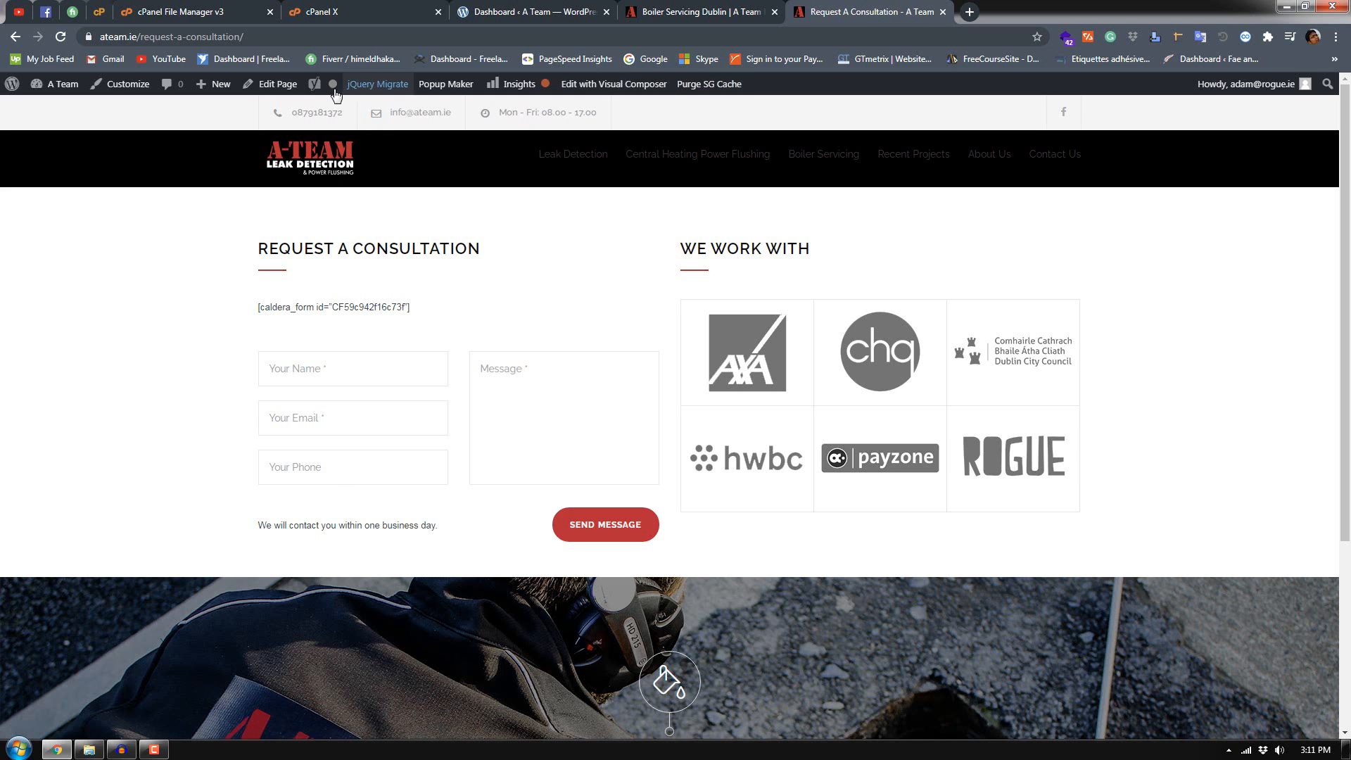
Step: Reopen the Request A Consultation page in the frontend editor and close the Central Heating Power Flushing browser tab
click(290, 87)
click(714, 8)
click(696, 154)
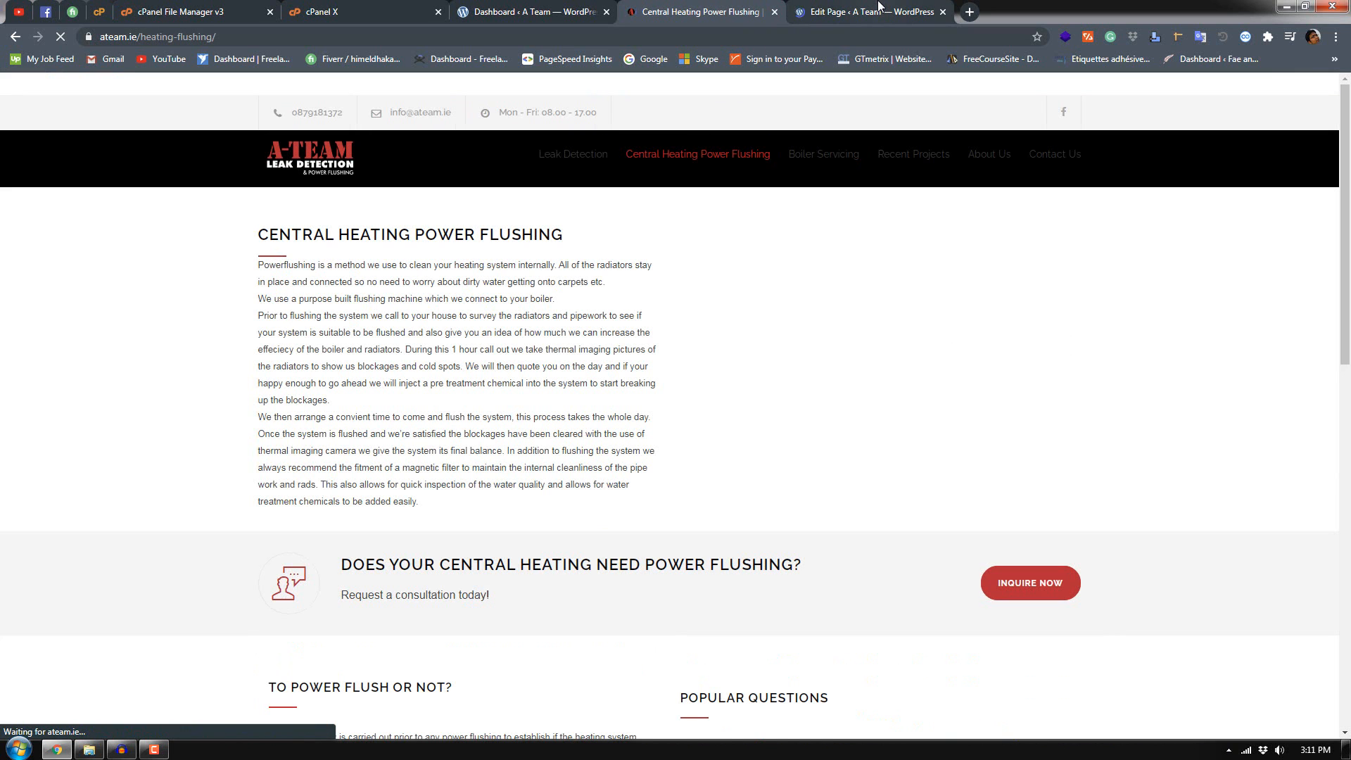
click(851, 19)
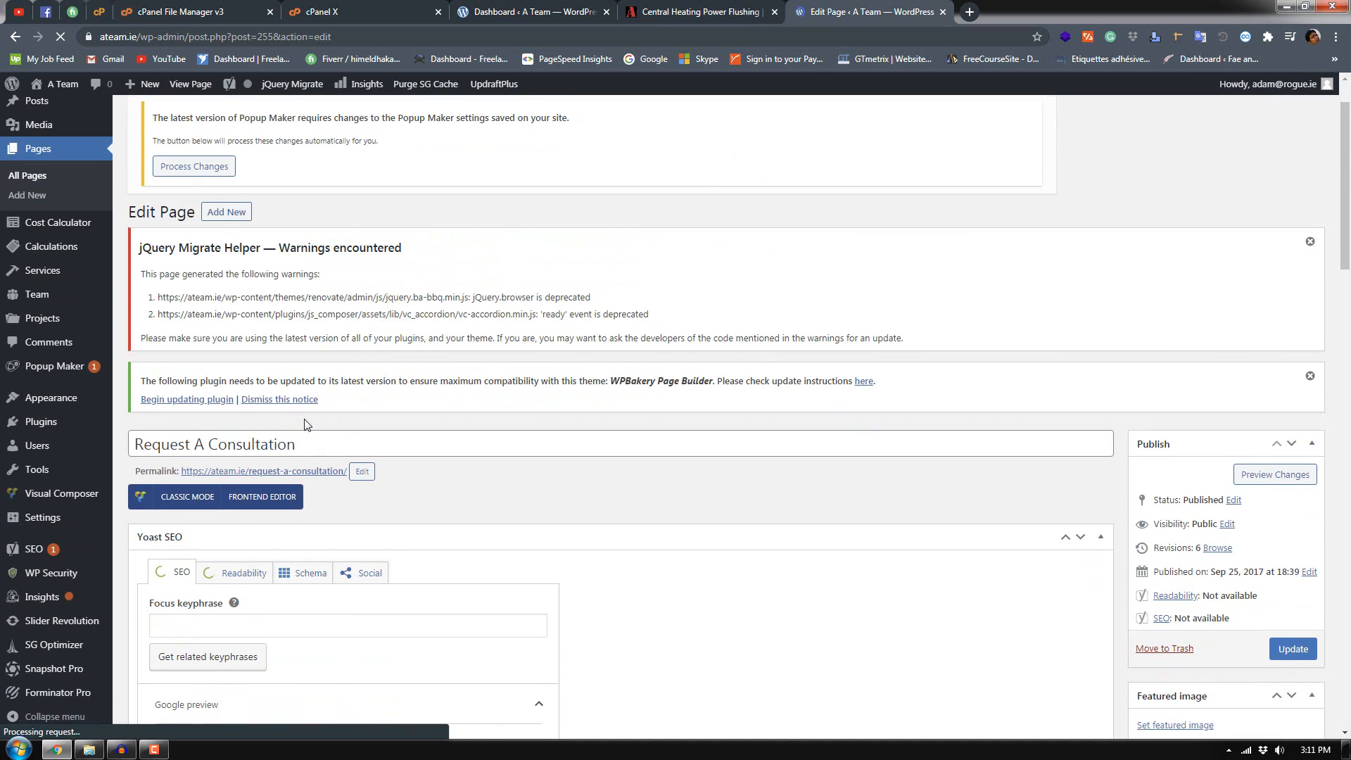
scroll(302, 340, down, 4)
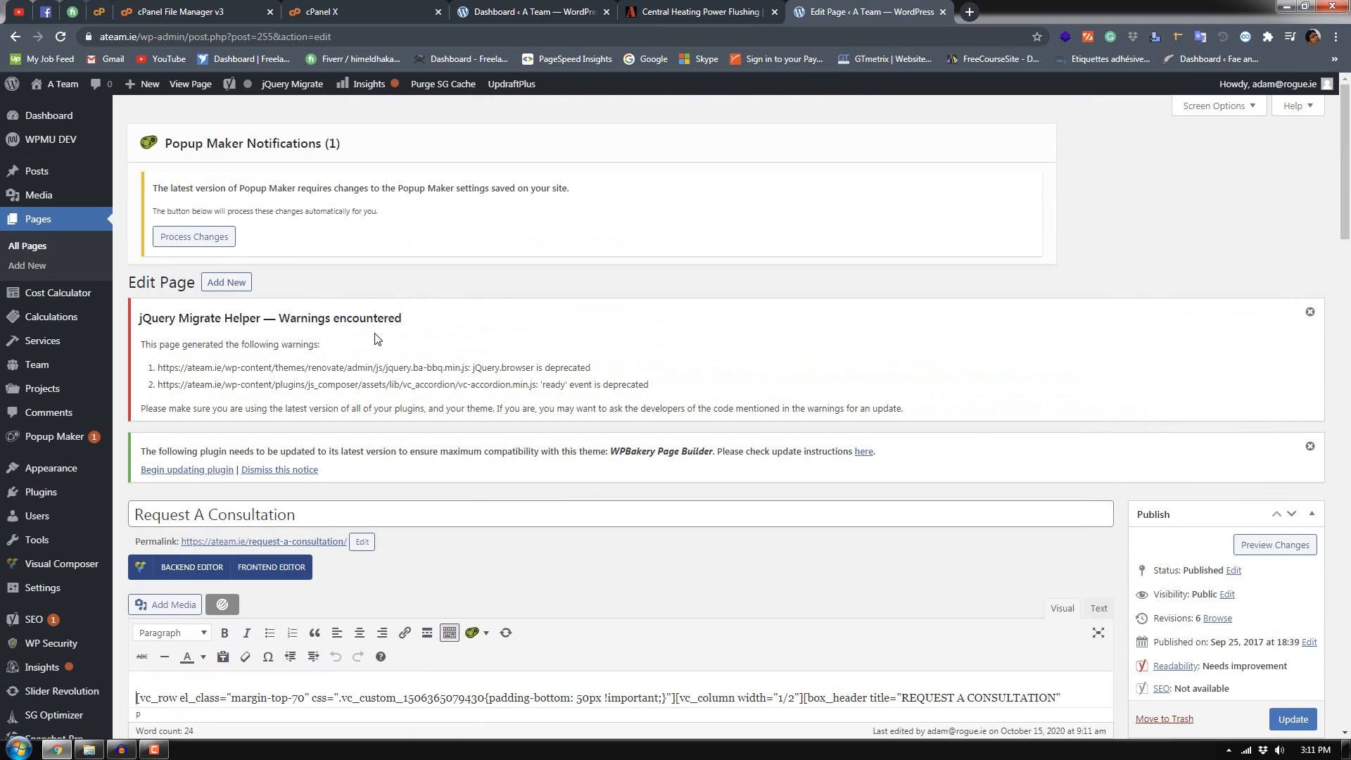
scroll(380, 345, down, 6)
click(295, 149)
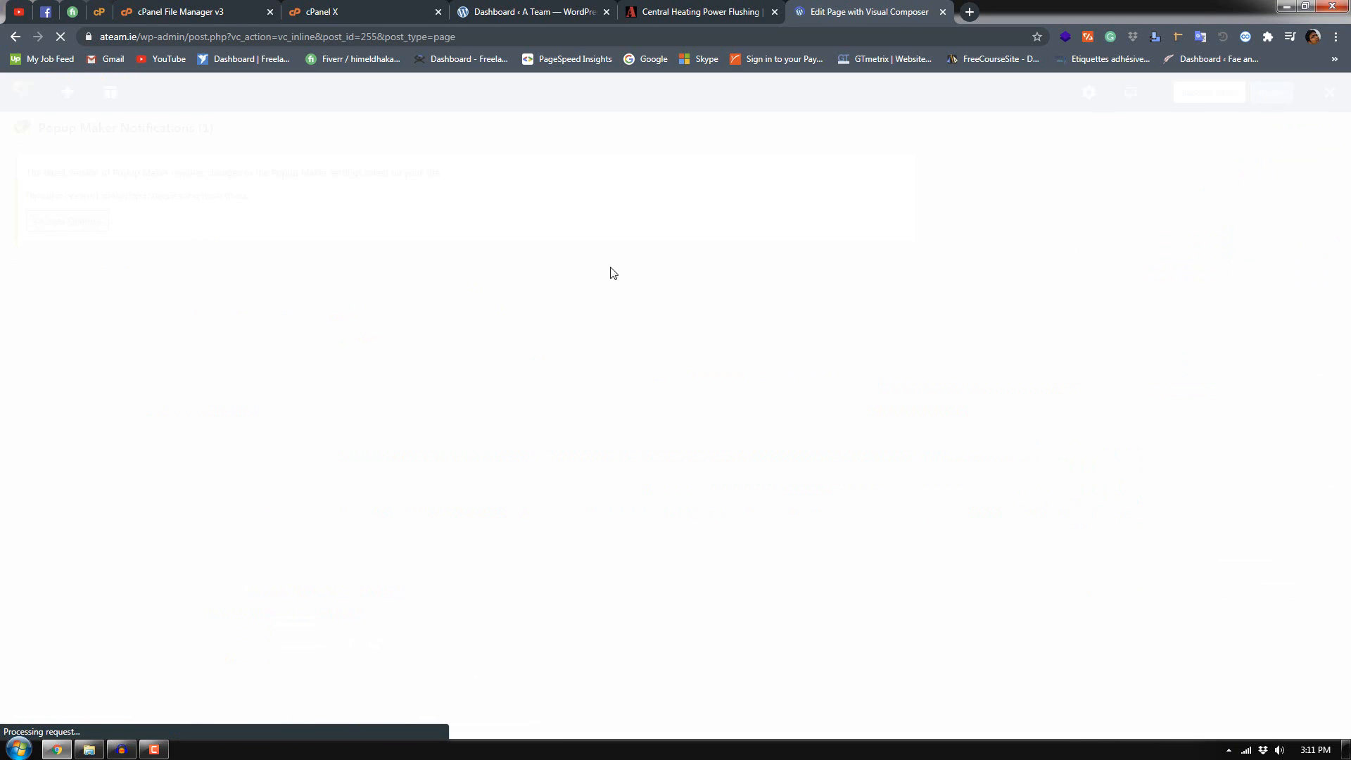
click(742, 7)
click(869, 12)
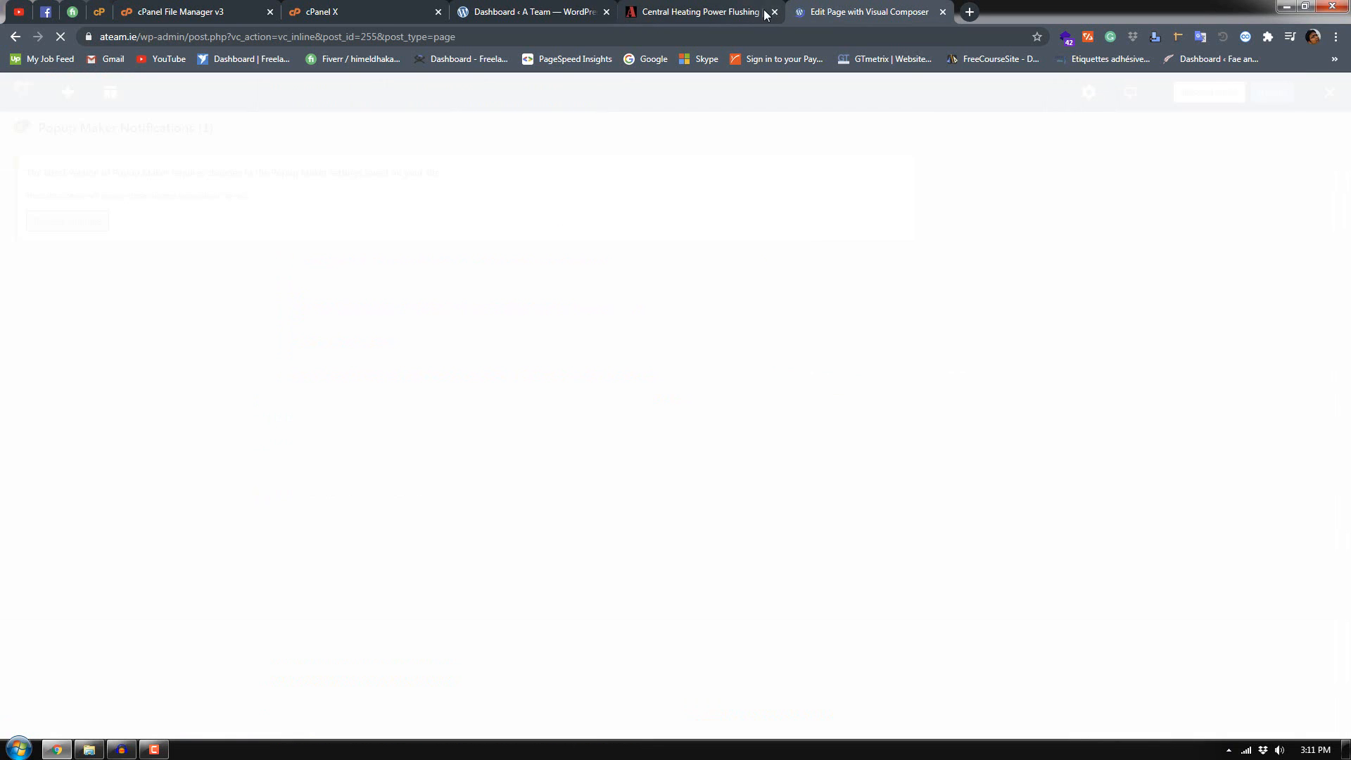
click(774, 12)
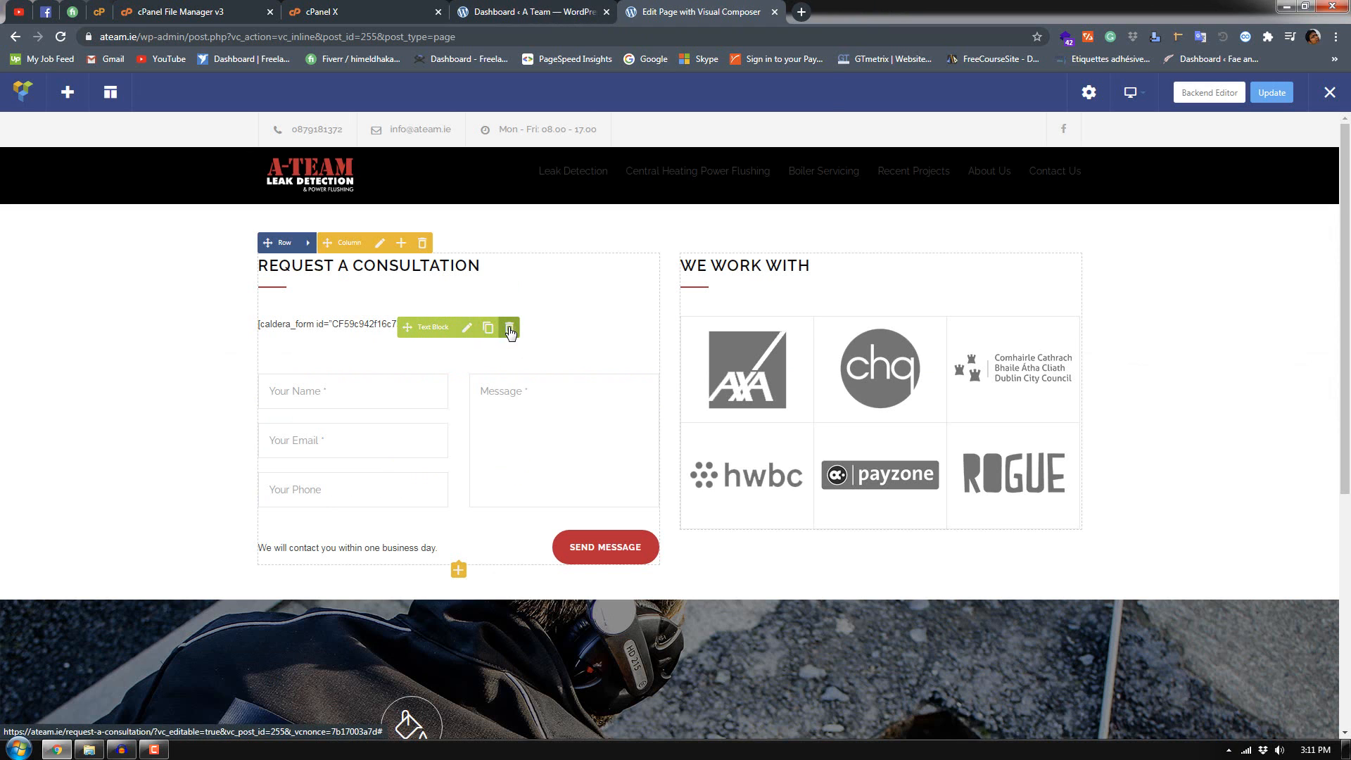
Step: Delete the text block holding the caldera_form shortcode and update the page, loading the live site in the dashboard's browser tab meanwhile
click(510, 328)
click(750, 116)
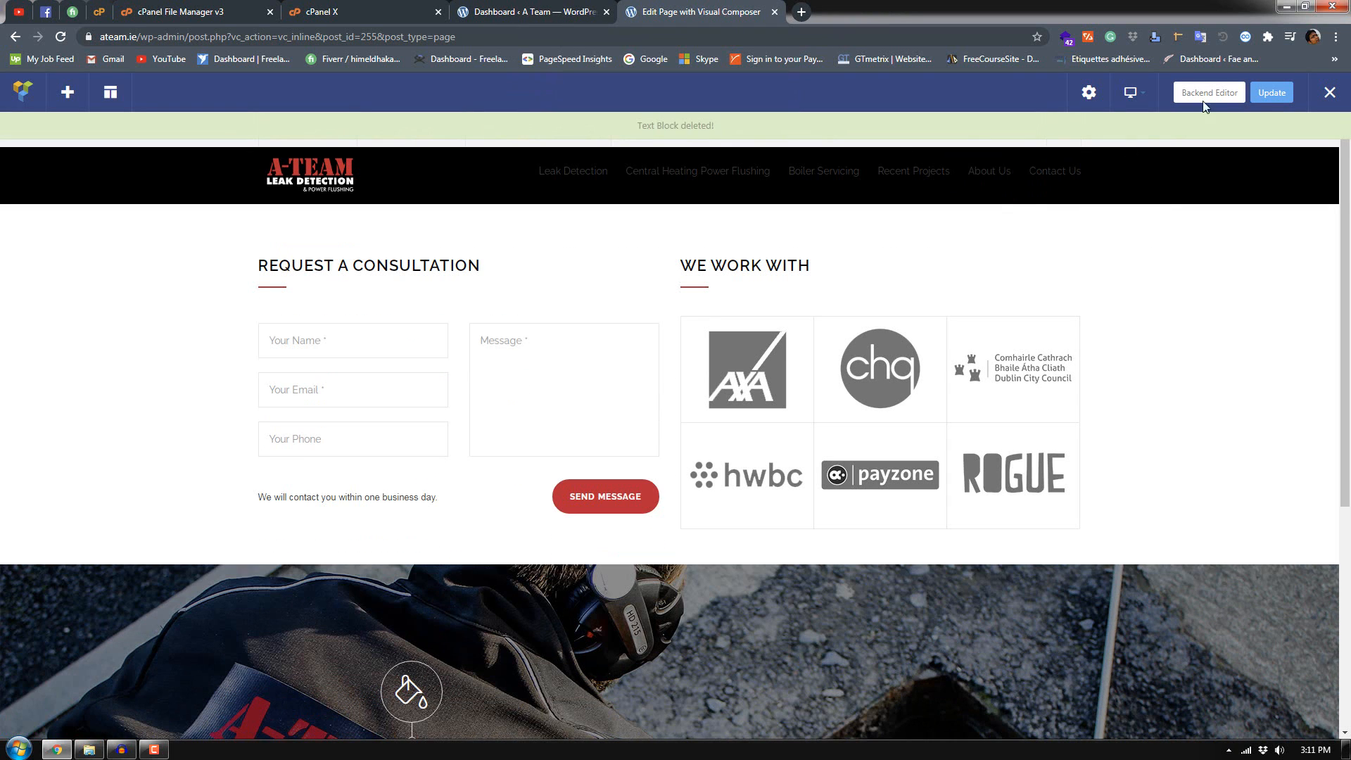
click(567, 7)
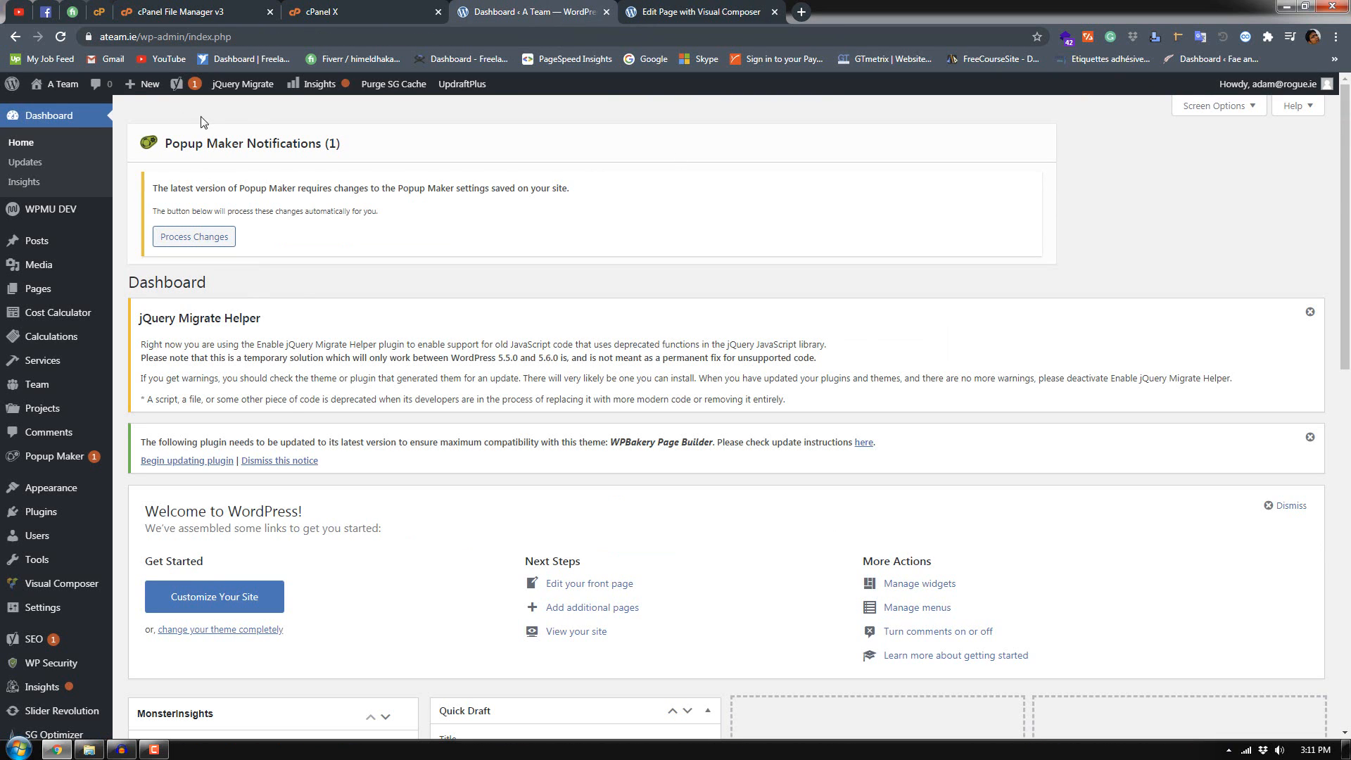
click(54, 99)
click(688, 8)
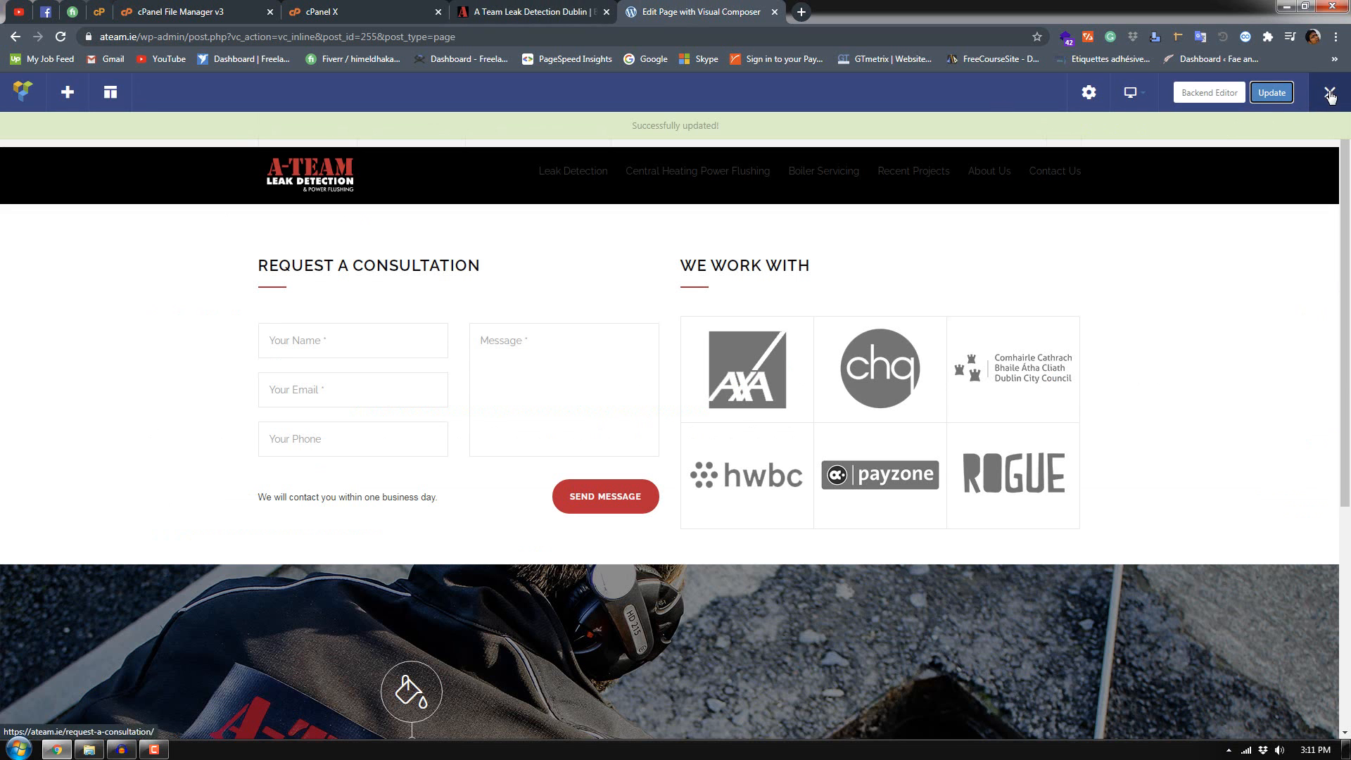
Step: Check the live Recent Projects page and its Leak Detection, Boiler Service and Heating Flushing filters
click(572, 7)
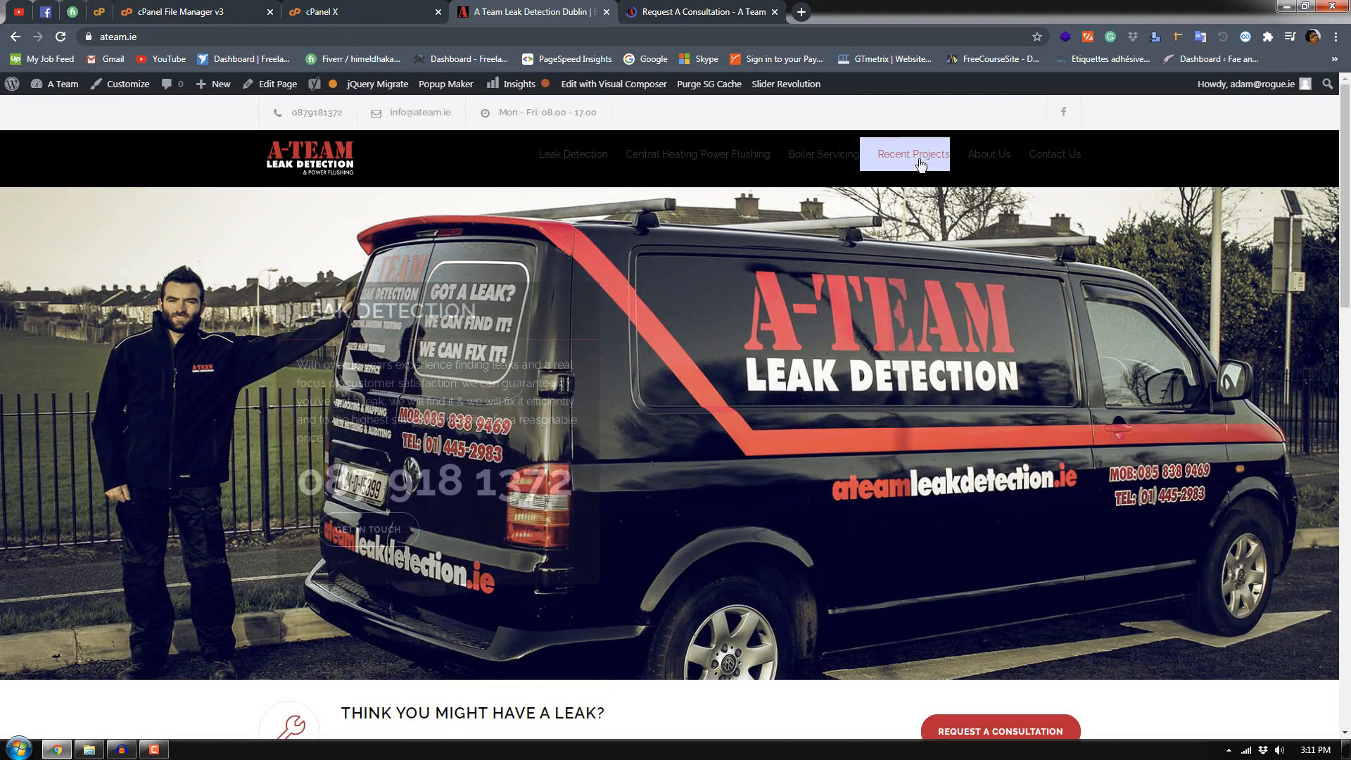
click(920, 164)
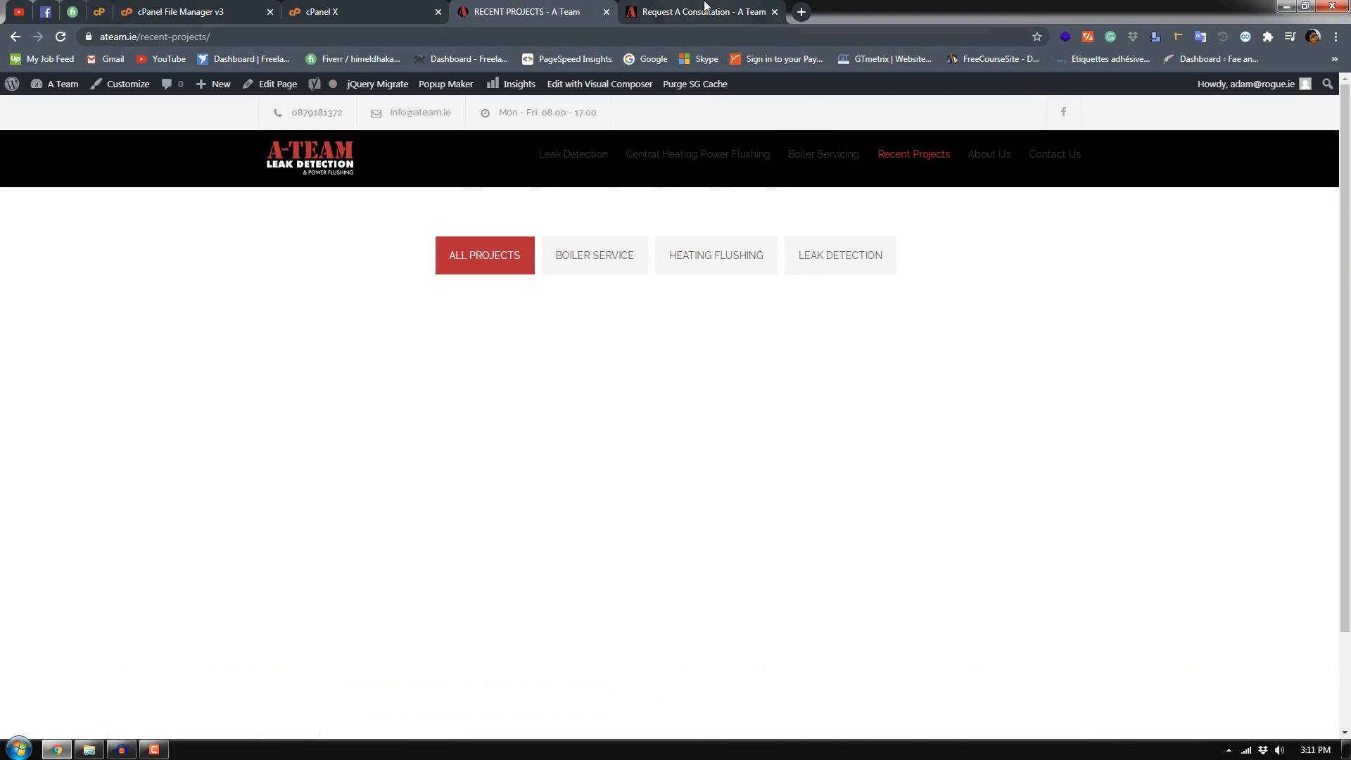
click(705, 7)
click(499, 6)
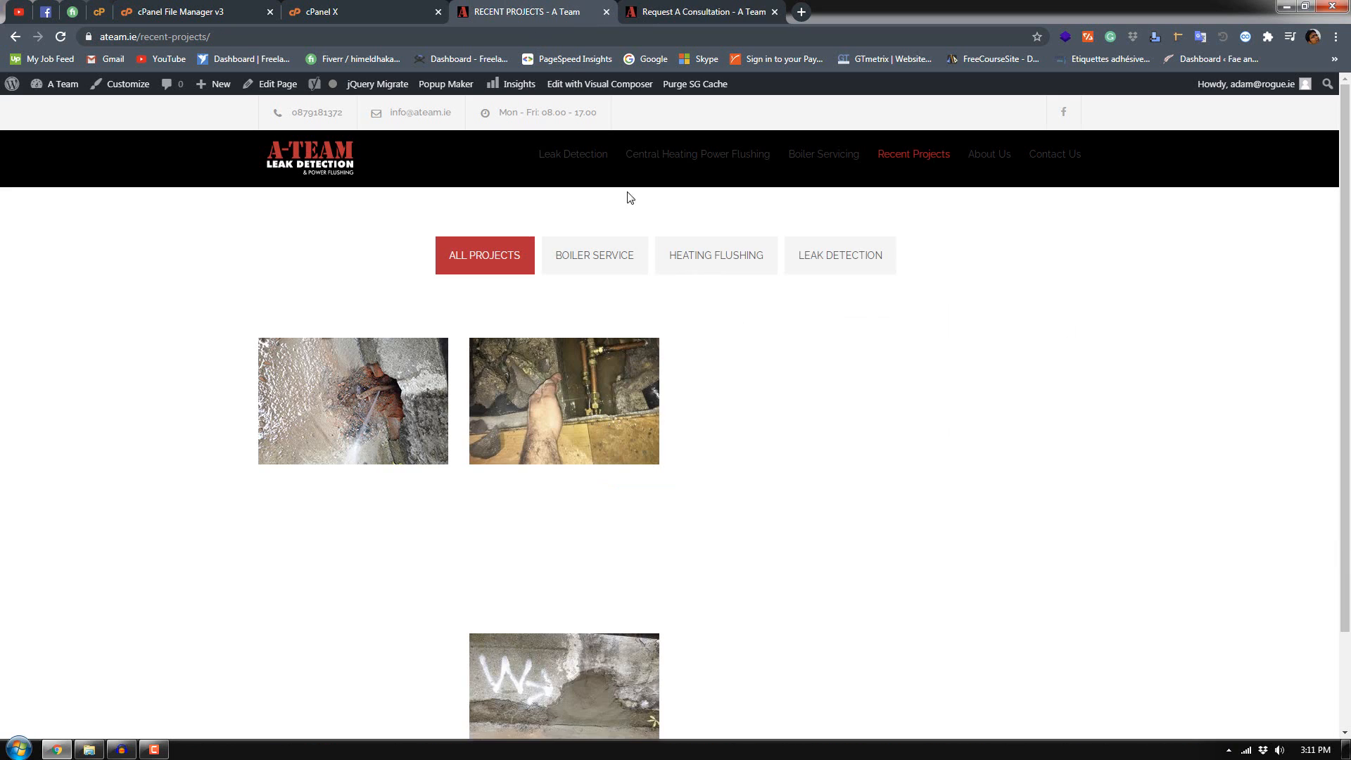
click(890, 245)
click(600, 255)
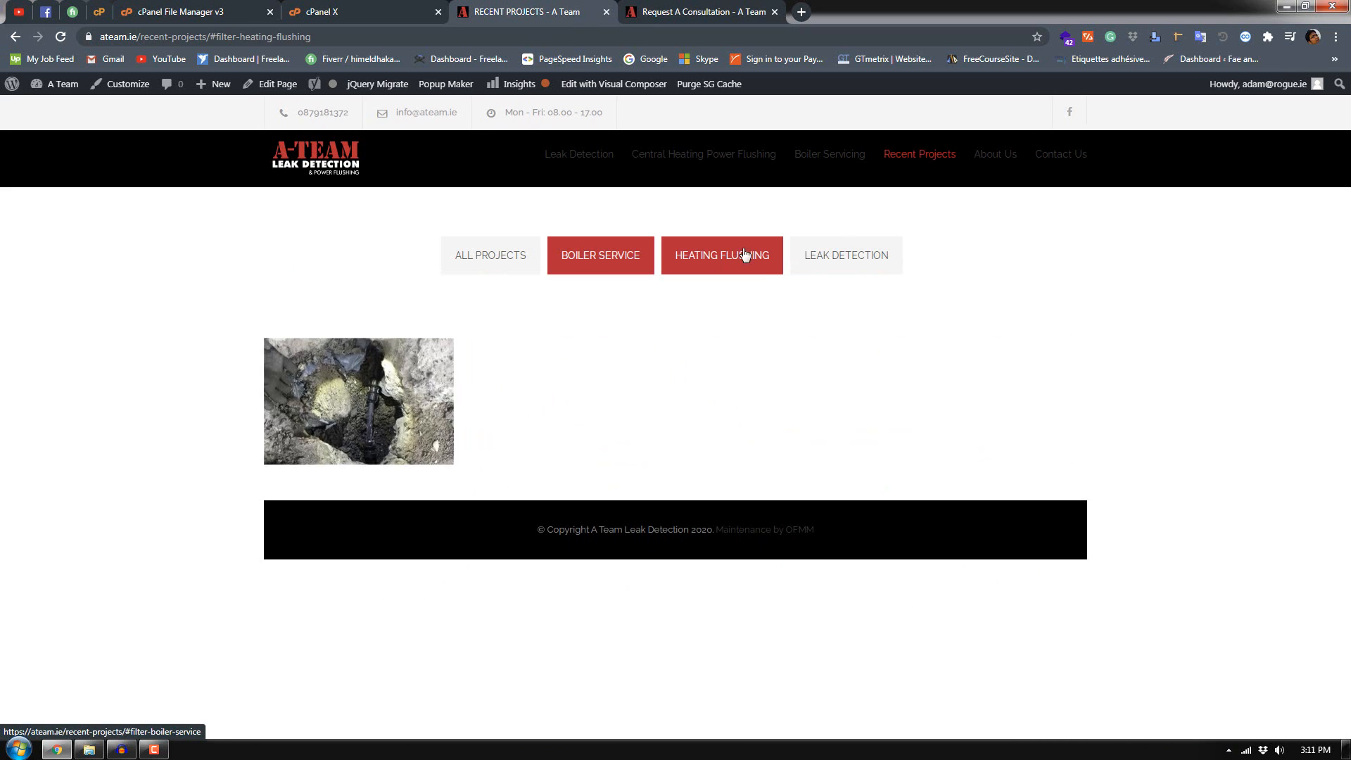
Step: Check the live About Us, FAQ's and Contact Us pages, including the consultation form, and return to the homepage
mouse_move(1058, 176)
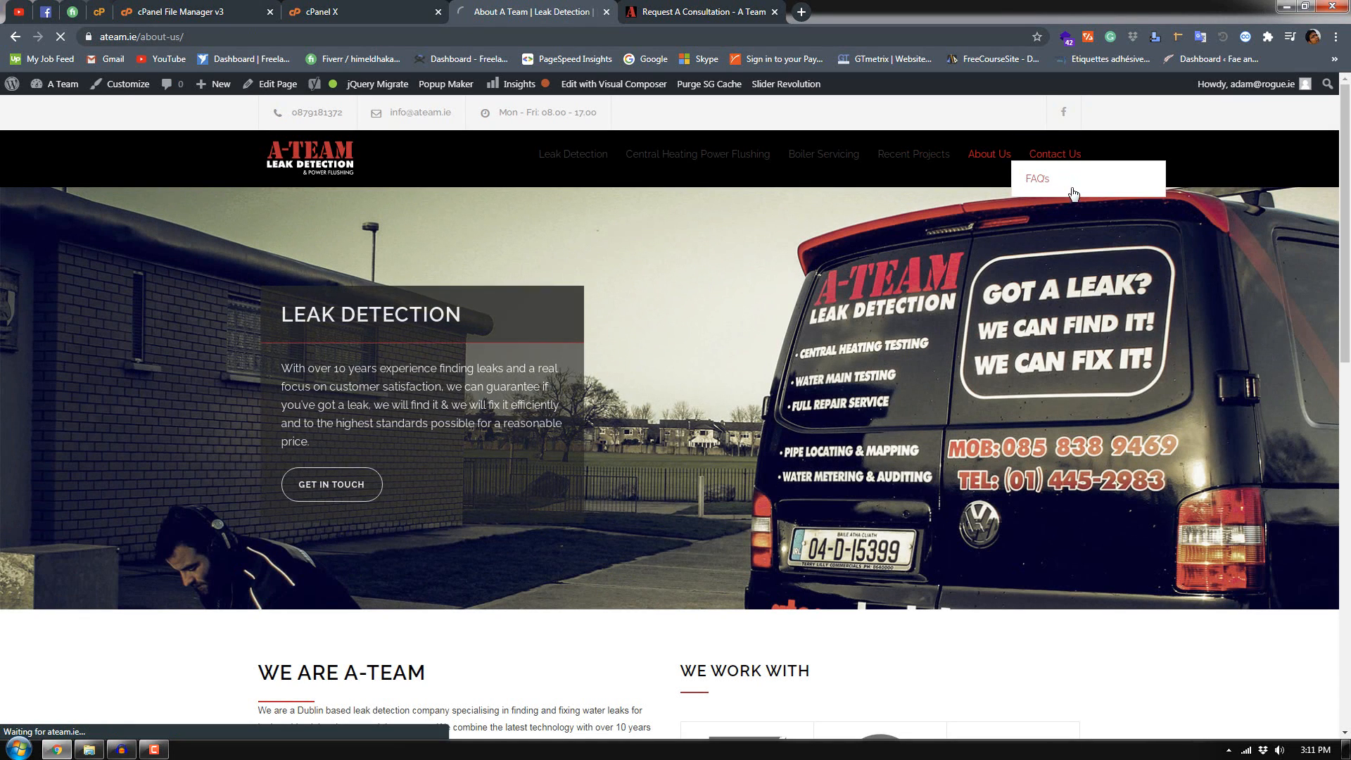
click(1076, 159)
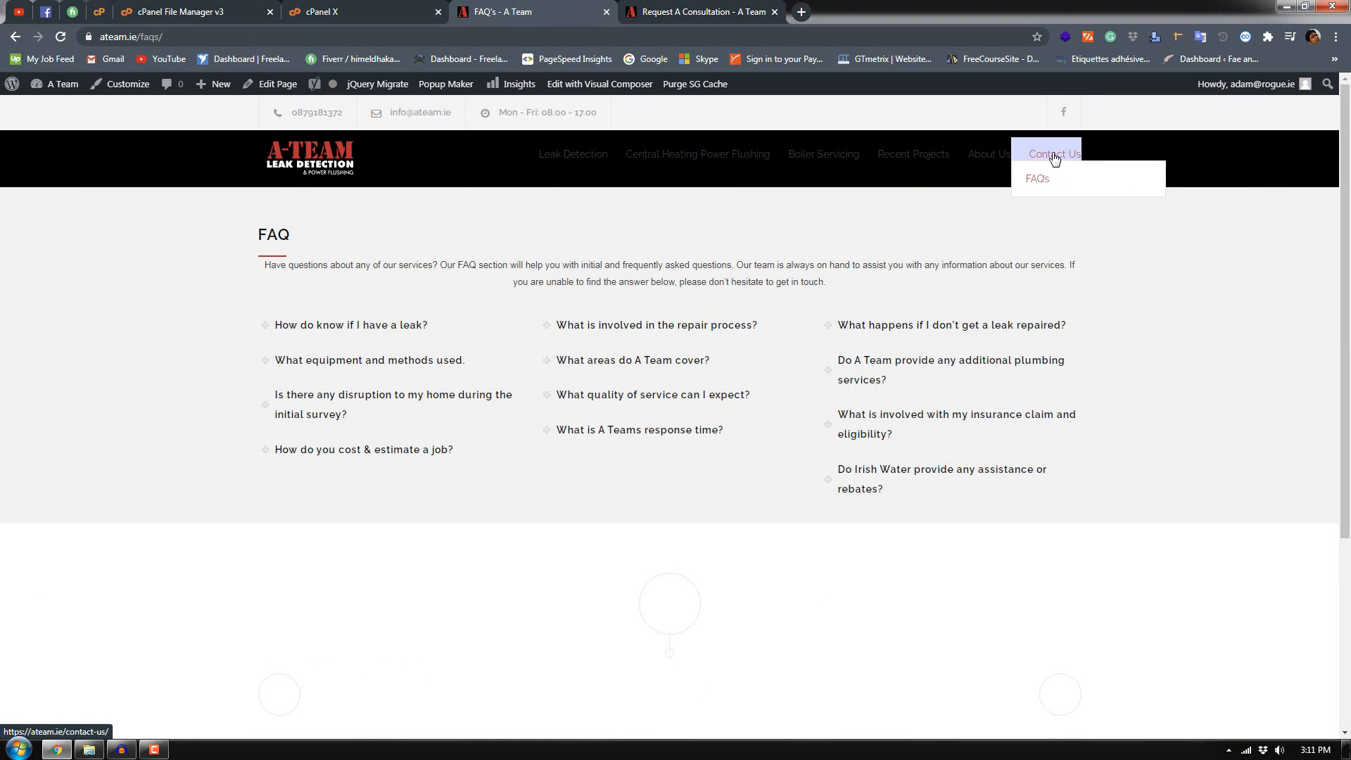
click(1054, 158)
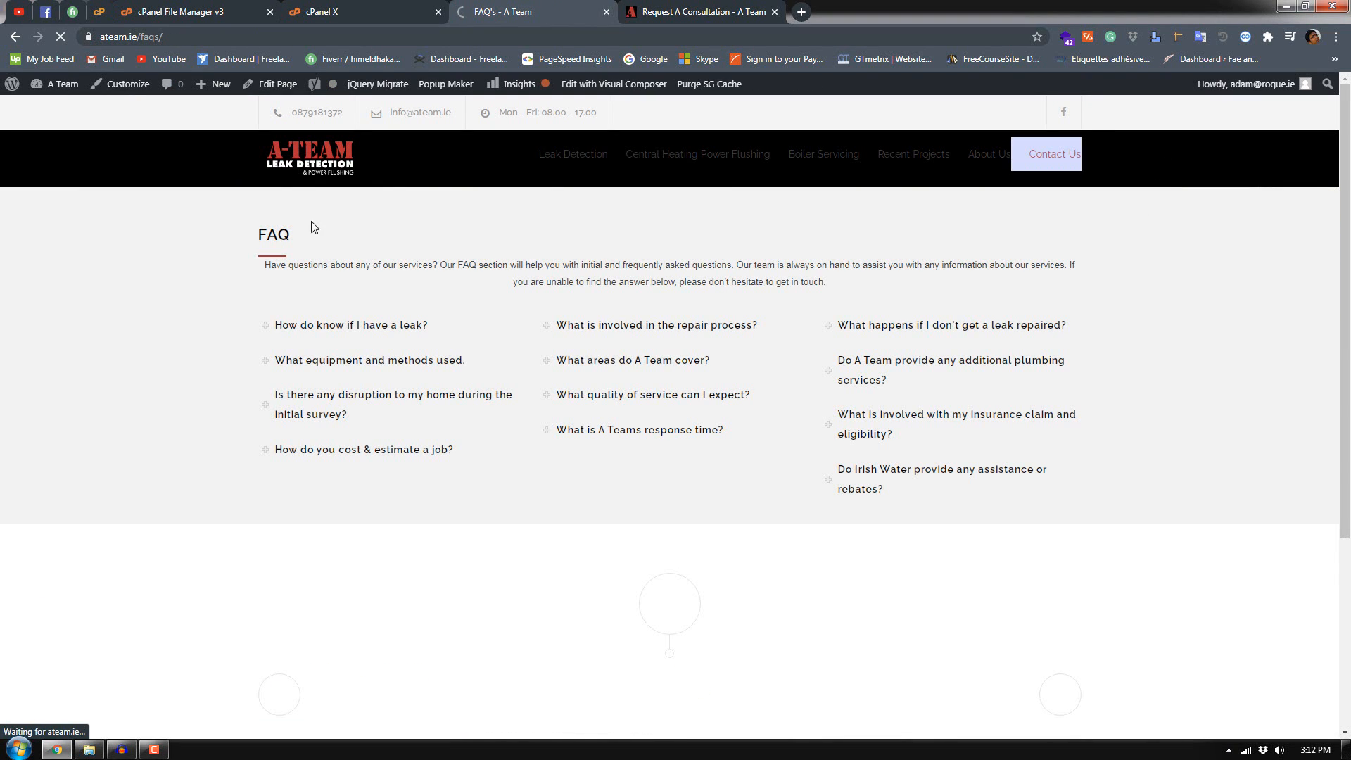
scroll(419, 344, down, 2)
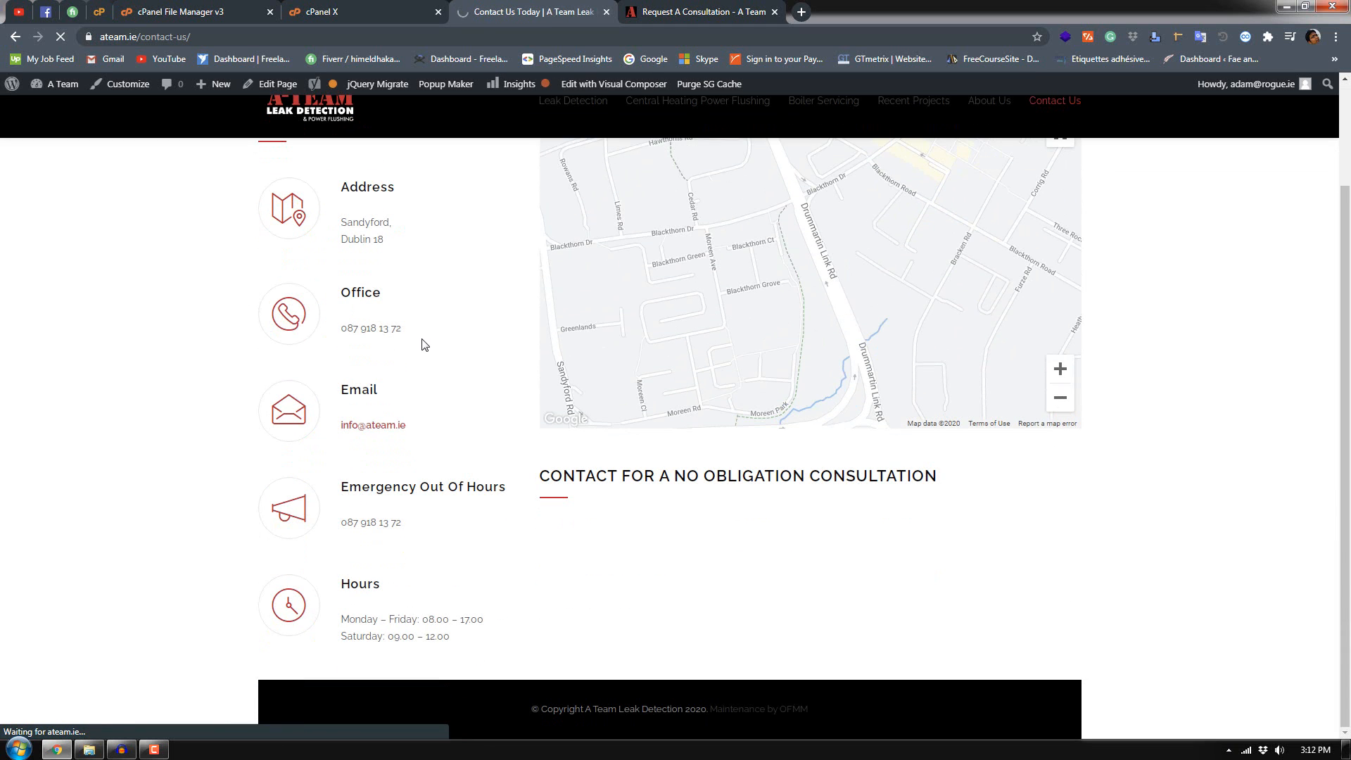
click(311, 116)
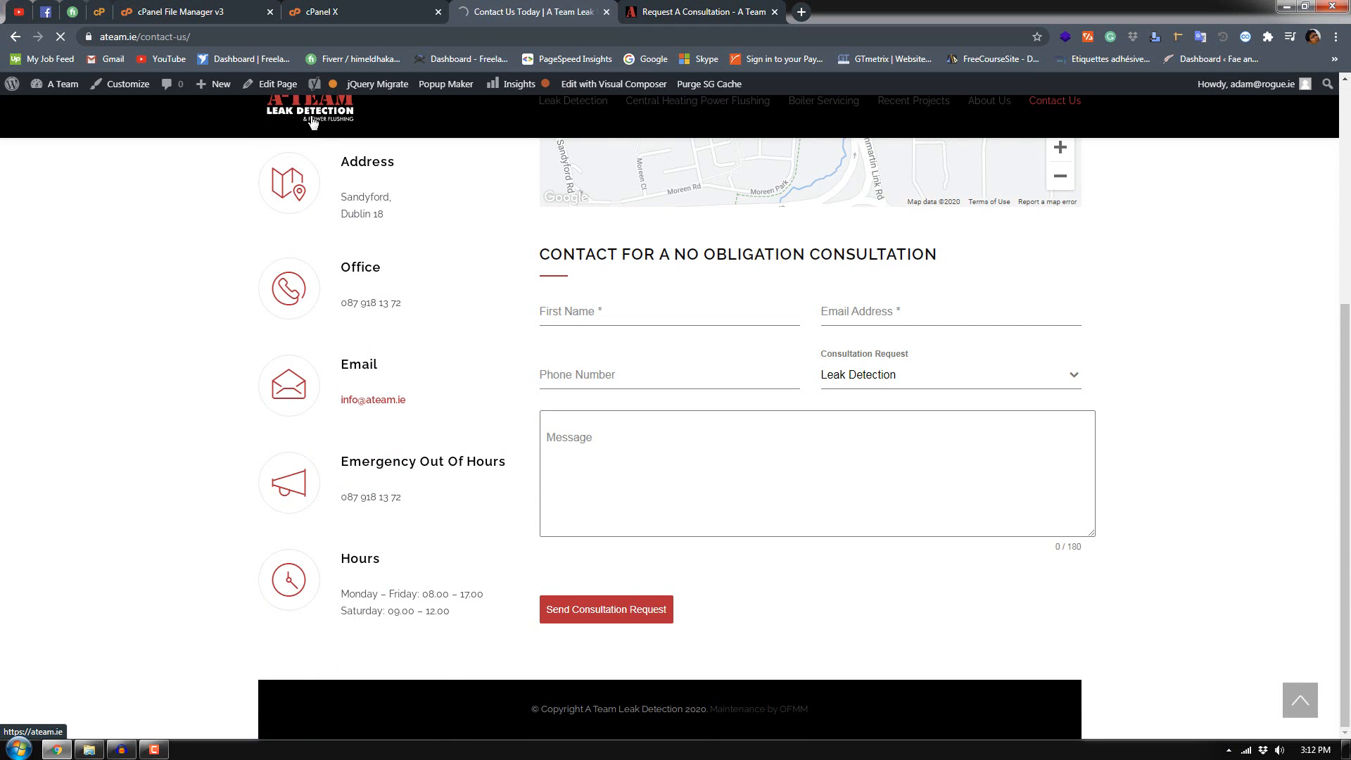